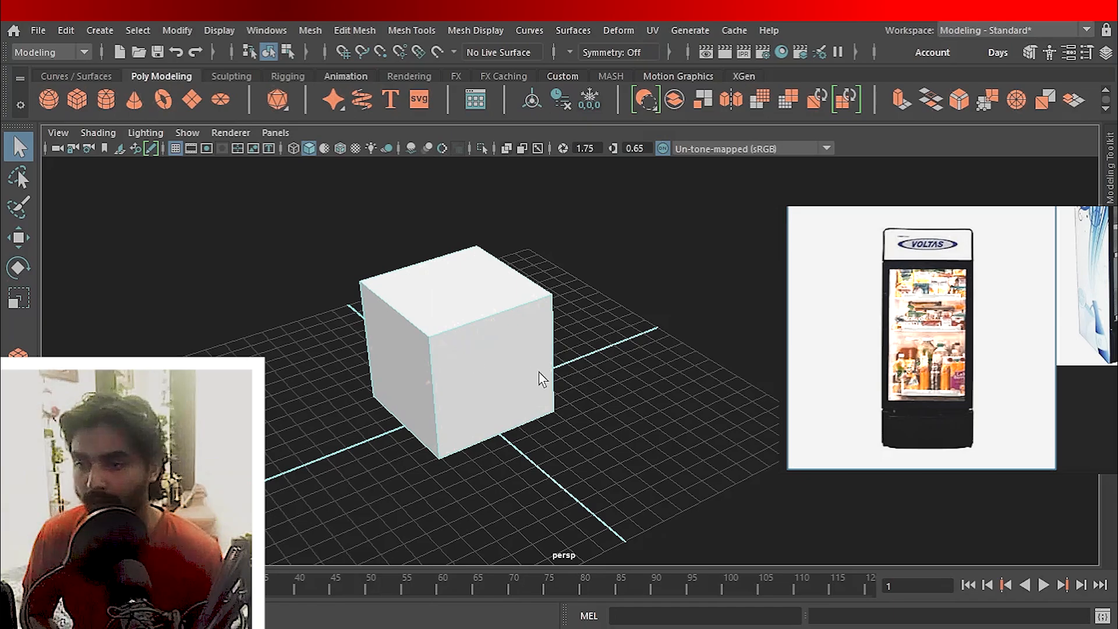
# Select the cube's top face and move it straight up to form a tall refrigerator-shaped box.
pyautogui.keyDown('alt'); pyautogui.moveTo(508, 364); pyautogui.dragTo(474, 354); pyautogui.keyUp('alt')
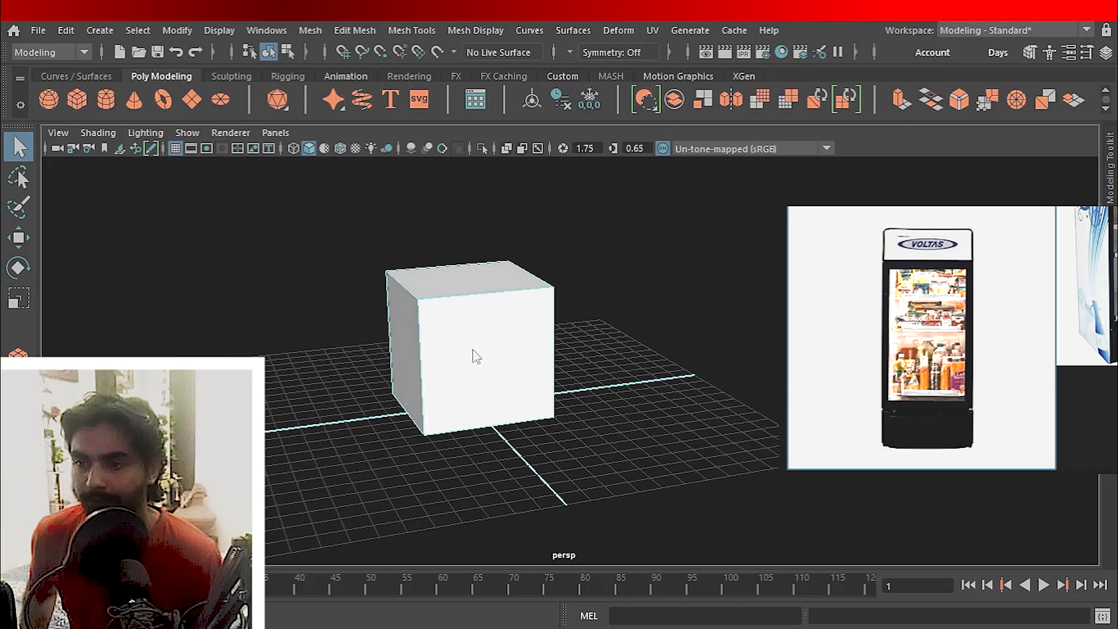
pyautogui.moveTo(473, 161); pyautogui.dragTo(493, 202, button='right')
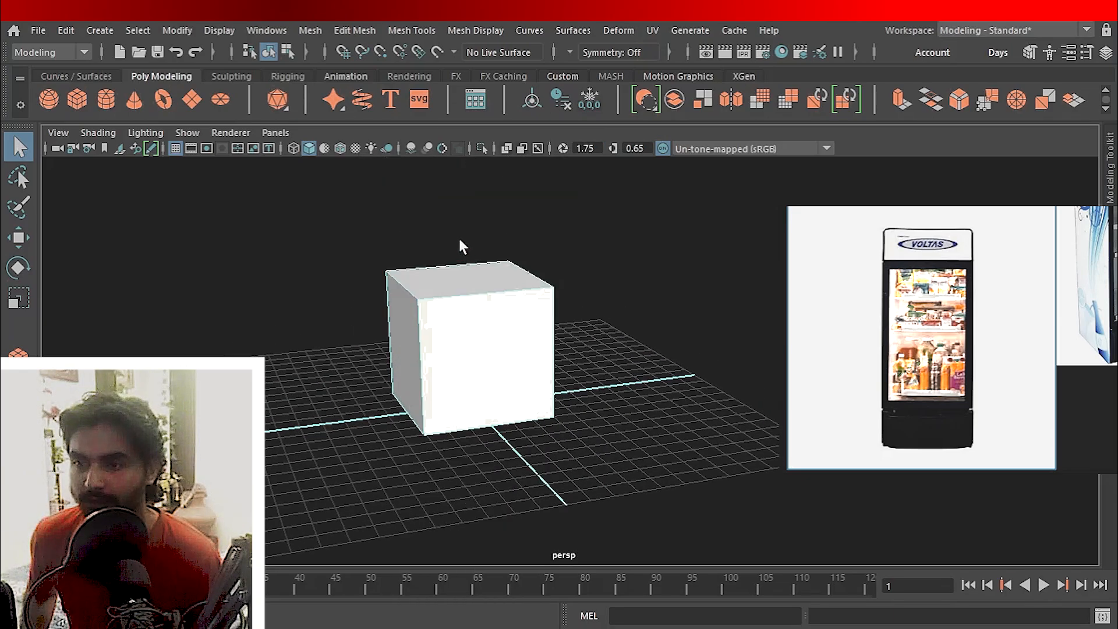
pyautogui.press('space')
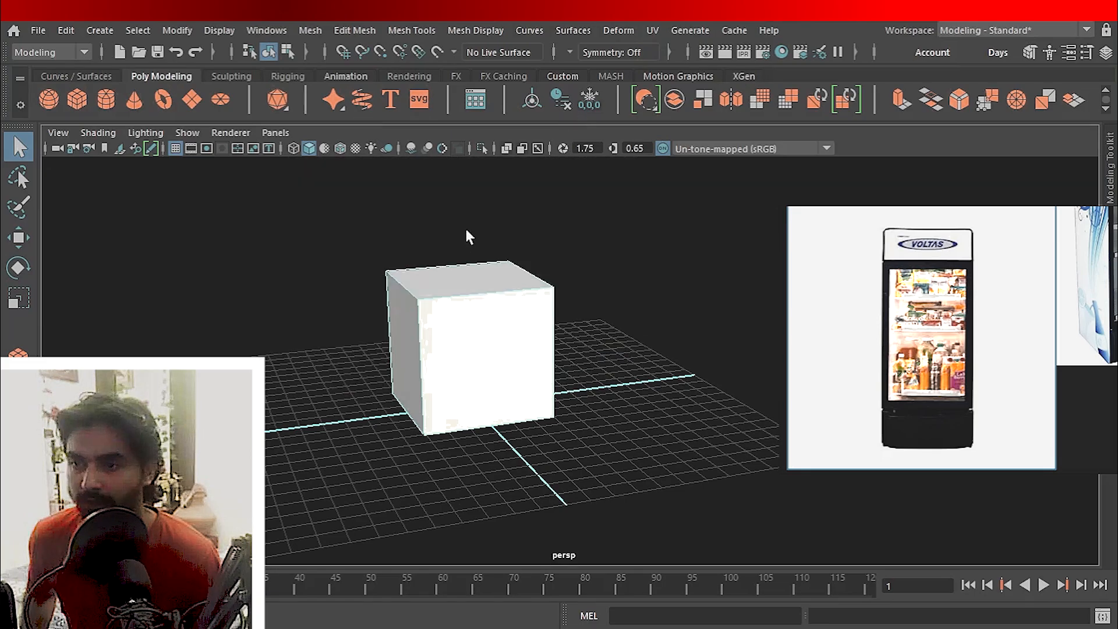
pyautogui.moveTo(465, 226); pyautogui.dragTo(463, 208, button='right')
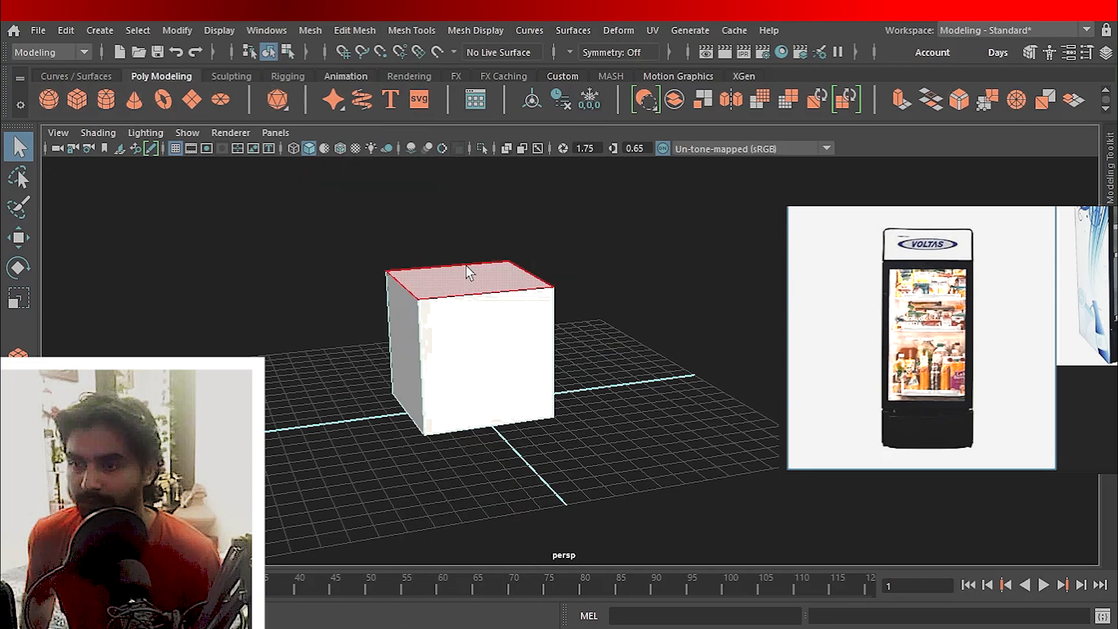
pyautogui.moveTo(461, 289)
pyautogui.keyDown('alt'); pyautogui.mouseDown()
pyautogui.moveTo(505, 350)
pyautogui.moveTo(470, 274)
pyautogui.mouseUp(); pyautogui.keyUp('alt')
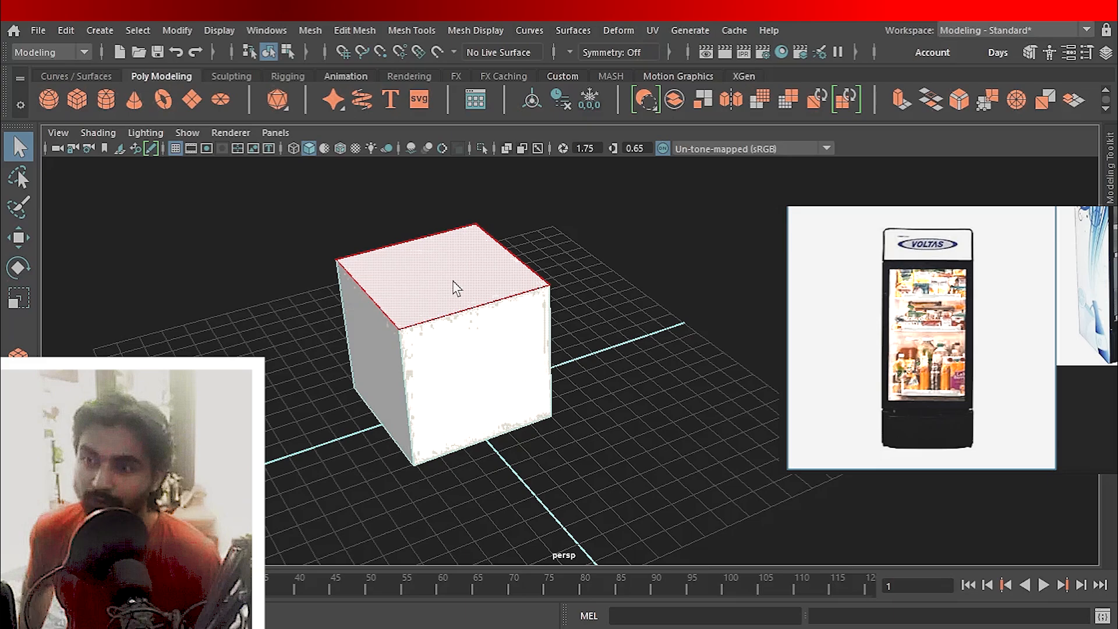
pyautogui.keyDown('alt'); pyautogui.moveTo(457, 287); pyautogui.dragTo(489, 347); pyautogui.keyUp('alt')
pyautogui.press('w')
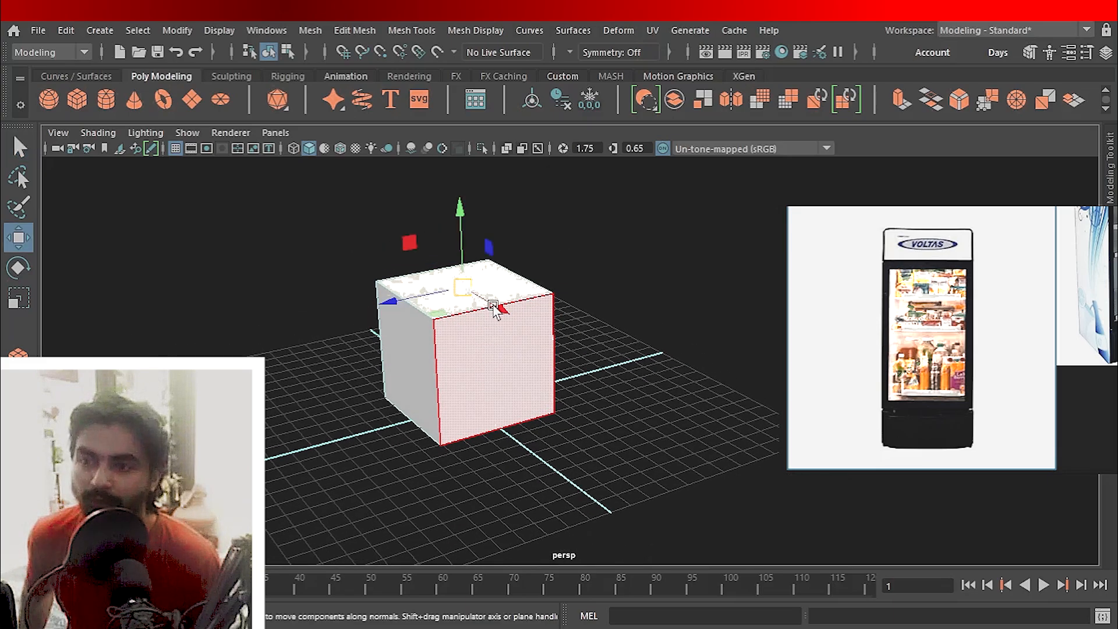
pyautogui.keyDown('alt'); pyautogui.moveTo(493, 309); pyautogui.dragTo(547, 338); pyautogui.keyUp('alt')
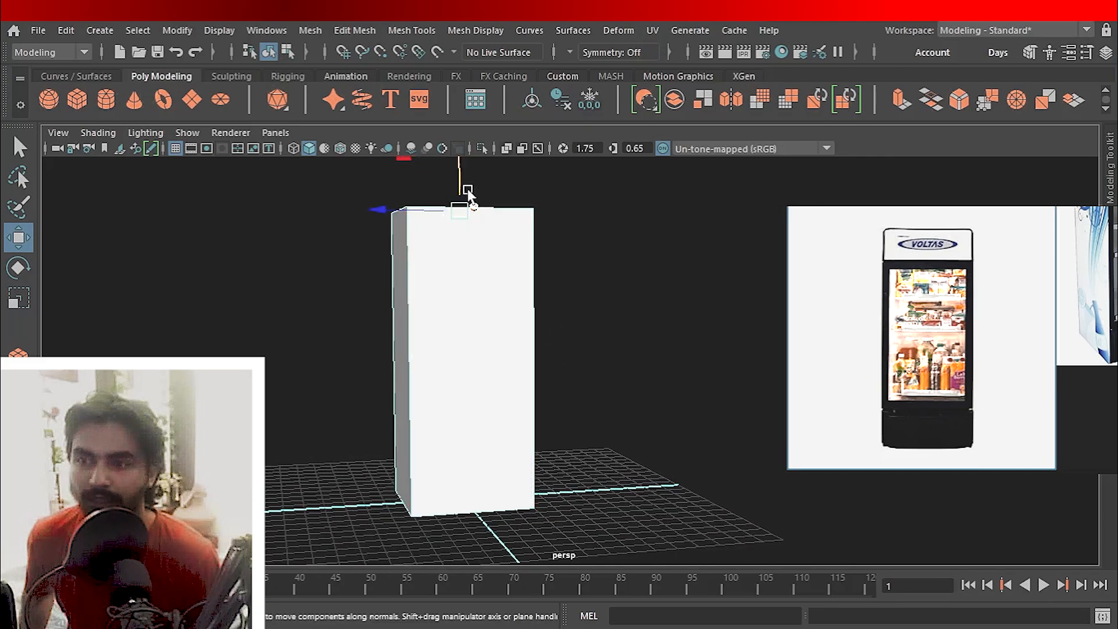
pyautogui.hotkey('ctrl', 'z')
pyautogui.hotkey('ctrl', 'z')
pyautogui.hotkey('ctrl', 'z')
pyautogui.click(667, 297)
pyautogui.keyDown('alt'); pyautogui.moveTo(666, 297); pyautogui.dragTo(686, 260); pyautogui.keyUp('alt')
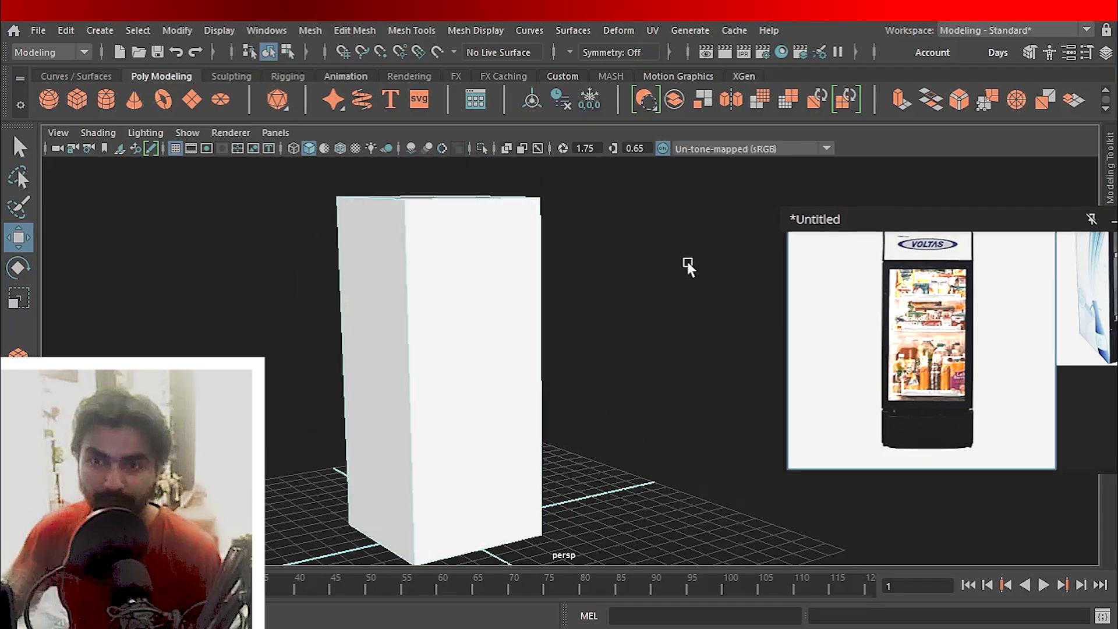
# Insert a horizontal edge loop around the tall box near its top with Multi-Cut, matching the reference's header panel.
pyautogui.click(910, 263)
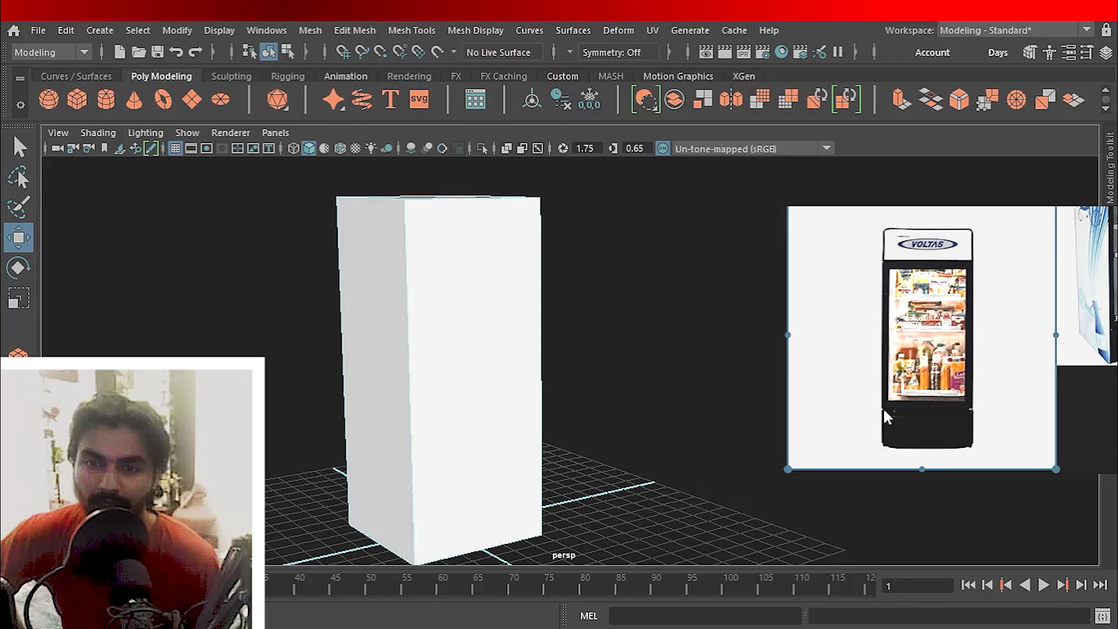
pyautogui.hotkey('ctrl', 'shift', 'x')
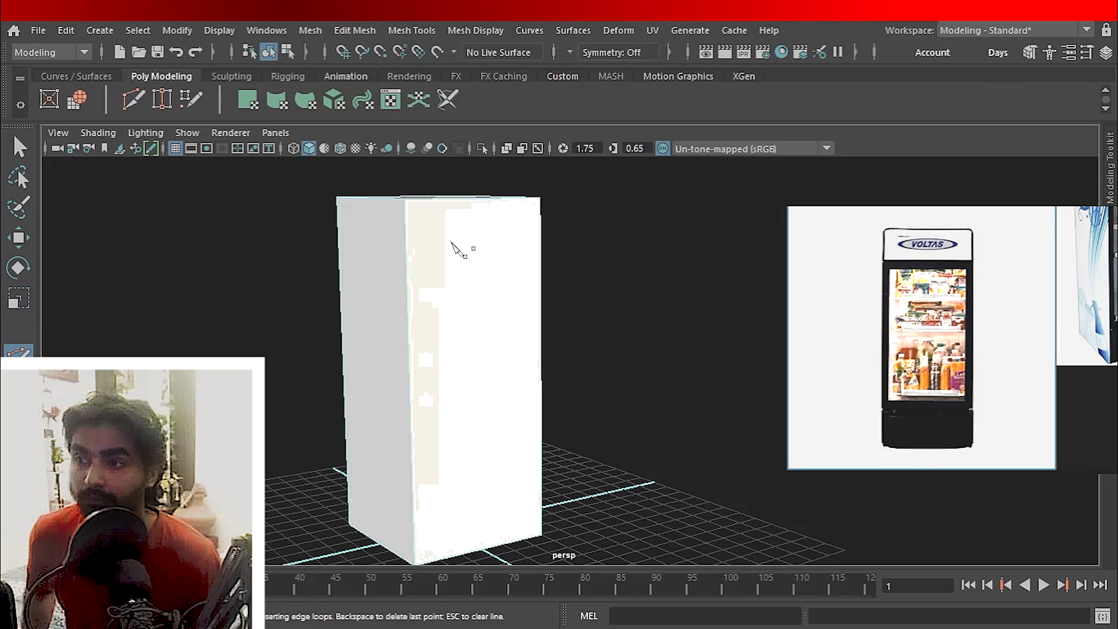
pyautogui.keyDown('ctrl'); pyautogui.click(405, 259); pyautogui.keyUp('ctrl')
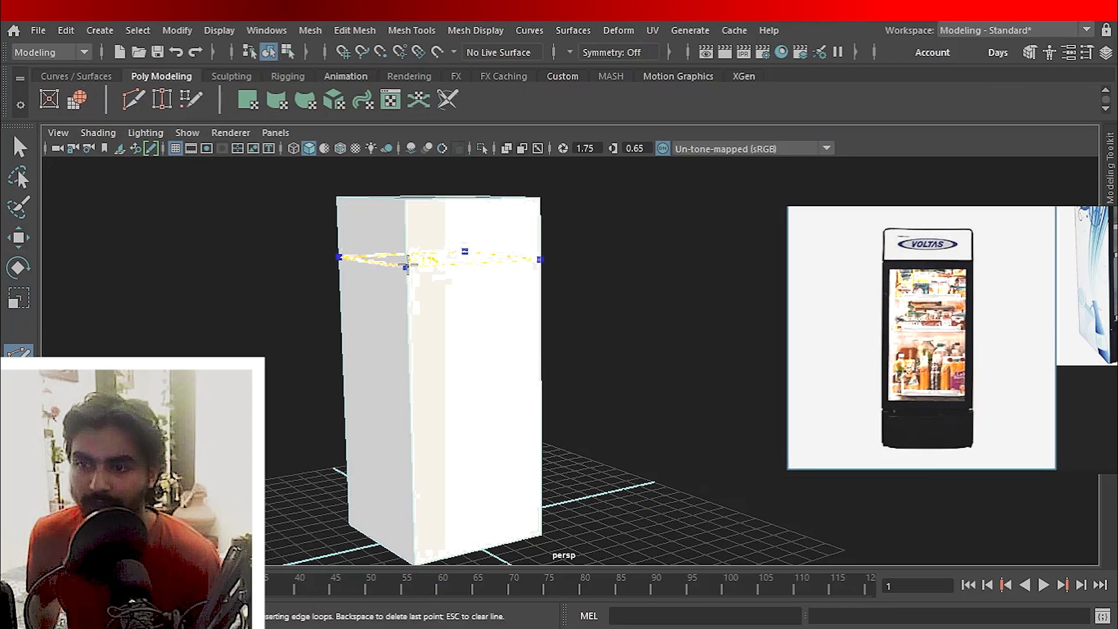
pyautogui.keyDown('ctrl'); pyautogui.click(410, 260); pyautogui.keyUp('ctrl')
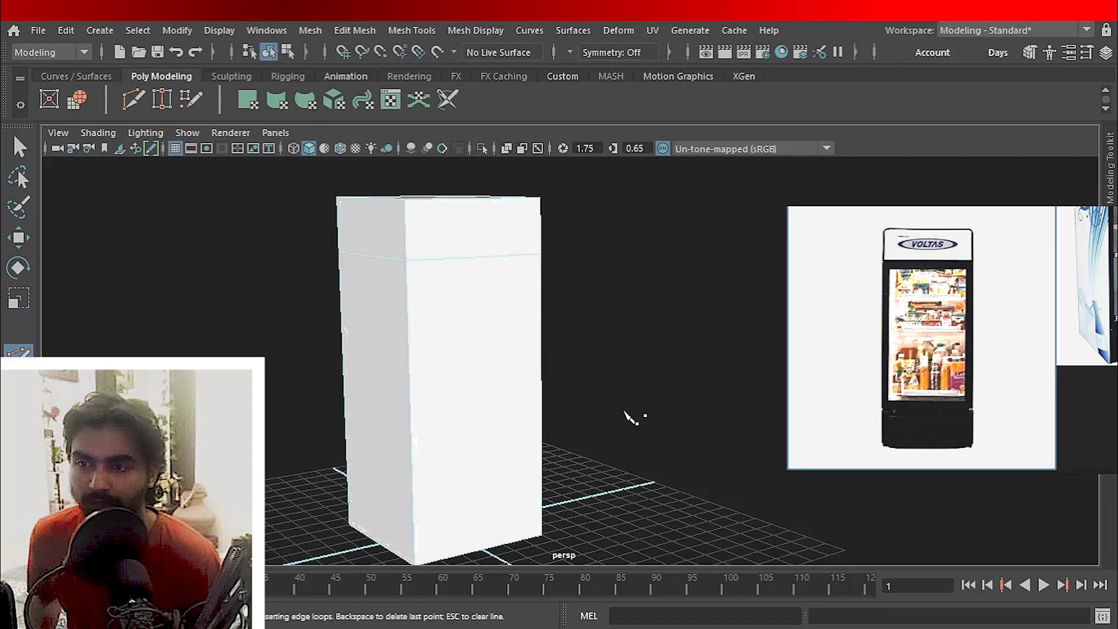
# Insert a second horizontal edge loop near the bottom of the box for the refrigerator's base, and return to object selection.
pyautogui.keyDown('alt'); pyautogui.moveTo(625, 413); pyautogui.dragTo(606, 402); pyautogui.keyUp('alt')
pyautogui.keyDown('alt'); pyautogui.moveTo(606, 402); pyautogui.dragTo(618, 369, button='middle'); pyautogui.keyUp('alt')
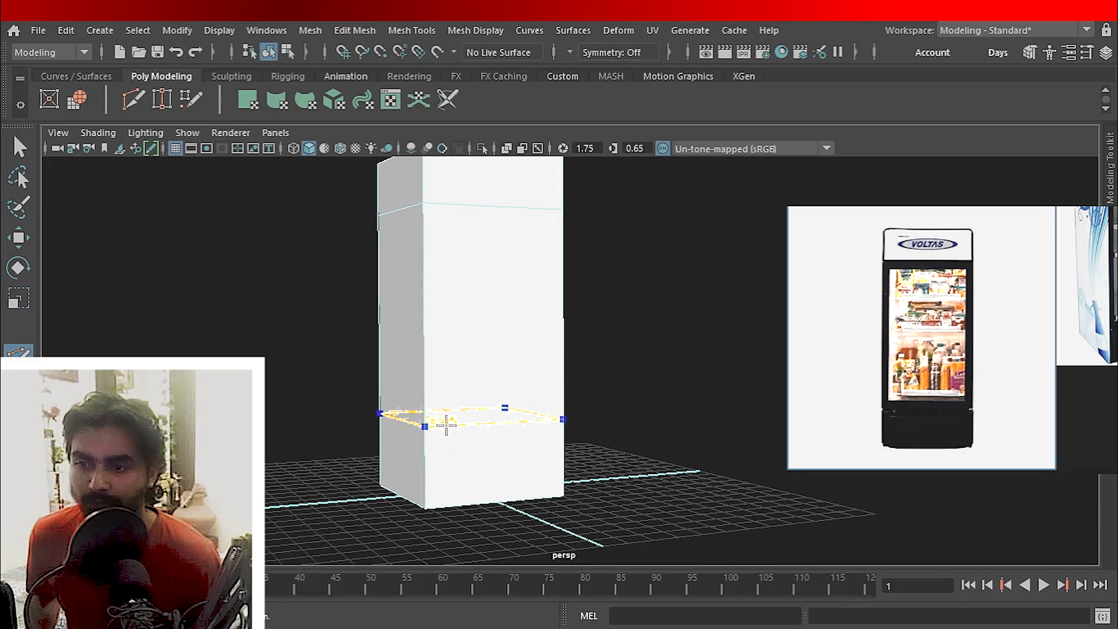
pyautogui.keyDown('ctrl'); pyautogui.click(444, 426); pyautogui.keyUp('ctrl')
pyautogui.keyDown('alt'); pyautogui.moveTo(612, 429); pyautogui.dragTo(635, 411); pyautogui.keyUp('alt')
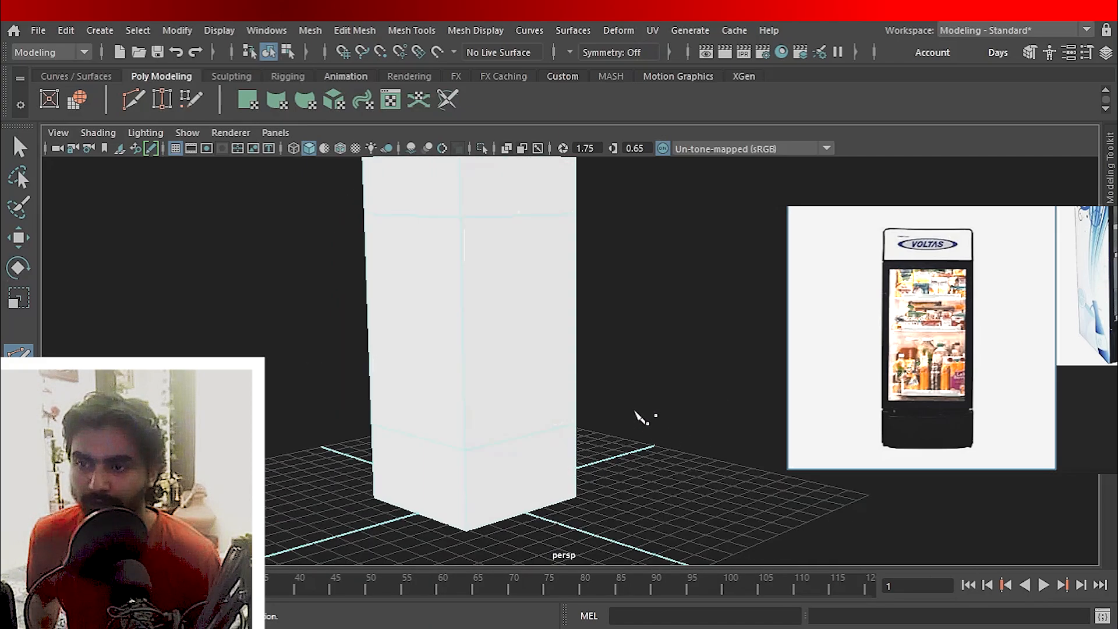
pyautogui.keyDown('alt'); pyautogui.moveTo(600, 334); pyautogui.dragTo(627, 330, button='middle'); pyautogui.keyUp('alt')
pyautogui.press('q')
pyautogui.moveTo(554, 210); pyautogui.dragTo(609, 139, button='right')
pyautogui.click(643, 283)
pyautogui.keyDown('alt'); pyautogui.moveTo(645, 290); pyautogui.dragTo(648, 351); pyautogui.keyUp('alt')
# Examine the refrigerator reference images for the header, open door, shelves and lower base.
pyautogui.scroll(-5, 820, 344)
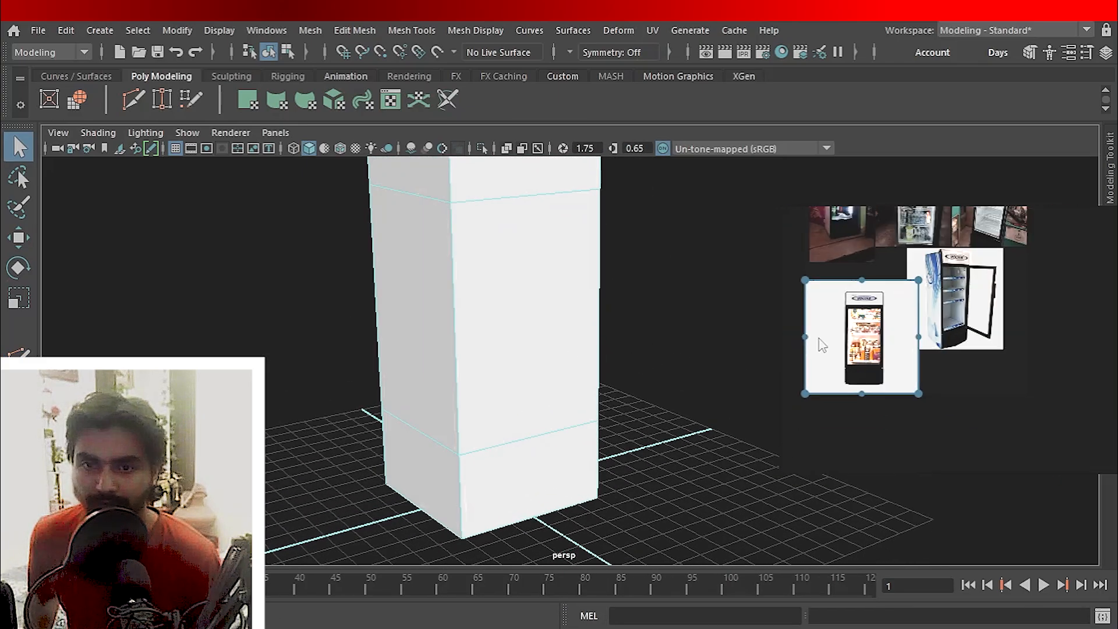
pyautogui.scroll(4, 978, 278)
pyautogui.scroll(6, 979, 279)
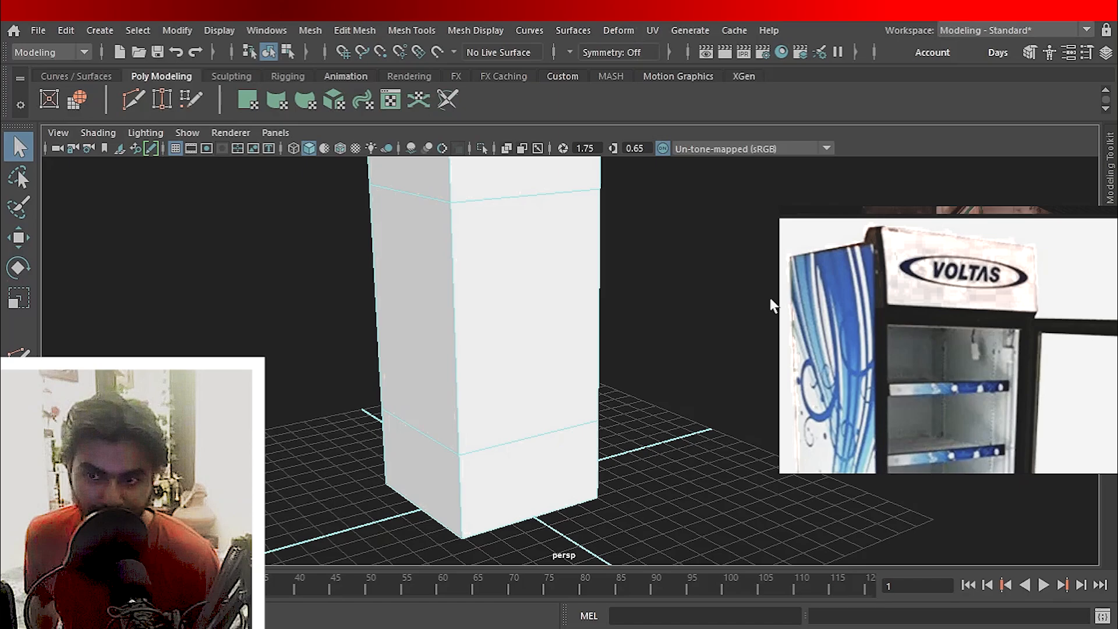
pyautogui.scroll(4, 961, 373)
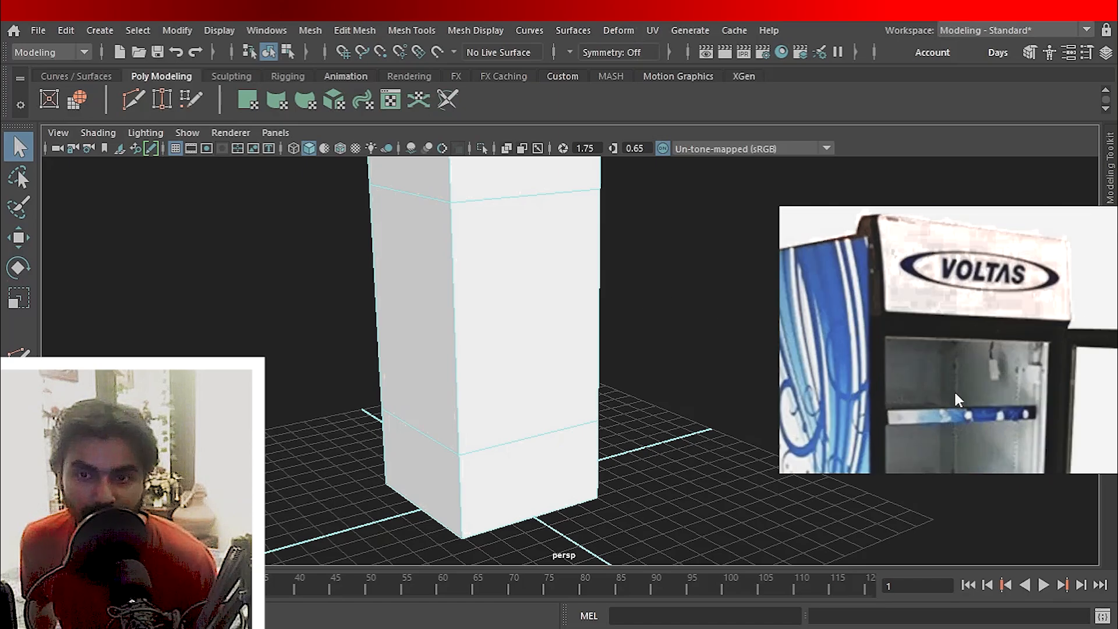
pyautogui.moveTo(945, 354); pyautogui.dragTo(948, 232, button='middle')
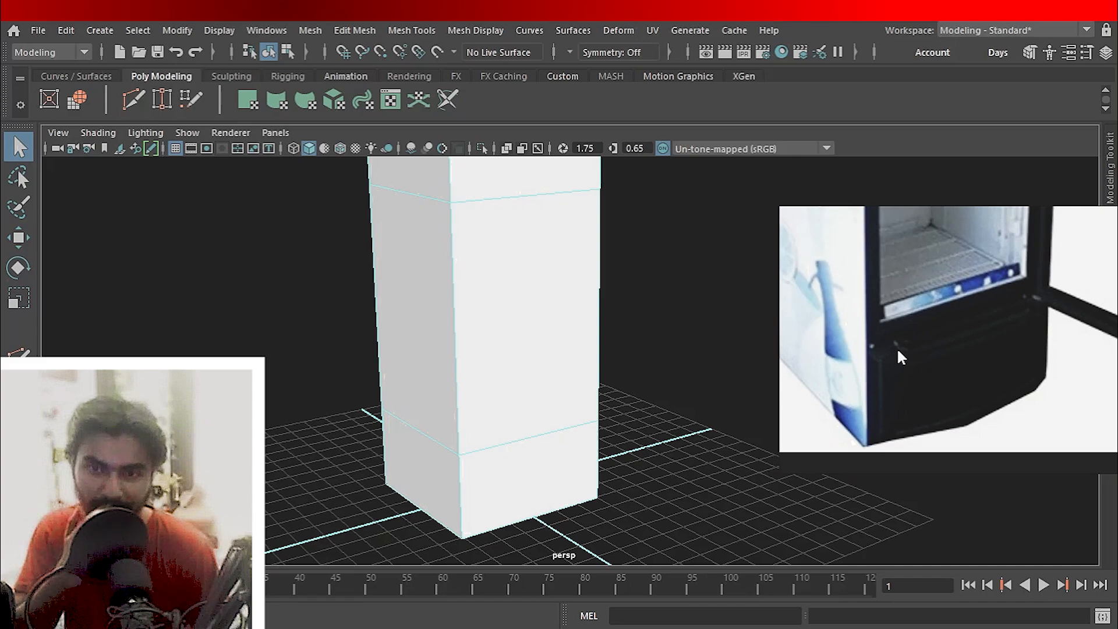
pyautogui.scroll(-3, 897, 344)
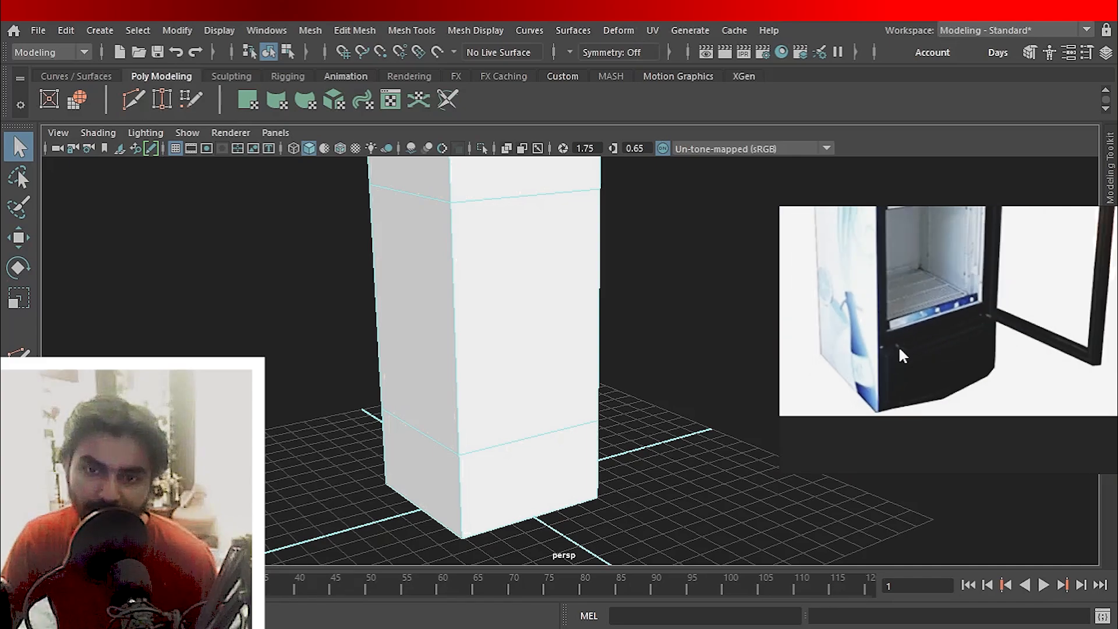
pyautogui.scroll(3, 936, 347)
pyautogui.scroll(-4, 933, 356)
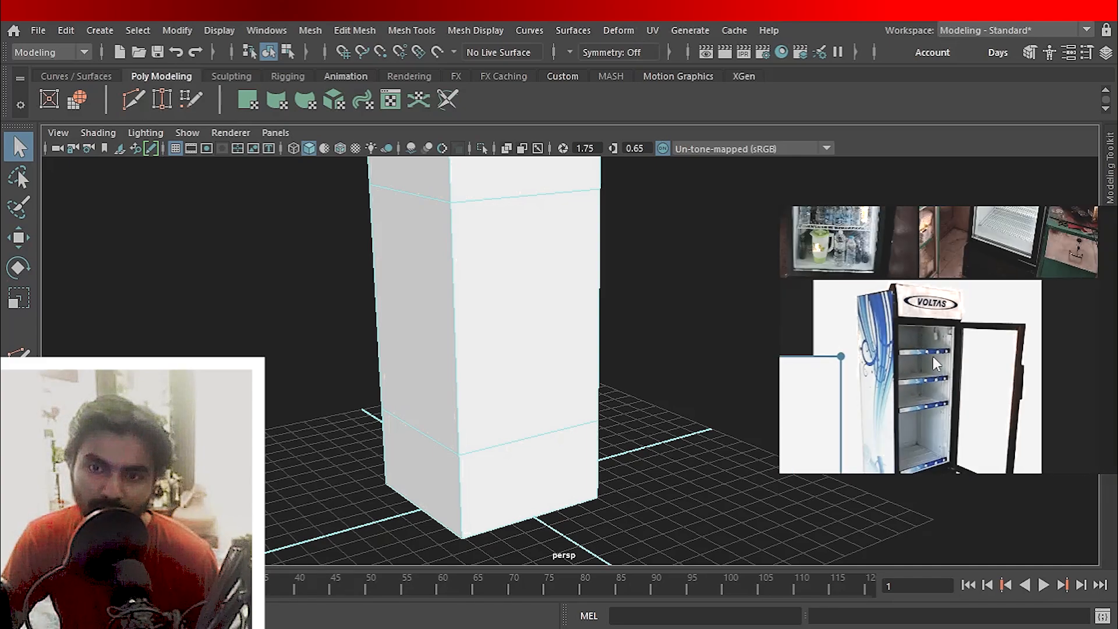
pyautogui.scroll(3, 939, 336)
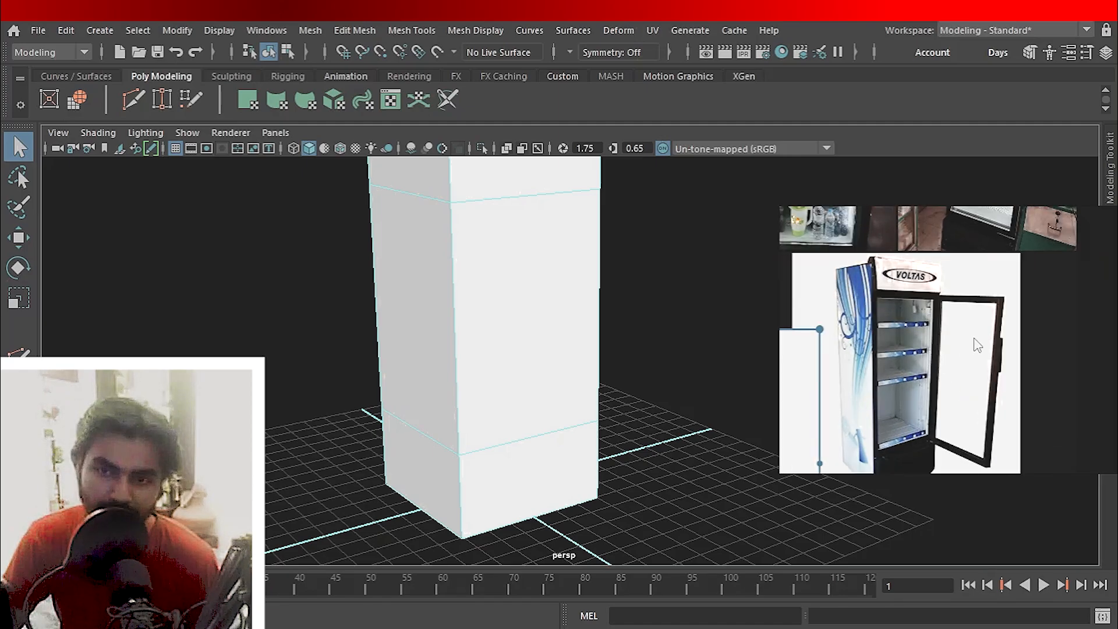
pyautogui.scroll(-5, 978, 346)
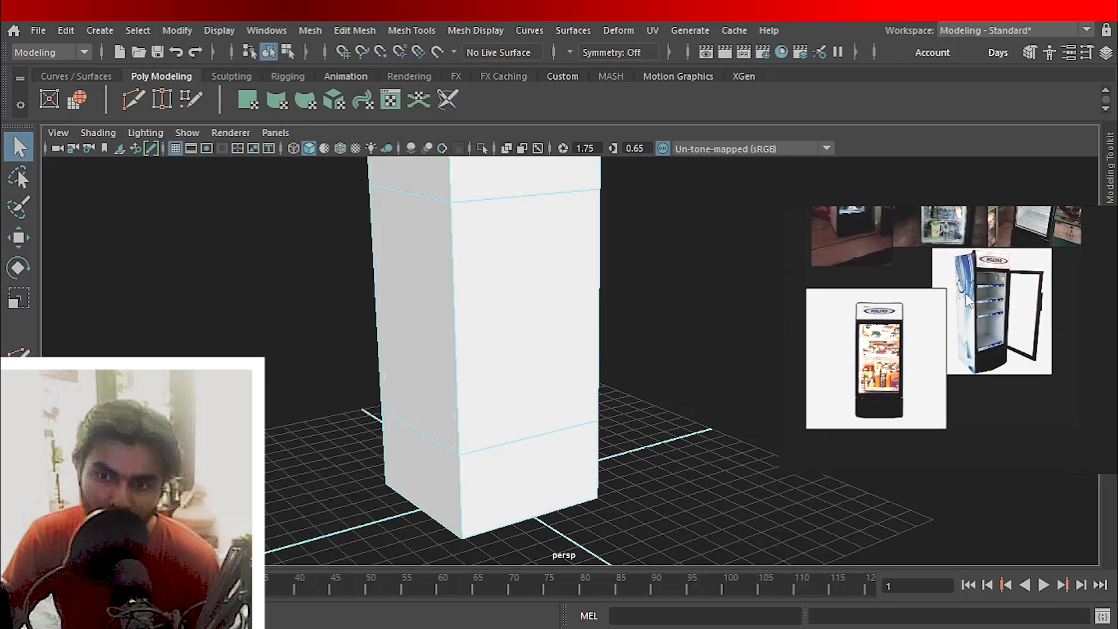
pyautogui.moveTo(965, 295); pyautogui.dragTo(972, 278, button='middle')
pyautogui.click(912, 349)
pyautogui.scroll(4, 912, 352)
# Extract the front face above the upper edge loop as a separate header panel and return to object mode.
pyautogui.moveTo(484, 162); pyautogui.dragTo(484, 201, button='right')
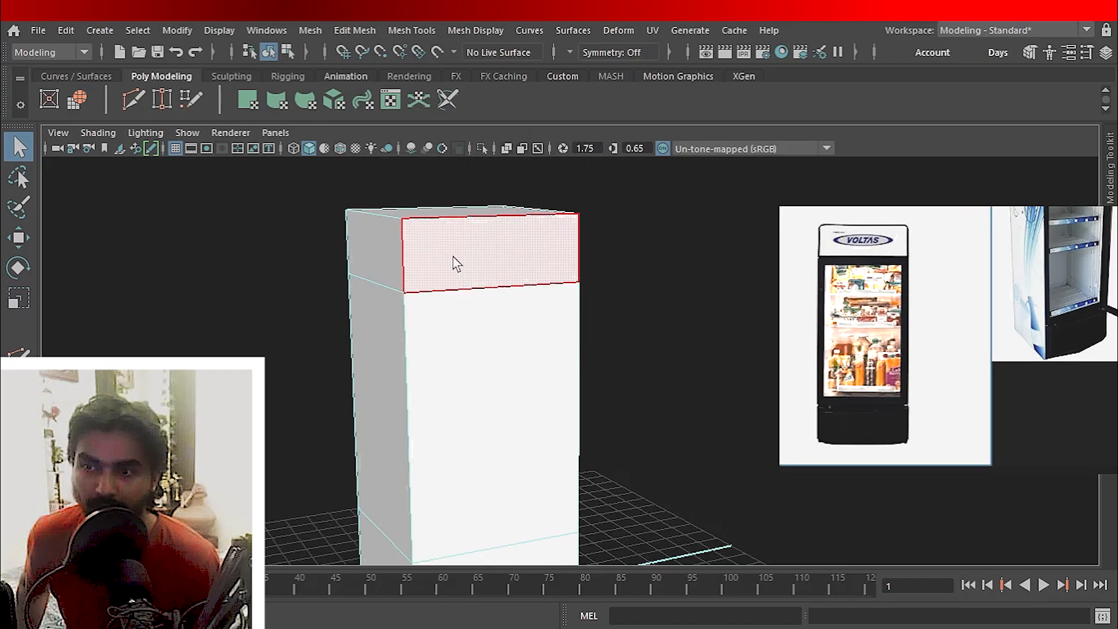
pyautogui.click(453, 257)
pyautogui.keyDown('alt'); pyautogui.moveTo(386, 331); pyautogui.dragTo(422, 354); pyautogui.keyUp('alt')
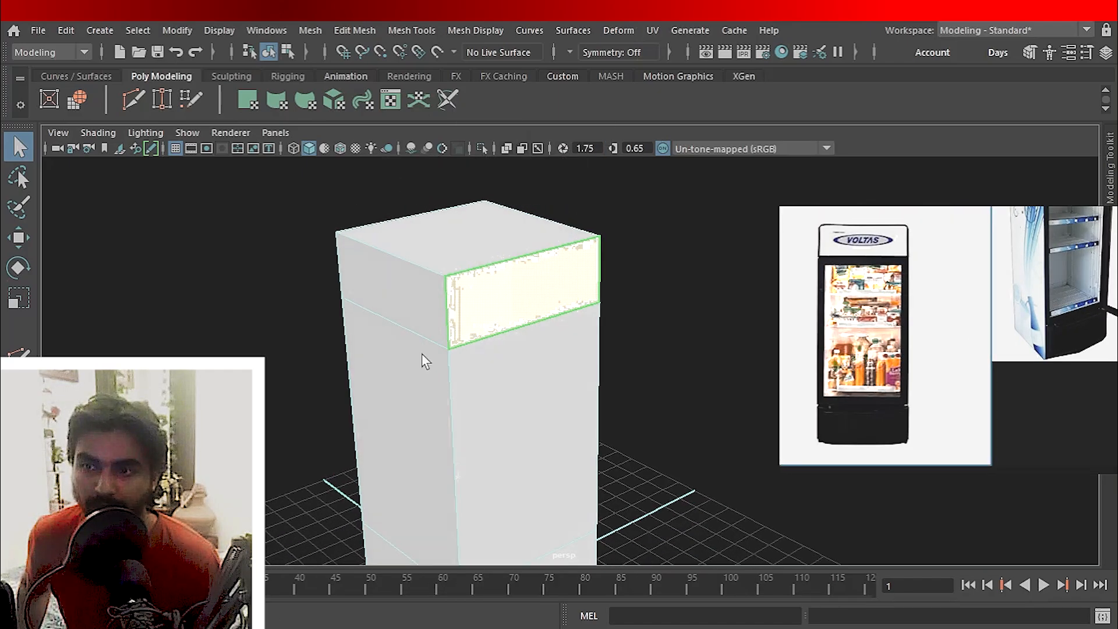
pyautogui.scroll(1, 594, 109)
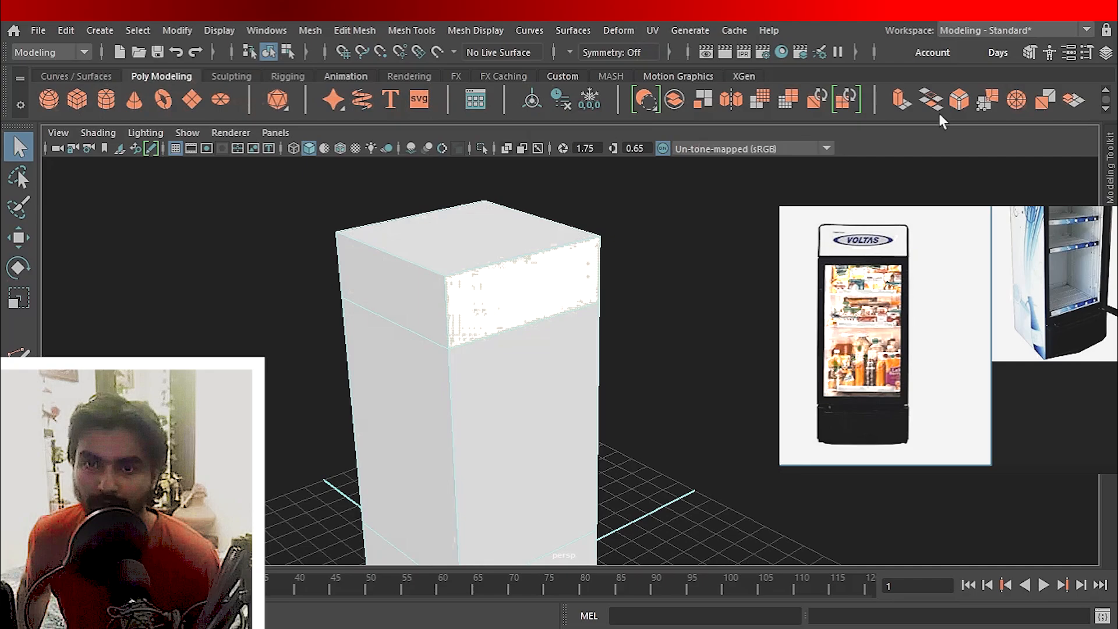
pyautogui.click(1073, 104)
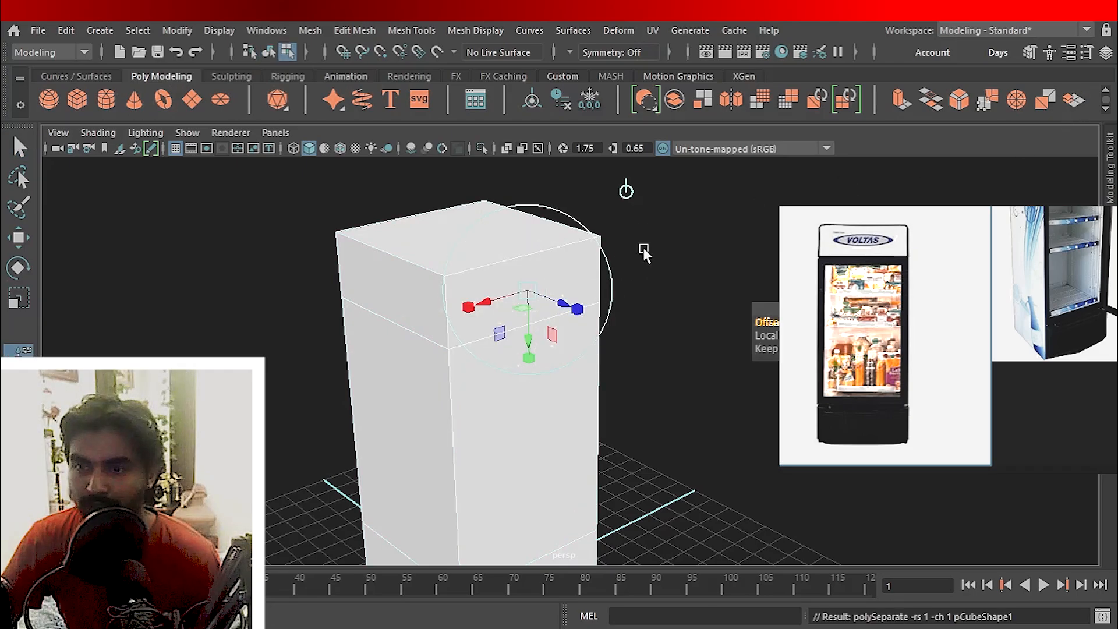
pyautogui.click(692, 225)
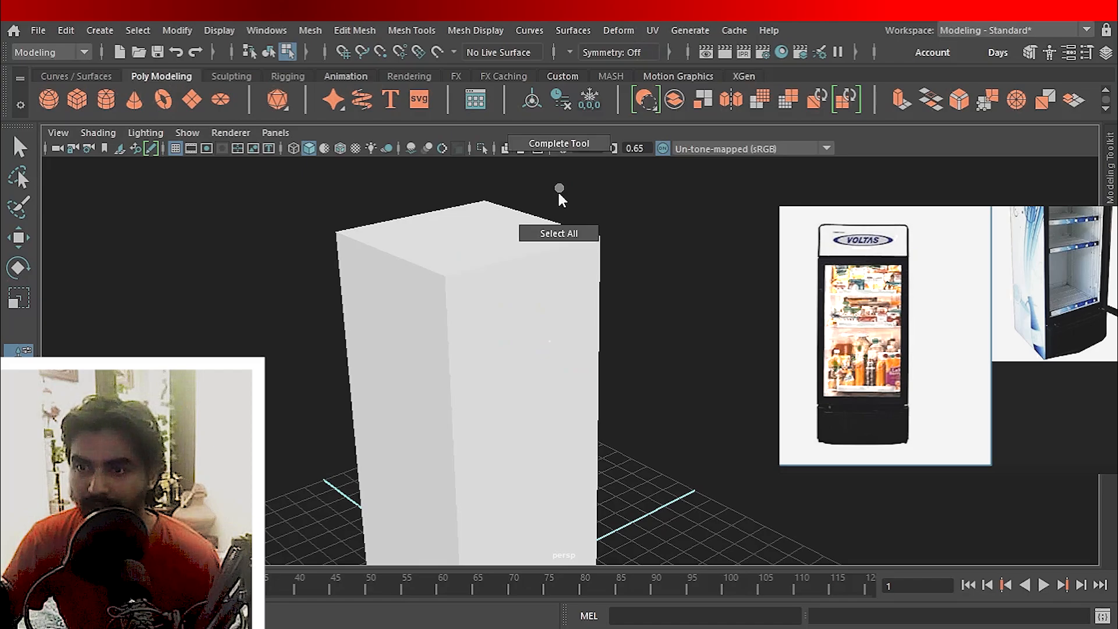
pyautogui.rightClick(554, 202)
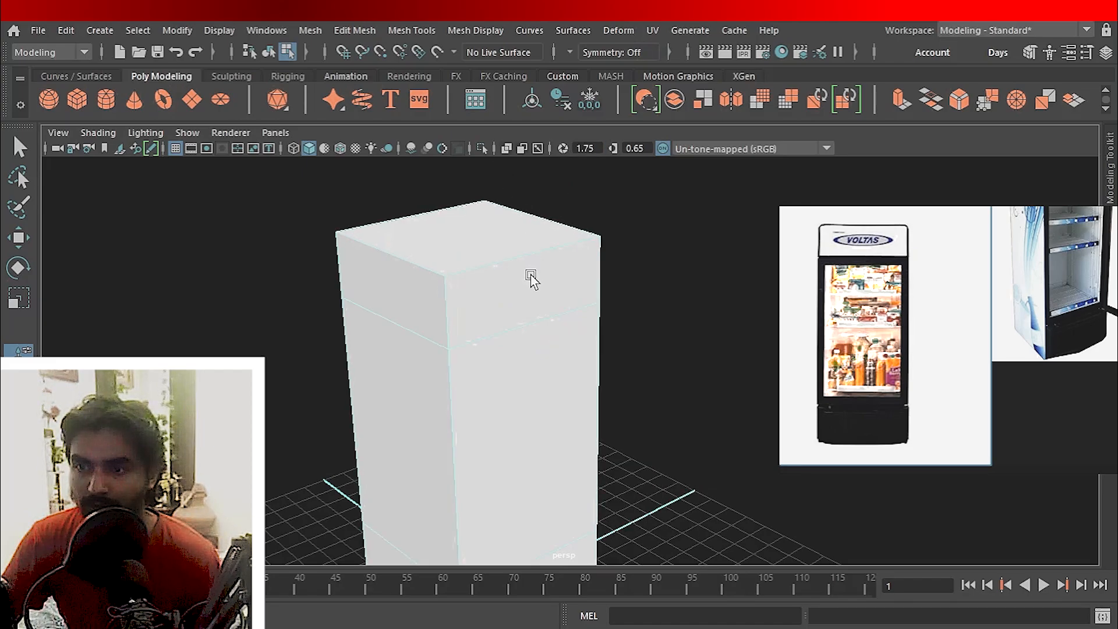
pyautogui.moveTo(494, 226); pyautogui.dragTo(535, 142, button='right')
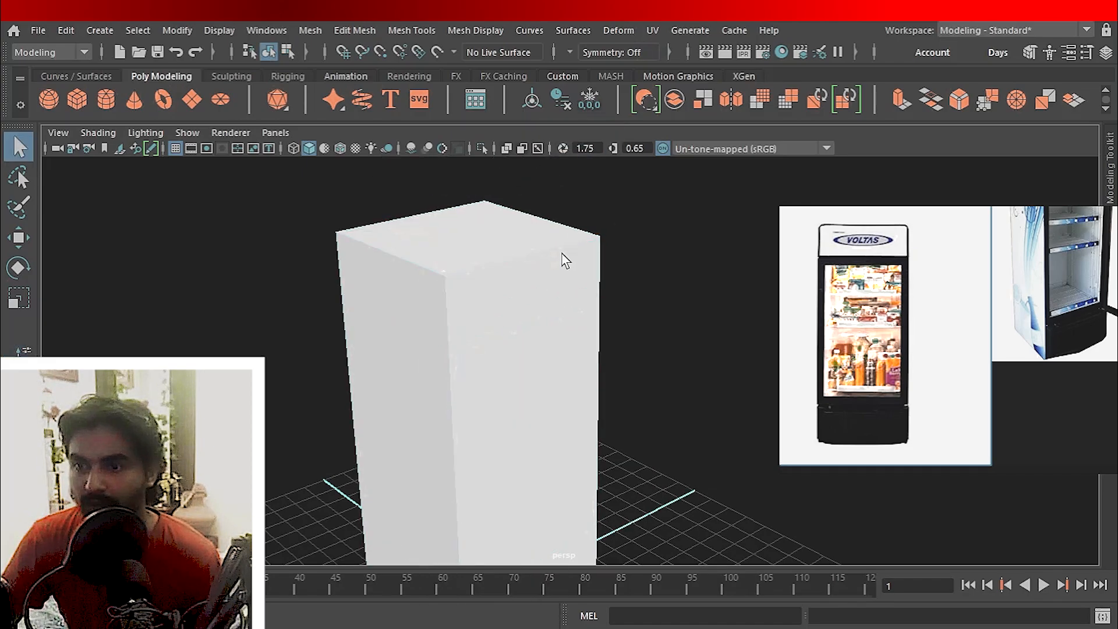
# Select the extracted header panel and center its pivot.
pyautogui.keyDown('alt'); pyautogui.moveTo(536, 311); pyautogui.dragTo(601, 330); pyautogui.keyUp('alt')
pyautogui.press('w')
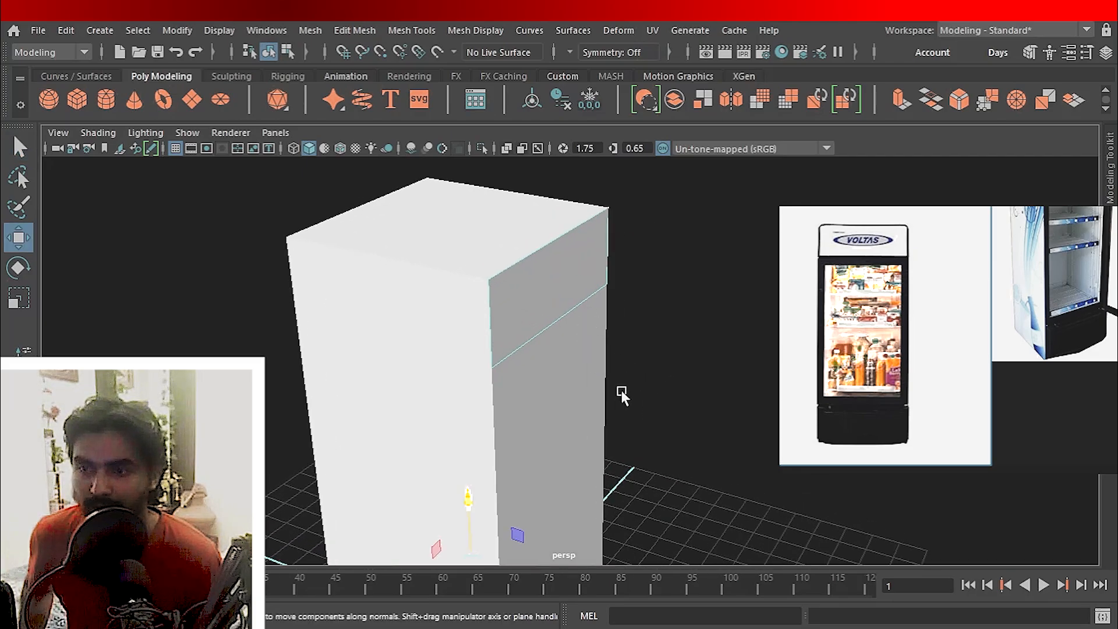
pyautogui.keyDown('alt'); pyautogui.moveTo(621, 390); pyautogui.dragTo(557, 336); pyautogui.keyUp('alt')
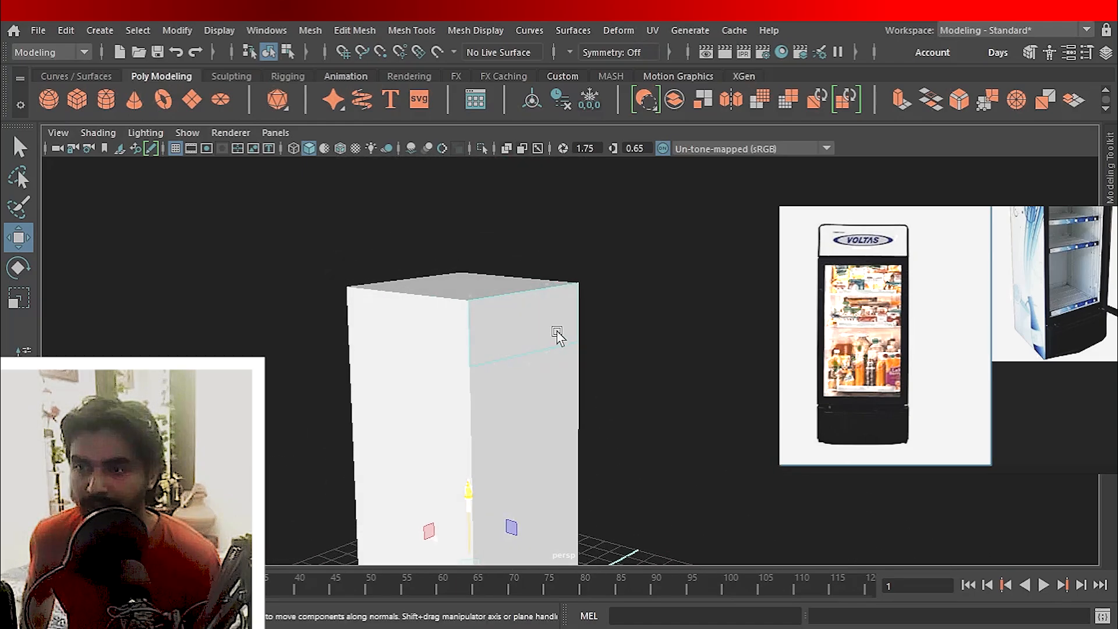
pyautogui.click(532, 102)
pyautogui.keyDown('alt'); pyautogui.moveTo(610, 378); pyautogui.dragTo(634, 368); pyautogui.keyUp('alt')
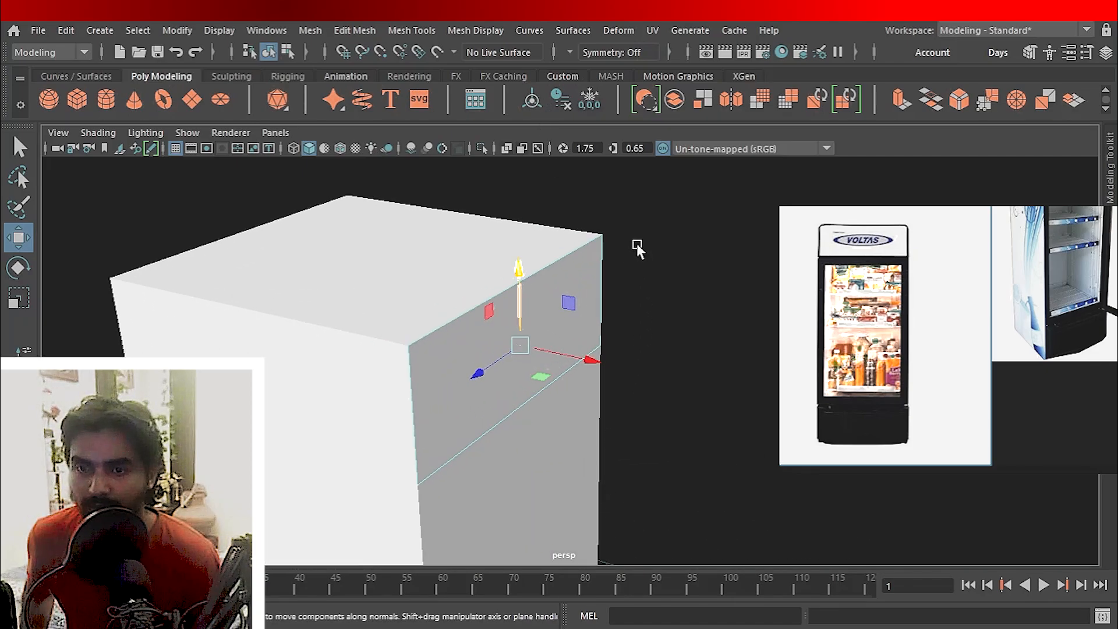
# Examine the shape of the Voltas header panel in the open-door refrigerator reference.
pyautogui.scroll(-3, 879, 259)
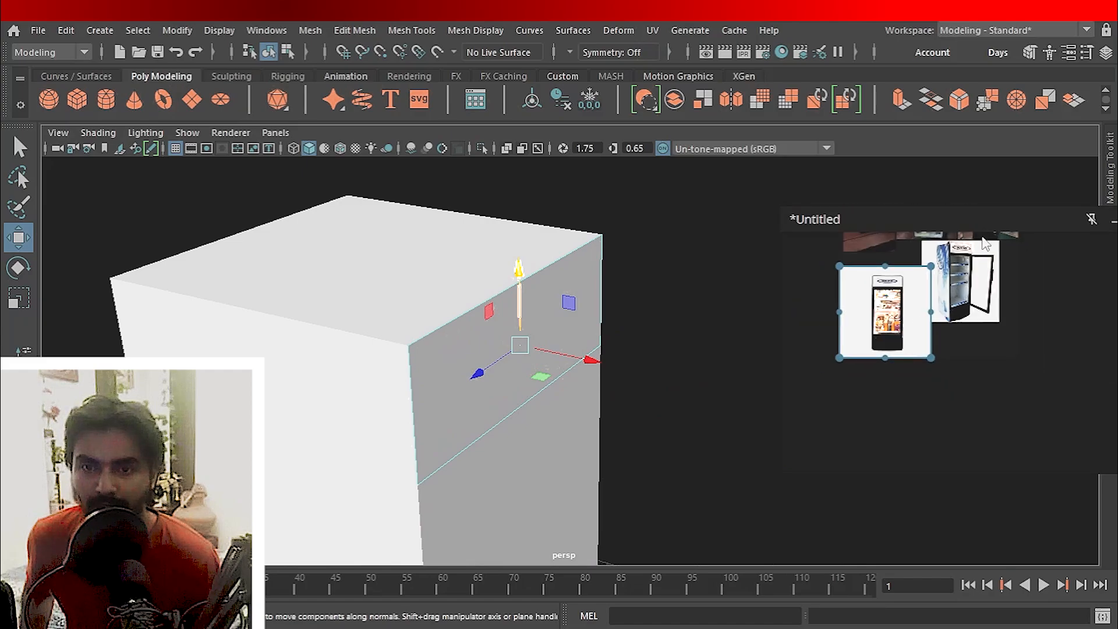
pyautogui.scroll(5, 976, 392)
pyautogui.scroll(6, 899, 337)
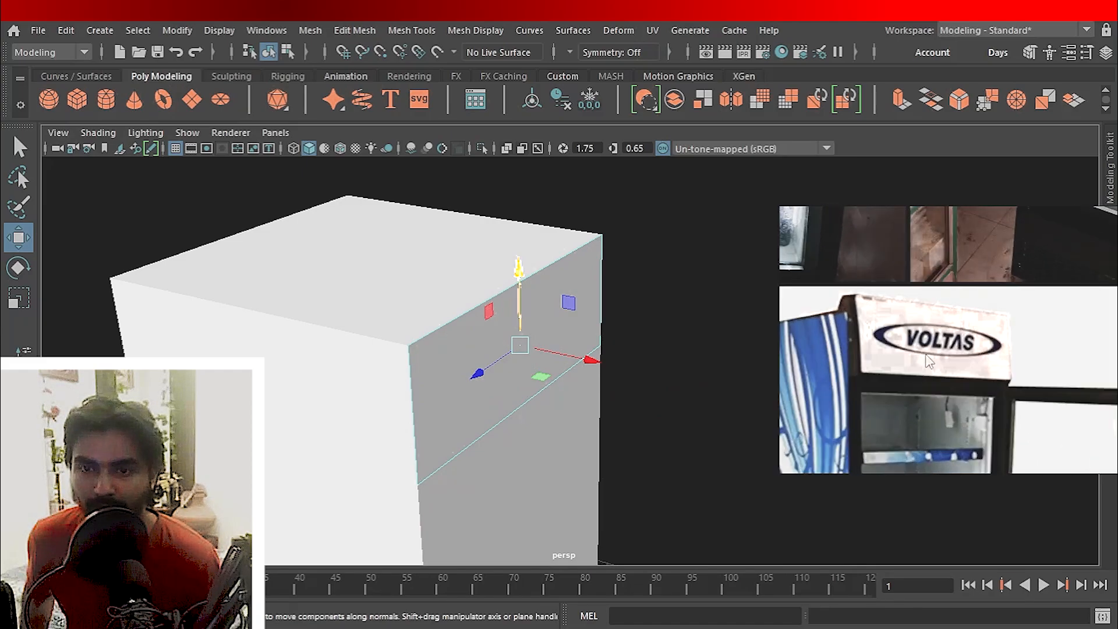
pyautogui.scroll(-3, 900, 335)
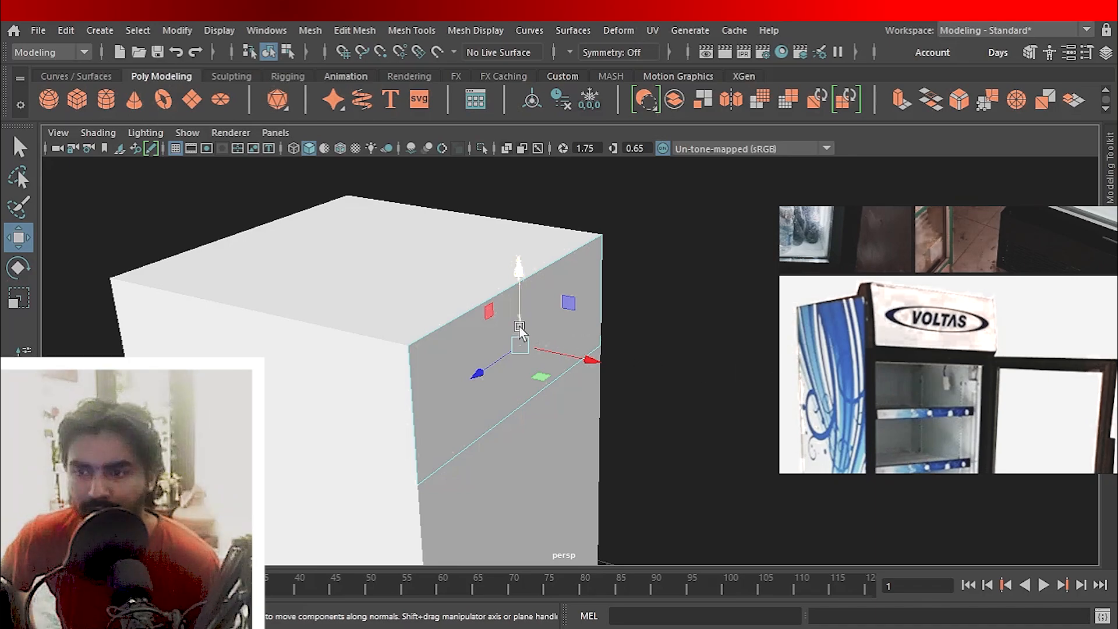
# Extrude the header panel's upper edge backward to form a narrow strip across the front of the cabinet's top.
pyautogui.rightClick(646, 249)
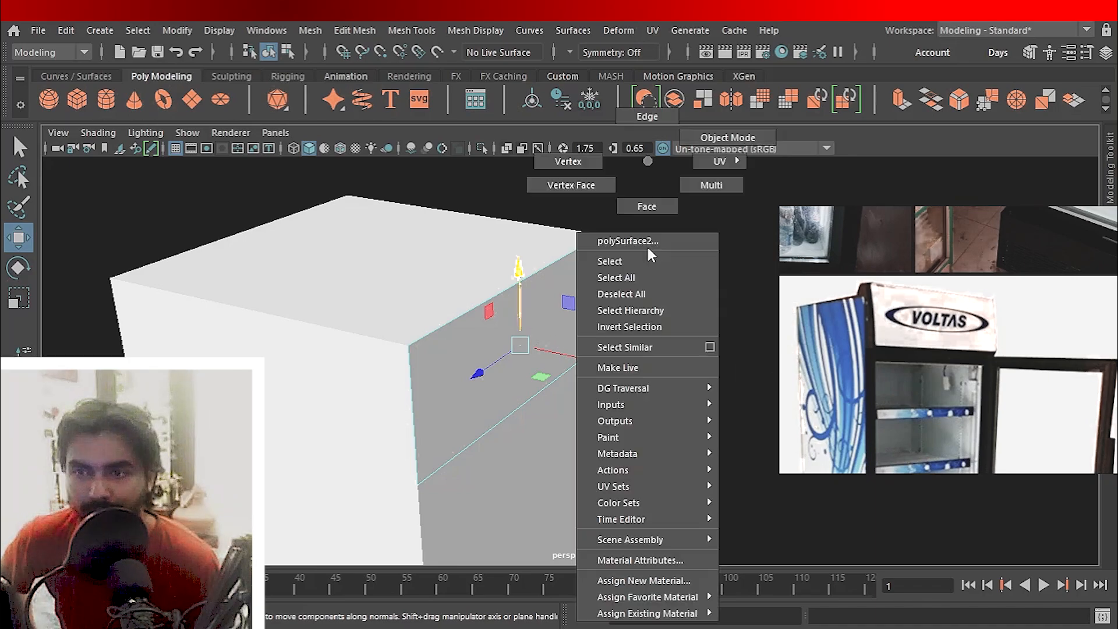
pyautogui.click(648, 127)
pyautogui.click(575, 257)
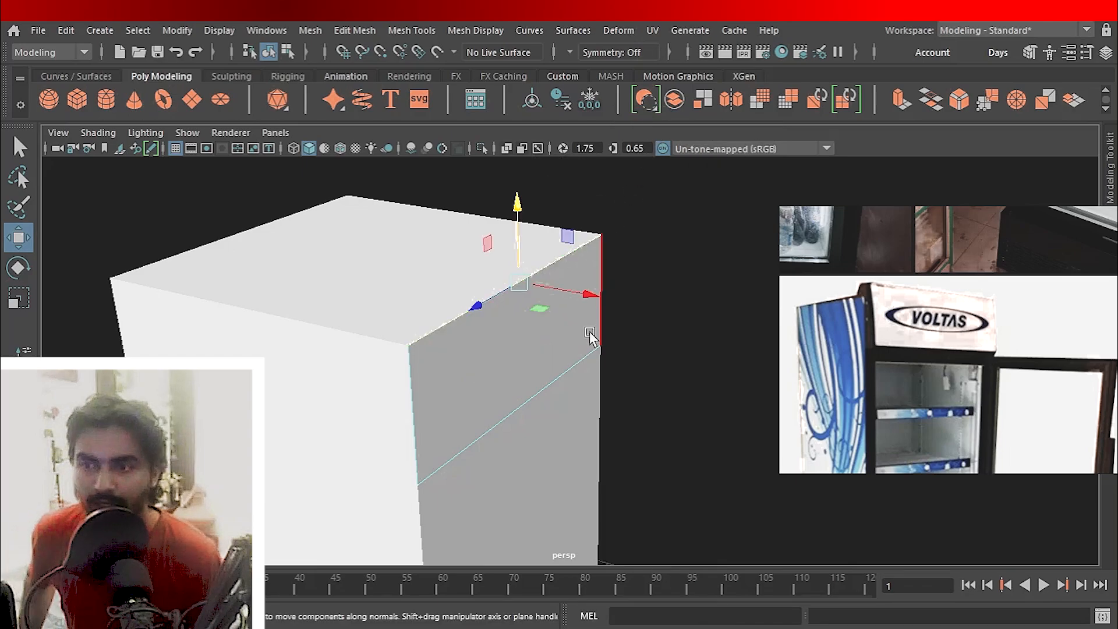
pyautogui.keyDown('alt'); pyautogui.moveTo(570, 397); pyautogui.dragTo(620, 396); pyautogui.keyUp('alt')
pyautogui.press('w')
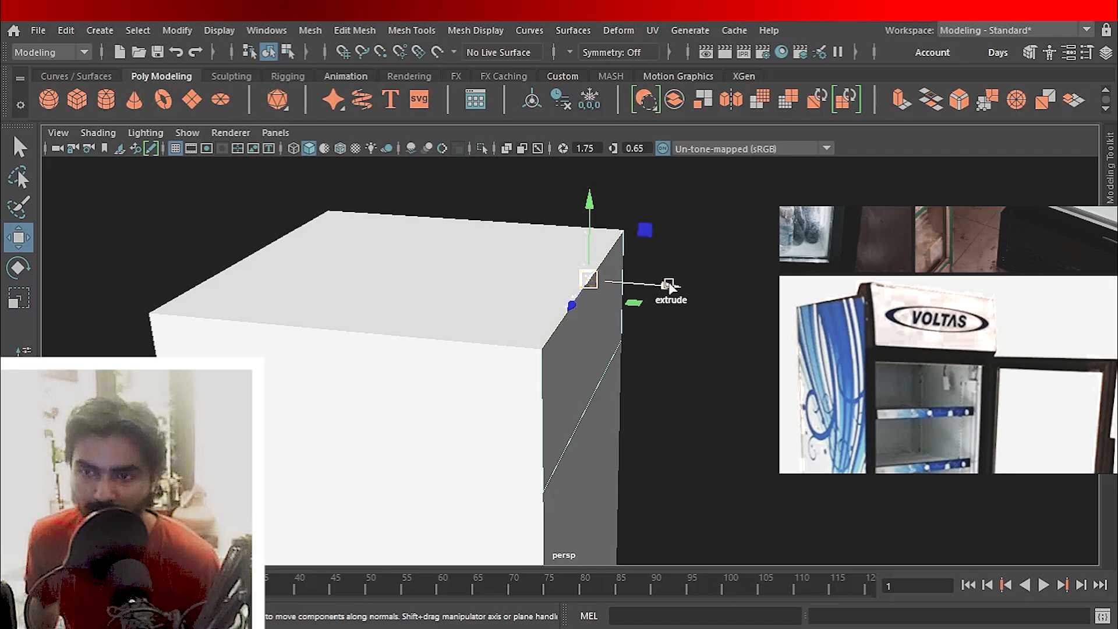
pyautogui.keyDown('shift'); pyautogui.moveTo(665, 287); pyautogui.dragTo(620, 303); pyautogui.keyUp('shift')
pyautogui.keyDown('alt'); pyautogui.moveTo(609, 362); pyautogui.dragTo(585, 355); pyautogui.keyUp('alt')
pyautogui.press('q')
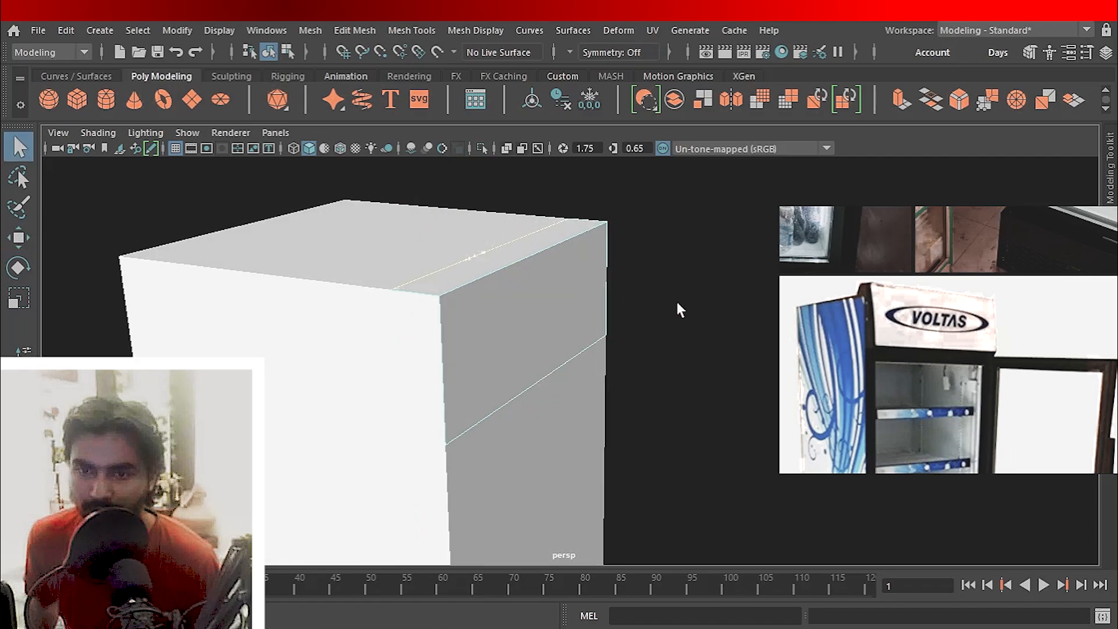
# Extrude the header's front face and top strip together outward to give the header thickness, and return to object mode.
pyautogui.moveTo(660, 238); pyautogui.dragTo(659, 212, button='right')
pyautogui.click(568, 301)
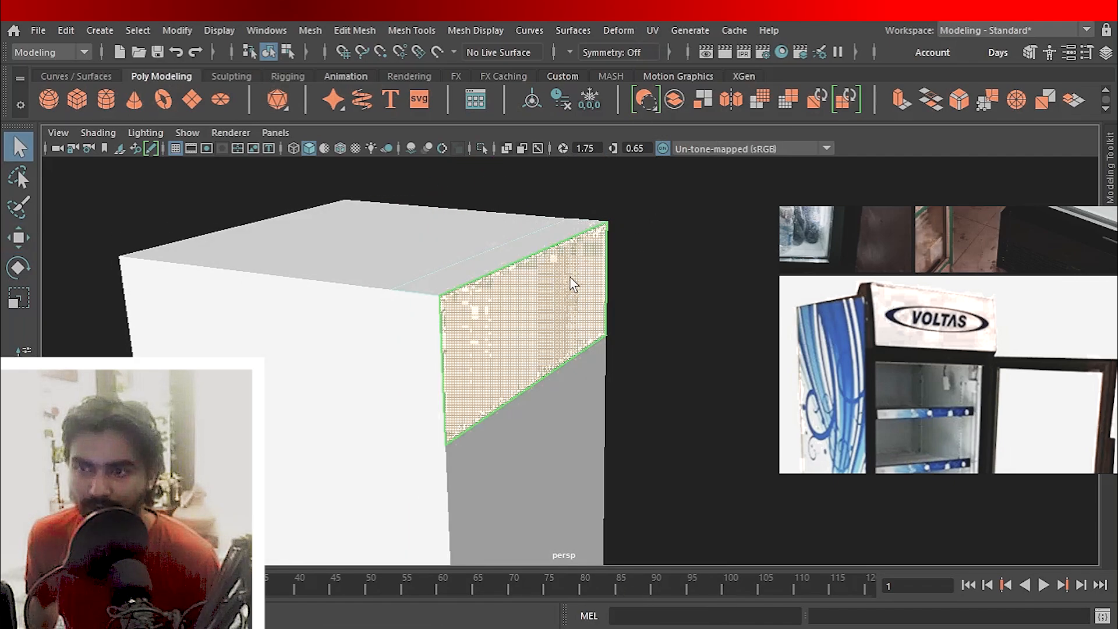
pyautogui.keyDown('shift'); pyautogui.click(527, 246); pyautogui.keyUp('shift')
pyautogui.keyDown('alt'); pyautogui.moveTo(530, 251); pyautogui.dragTo(650, 367); pyautogui.keyUp('alt')
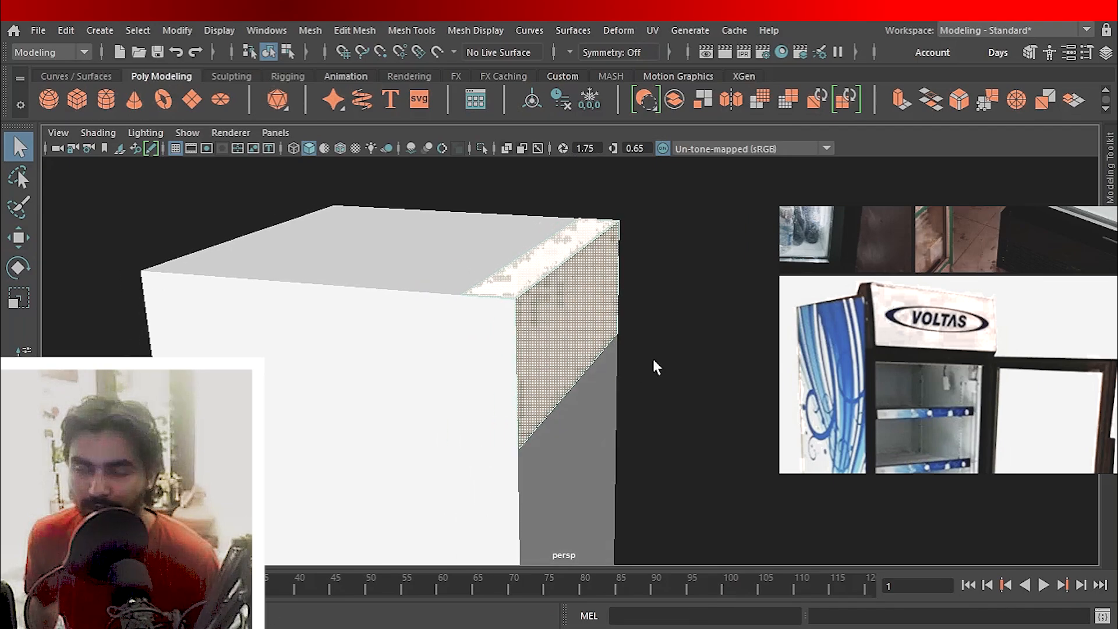
pyautogui.keyDown('alt'); pyautogui.moveTo(652, 358); pyautogui.dragTo(554, 445, button='right'); pyautogui.keyUp('alt')
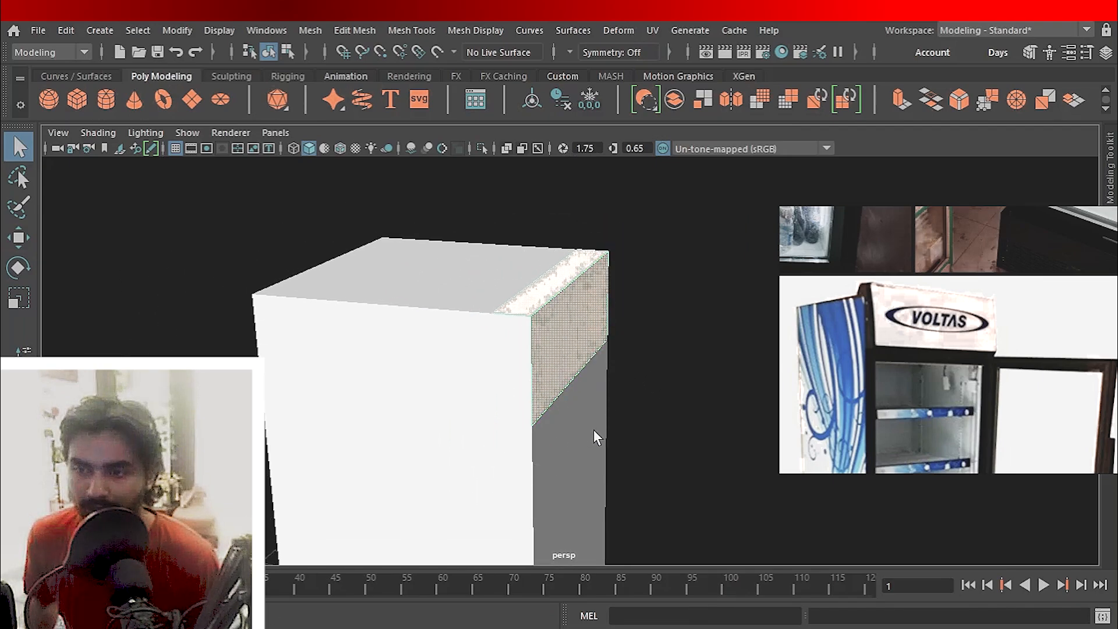
pyautogui.moveTo(579, 461)
pyautogui.keyDown('alt'); pyautogui.mouseDown()
pyautogui.moveTo(594, 405)
pyautogui.moveTo(599, 454)
pyautogui.mouseUp(); pyautogui.keyUp('alt')
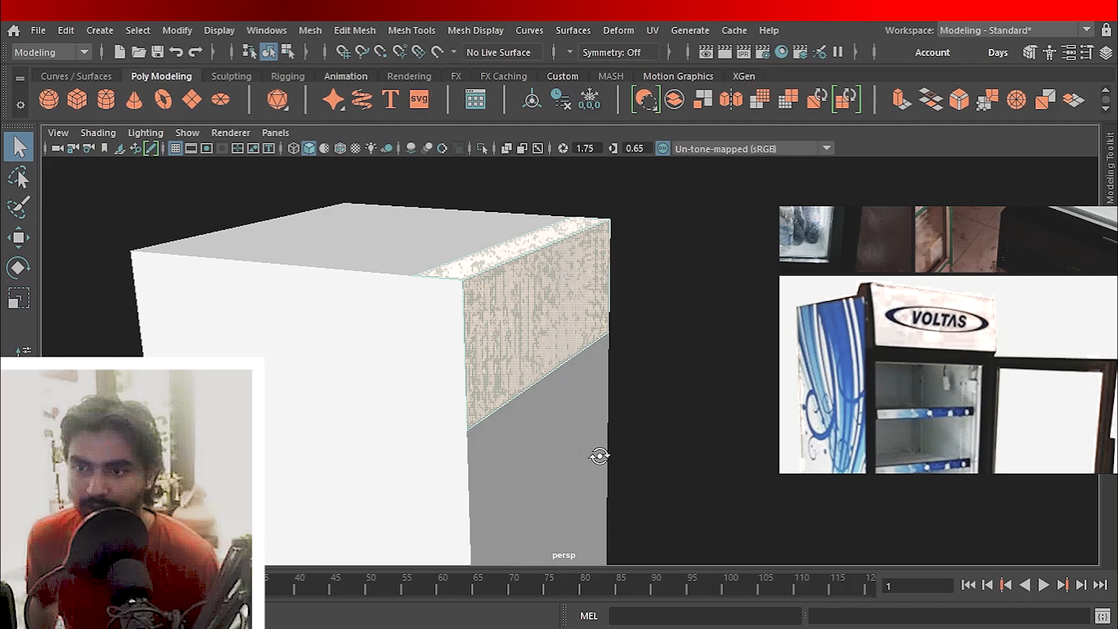
pyautogui.hotkey('ctrl', 'e')
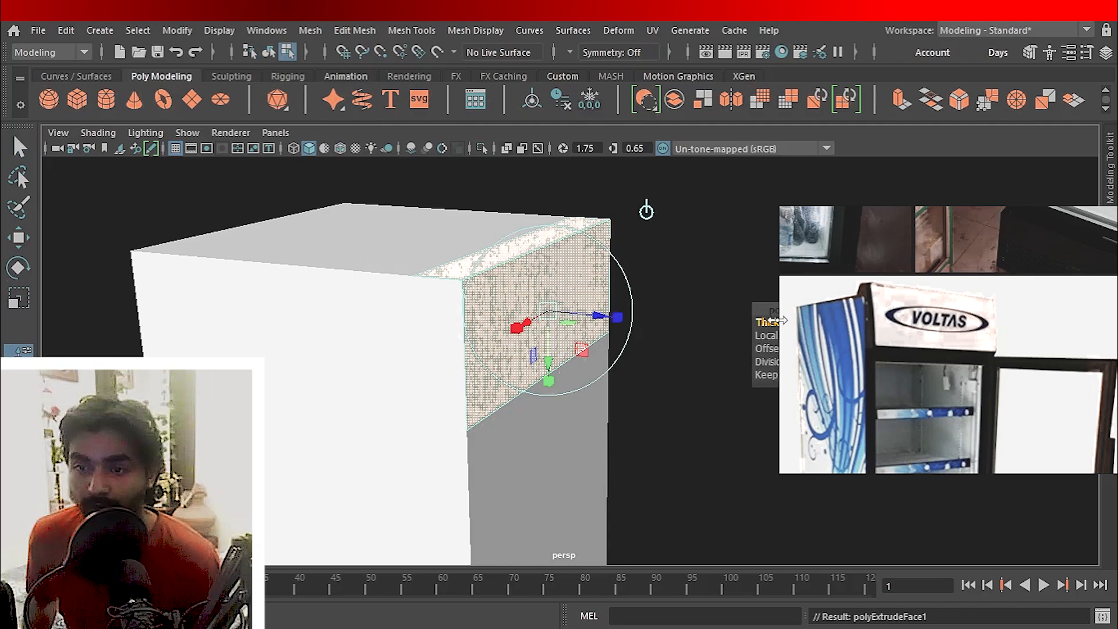
pyautogui.moveTo(717, 302); pyautogui.dragTo(733, 303)
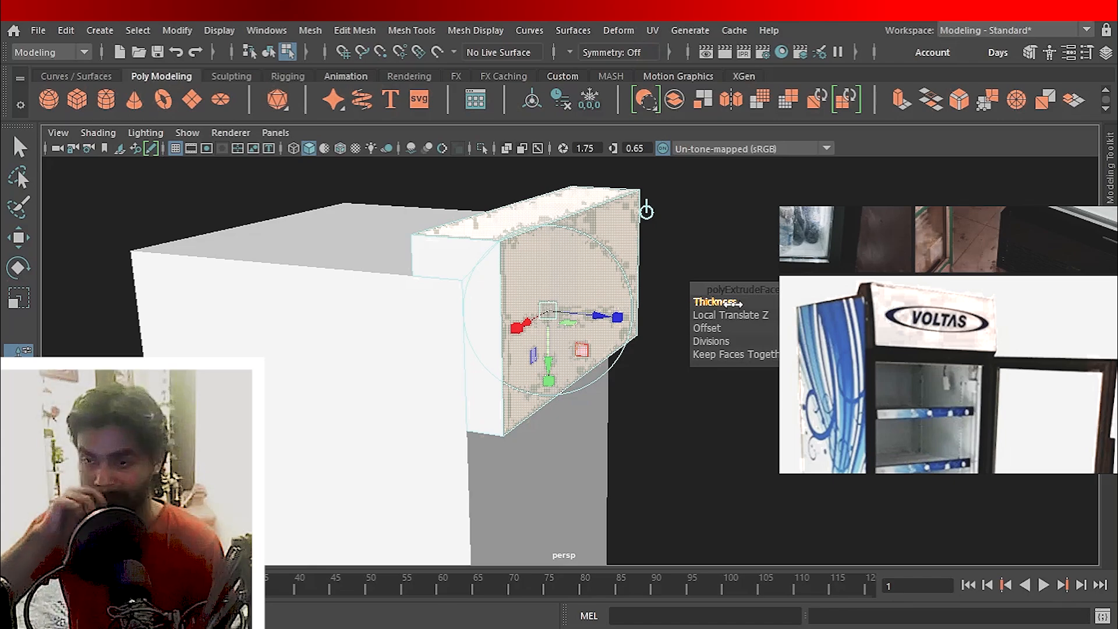
pyautogui.moveTo(732, 302); pyautogui.dragTo(733, 302)
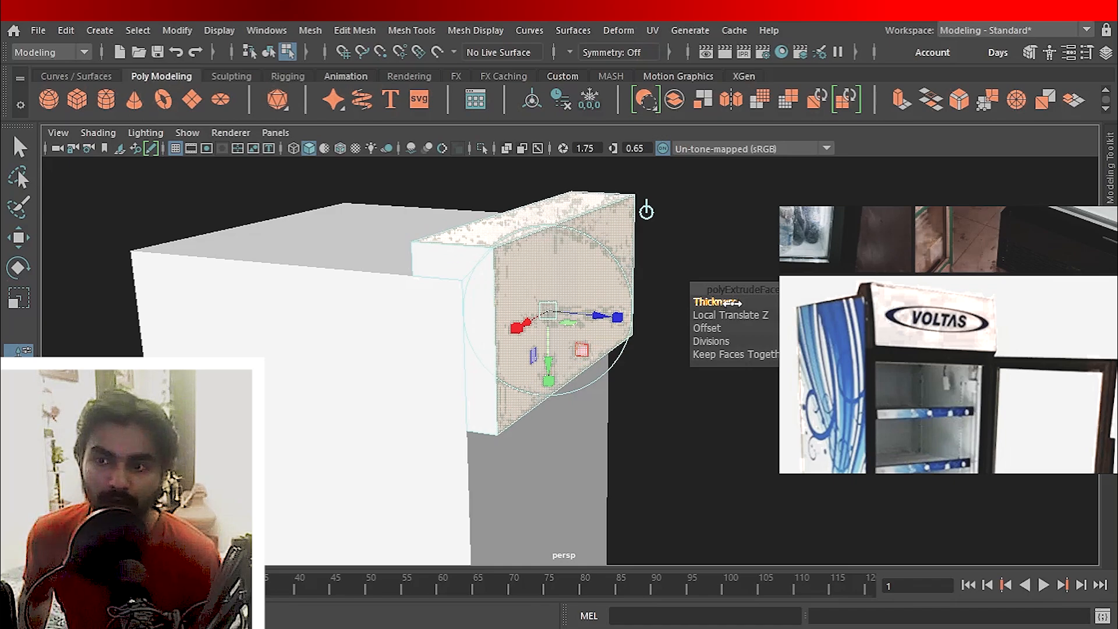
pyautogui.press('q')
pyautogui.moveTo(529, 245); pyautogui.dragTo(594, 183, button='right')
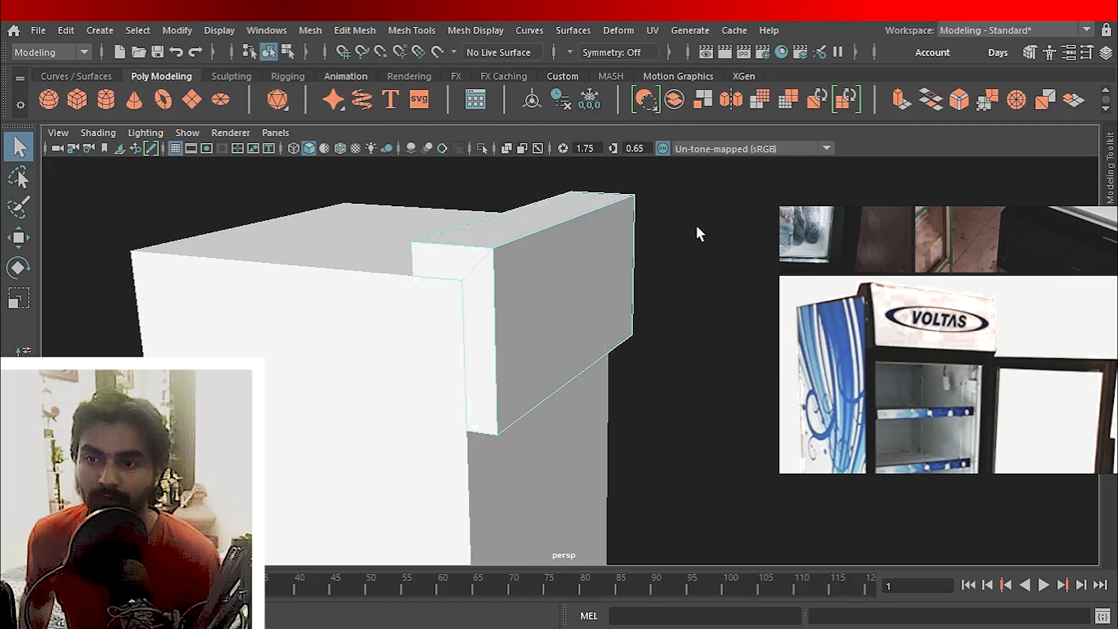
# Lower the header's top face slightly so it stands less high above the cabinet.
pyautogui.keyDown('alt'); pyautogui.moveTo(629, 334); pyautogui.dragTo(592, 357, button='right'); pyautogui.keyUp('alt')
pyautogui.keyDown('alt'); pyautogui.moveTo(387, 368); pyautogui.dragTo(553, 377); pyautogui.keyUp('alt')
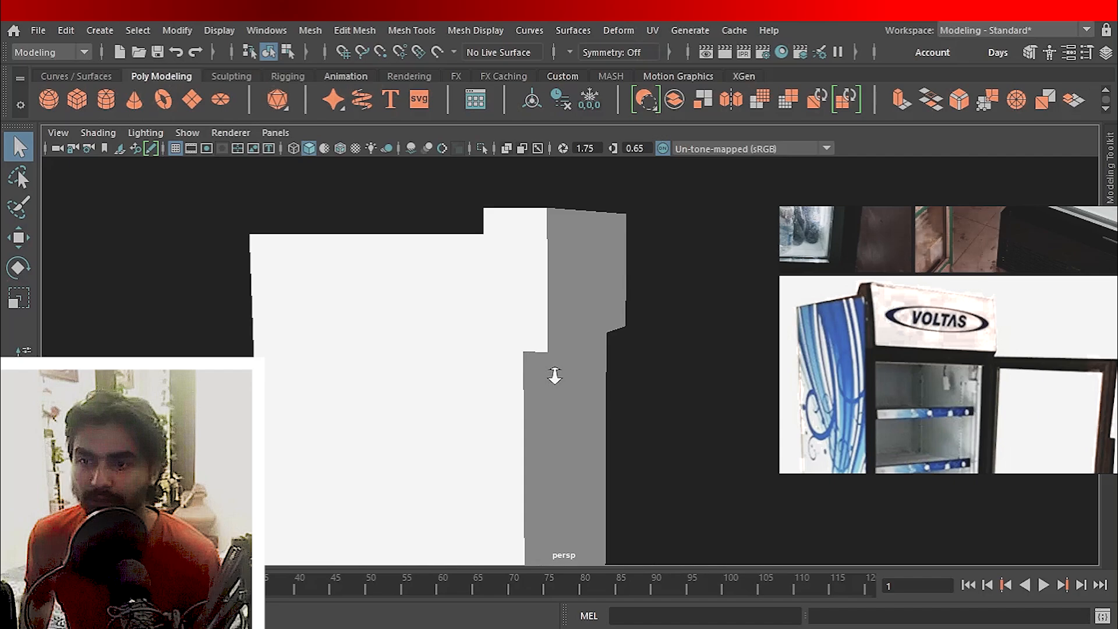
pyautogui.keyDown('alt'); pyautogui.moveTo(554, 376); pyautogui.dragTo(538, 295, button='right'); pyautogui.keyUp('alt')
pyautogui.keyDown('alt'); pyautogui.moveTo(537, 294); pyautogui.dragTo(528, 347, button='middle'); pyautogui.keyUp('alt')
pyautogui.keyDown('alt'); pyautogui.moveTo(528, 347); pyautogui.dragTo(545, 370); pyautogui.keyUp('alt')
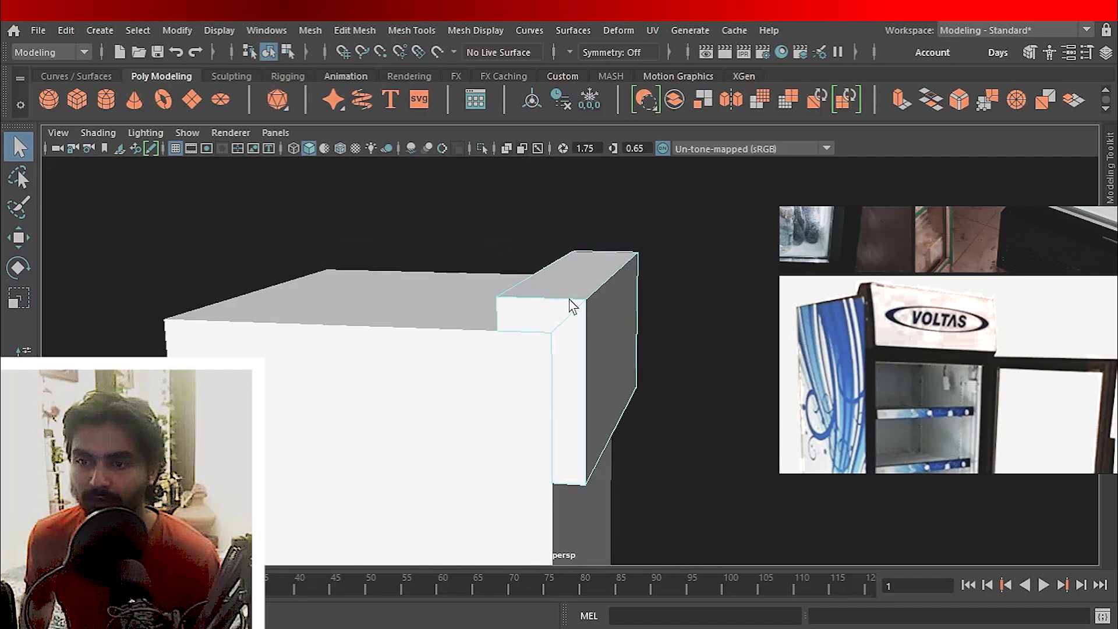
pyautogui.moveTo(572, 306)
pyautogui.keyDown('alt'); pyautogui.mouseDown()
pyautogui.moveTo(582, 342)
pyautogui.moveTo(578, 295)
pyautogui.mouseUp(); pyautogui.keyUp('alt')
pyautogui.moveTo(590, 270); pyautogui.dragTo(591, 204, button='right')
pyautogui.click(573, 259)
pyautogui.press('w')
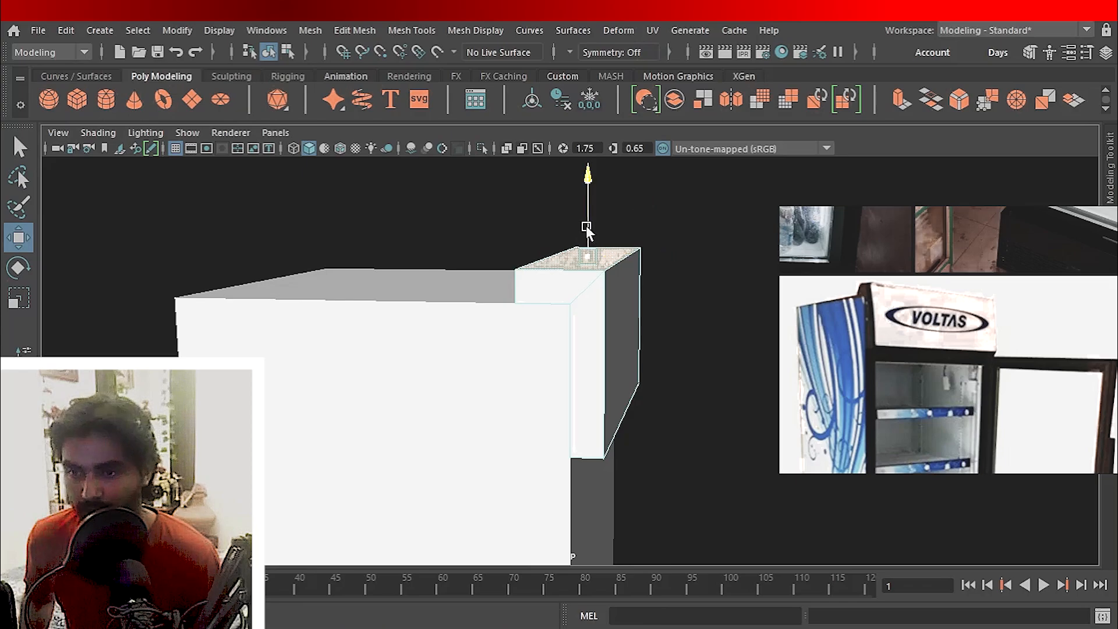
pyautogui.moveTo(587, 229); pyautogui.dragTo(586, 241)
# Move the header's upper front edge slightly backward to slope its front face, and return to object mode.
pyautogui.moveTo(615, 296); pyautogui.dragTo(606, 114, button='right')
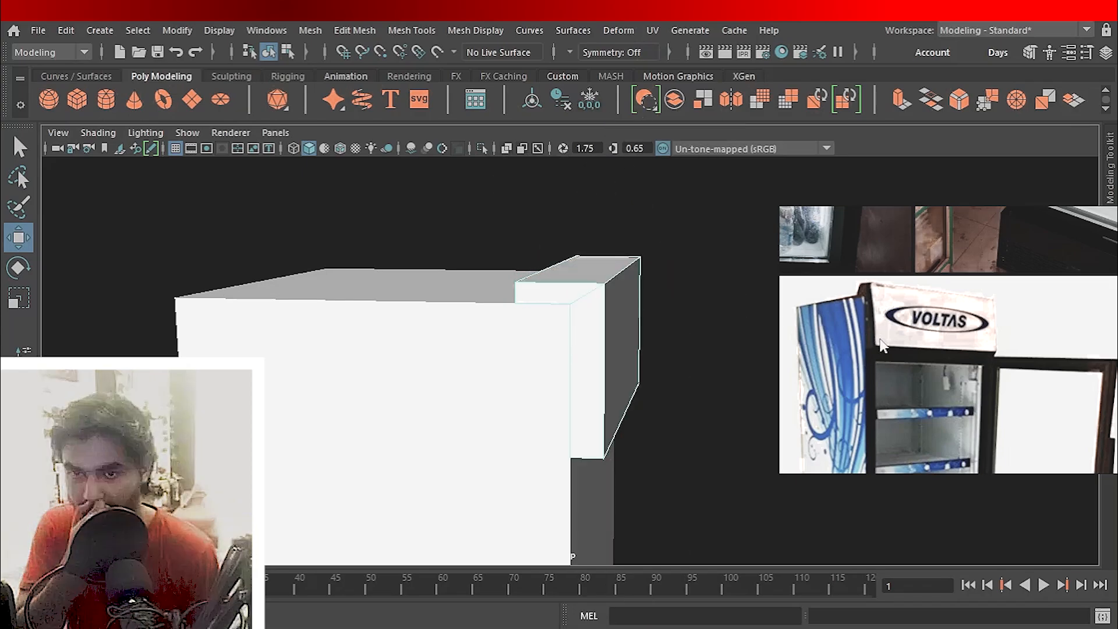
pyautogui.click(619, 281)
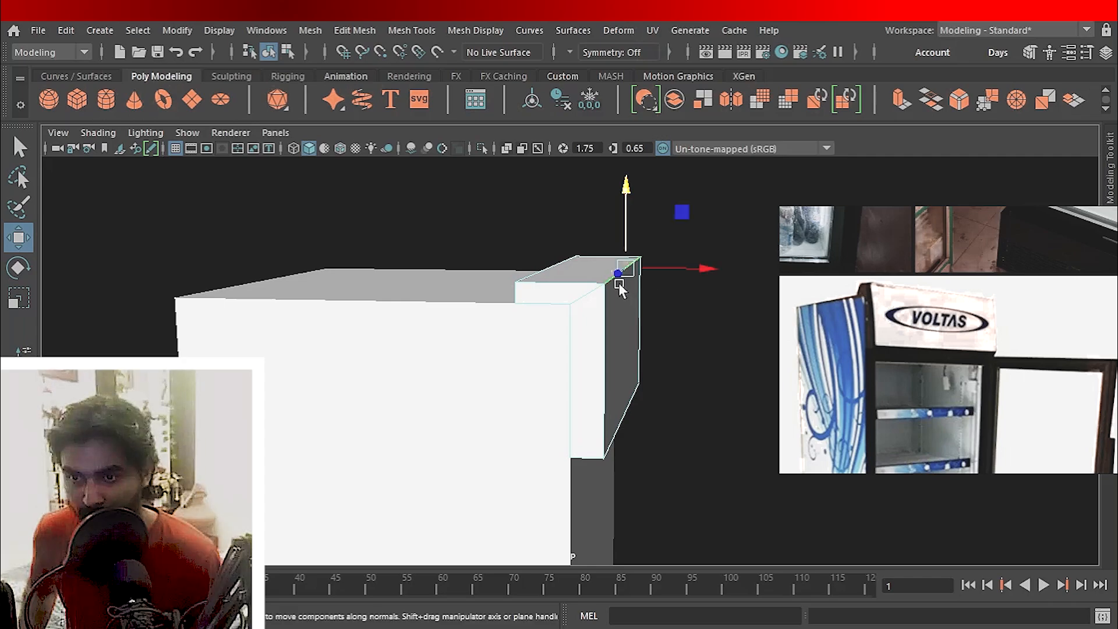
pyautogui.moveTo(683, 270); pyautogui.dragTo(673, 269)
pyautogui.click(690, 334)
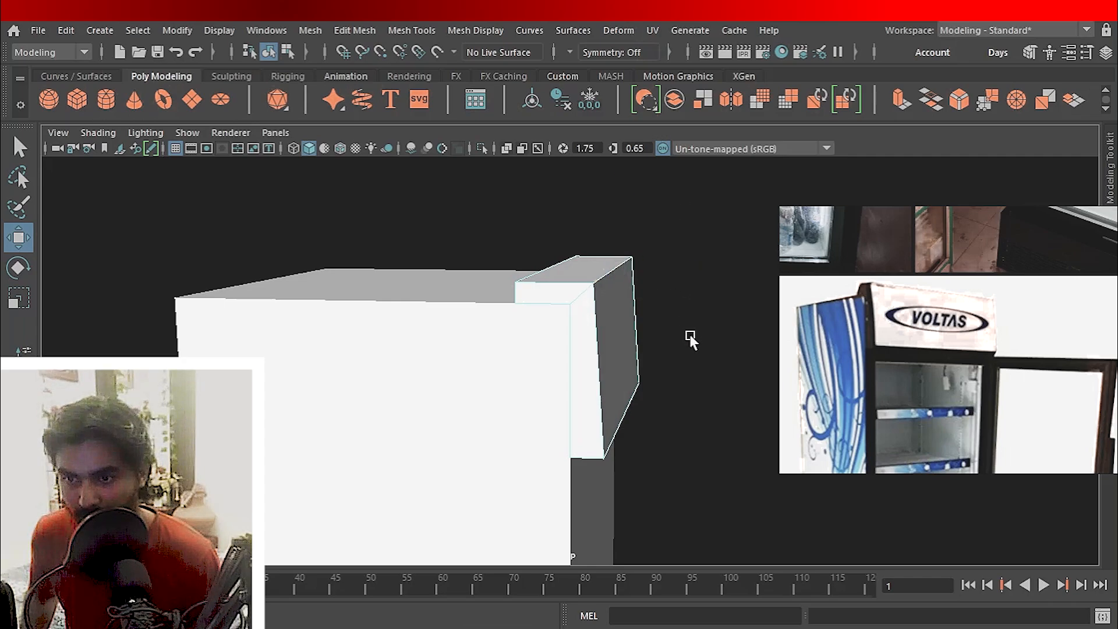
pyautogui.keyDown('alt'); pyautogui.moveTo(690, 334); pyautogui.dragTo(582, 290); pyautogui.keyUp('alt')
pyautogui.press('q')
pyautogui.moveTo(573, 272); pyautogui.dragTo(630, 140, button='right')
# Examine the header's proportions on the cabinet and the black lower base in the open-door refrigerator reference.
pyautogui.keyDown('alt'); pyautogui.moveTo(574, 370); pyautogui.dragTo(626, 375); pyautogui.keyUp('alt')
pyautogui.scroll(-3, 628, 390)
pyautogui.keyDown('alt'); pyautogui.moveTo(630, 421); pyautogui.dragTo(508, 397); pyautogui.keyUp('alt')
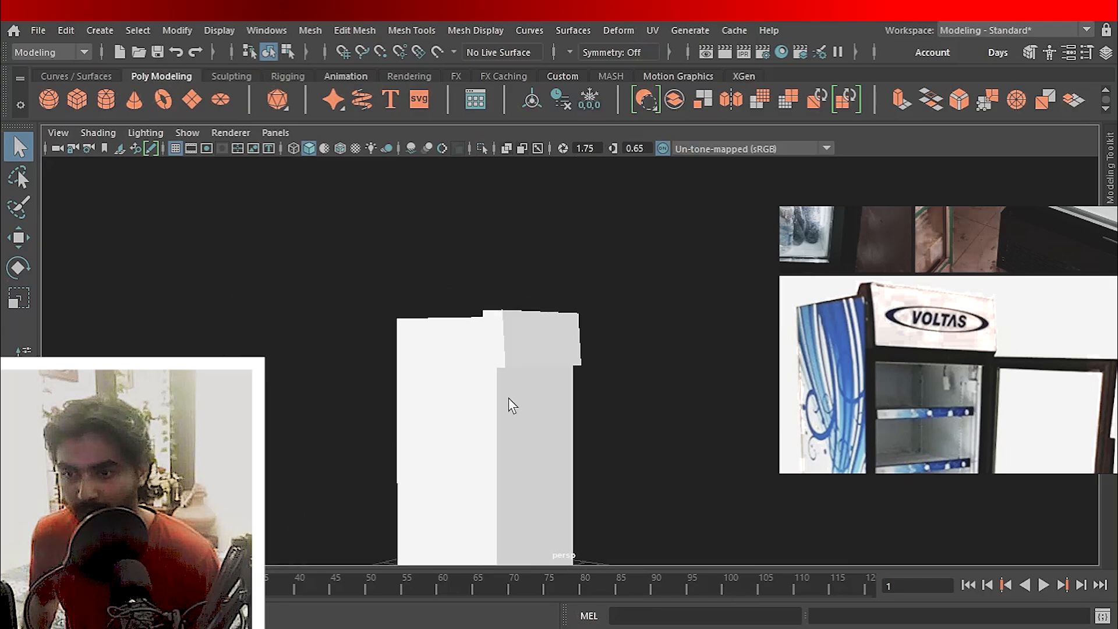
pyautogui.keyDown('alt'); pyautogui.moveTo(508, 397); pyautogui.dragTo(457, 306, button='middle'); pyautogui.keyUp('alt')
pyautogui.keyDown('alt'); pyautogui.moveTo(494, 354); pyautogui.dragTo(438, 392); pyautogui.keyUp('alt')
pyautogui.scroll(3, 462, 366)
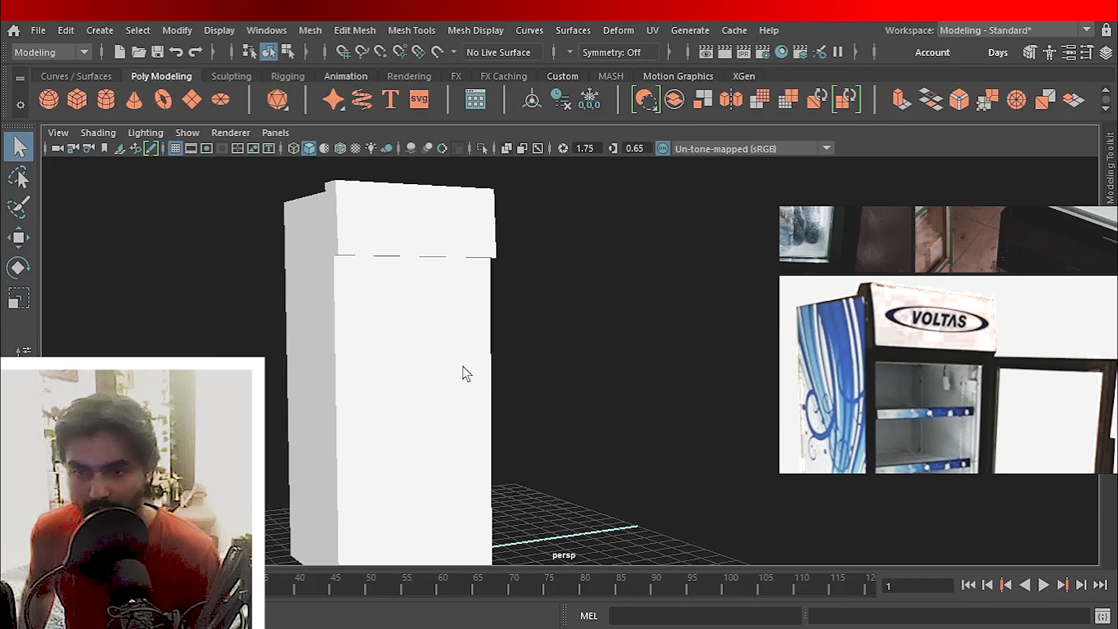
pyautogui.moveTo(994, 415); pyautogui.dragTo(975, 384, button='right')
pyautogui.scroll(-6, 924, 324)
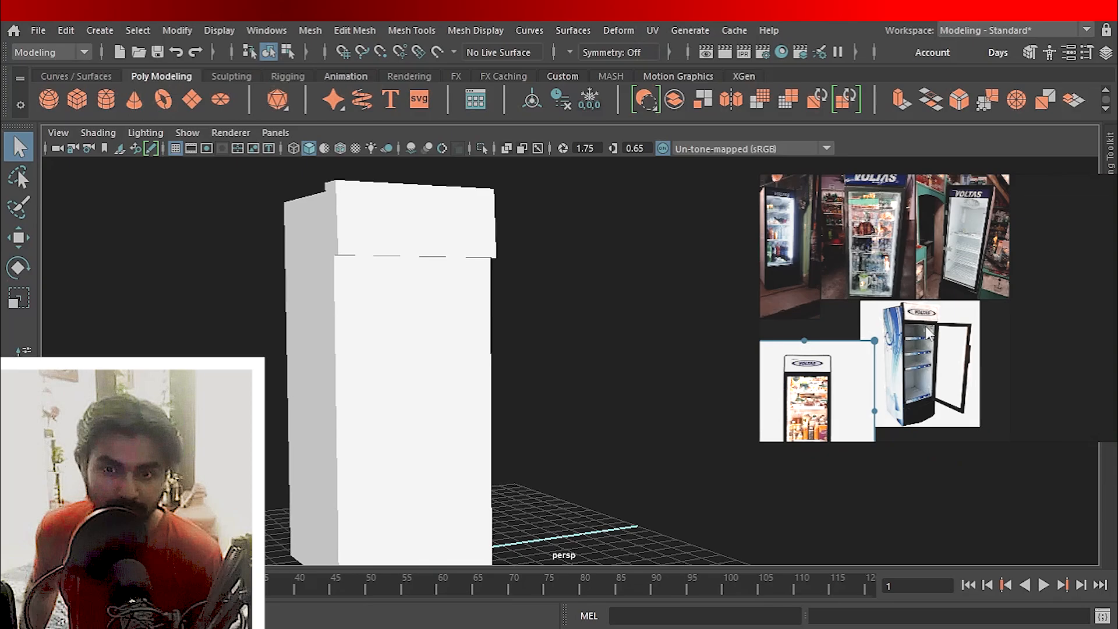
pyautogui.scroll(3, 920, 387)
pyautogui.scroll(5, 928, 415)
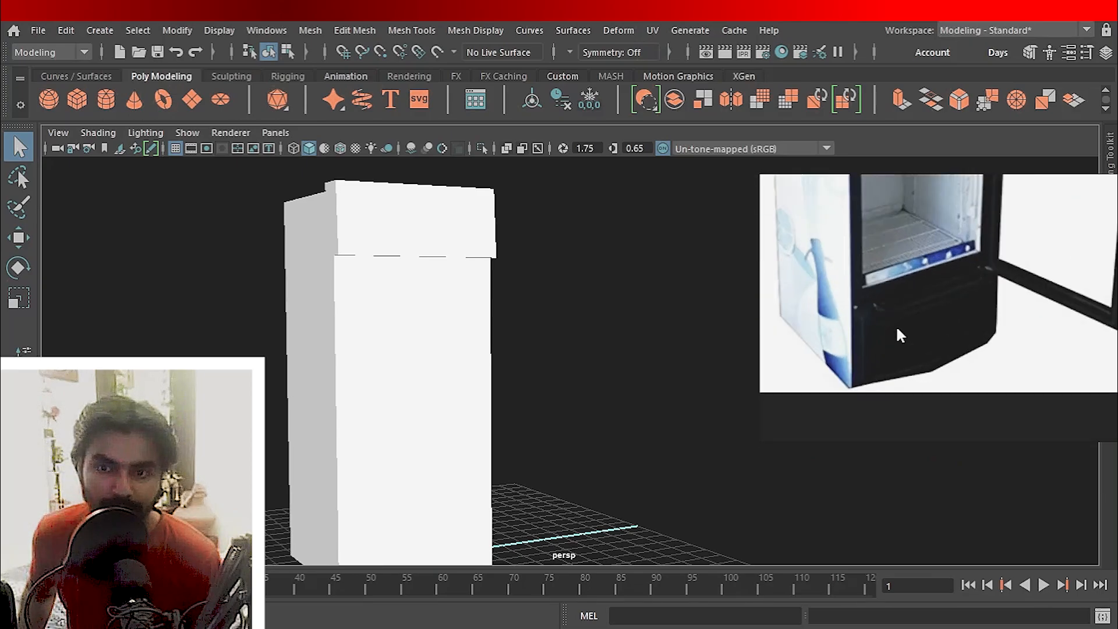
# Extract the cabinet's front face below the lower edge loop as a separate base panel and return to object mode.
pyautogui.keyDown('alt'); pyautogui.moveTo(567, 413); pyautogui.dragTo(595, 280, button='middle'); pyautogui.keyUp('alt')
pyautogui.keyDown('alt'); pyautogui.moveTo(512, 349); pyautogui.dragTo(367, 387); pyautogui.keyUp('alt')
pyautogui.keyDown('alt'); pyautogui.moveTo(495, 402); pyautogui.dragTo(548, 437, button='right'); pyautogui.keyUp('alt')
pyautogui.click(470, 370)
pyautogui.rightClick(456, 317)
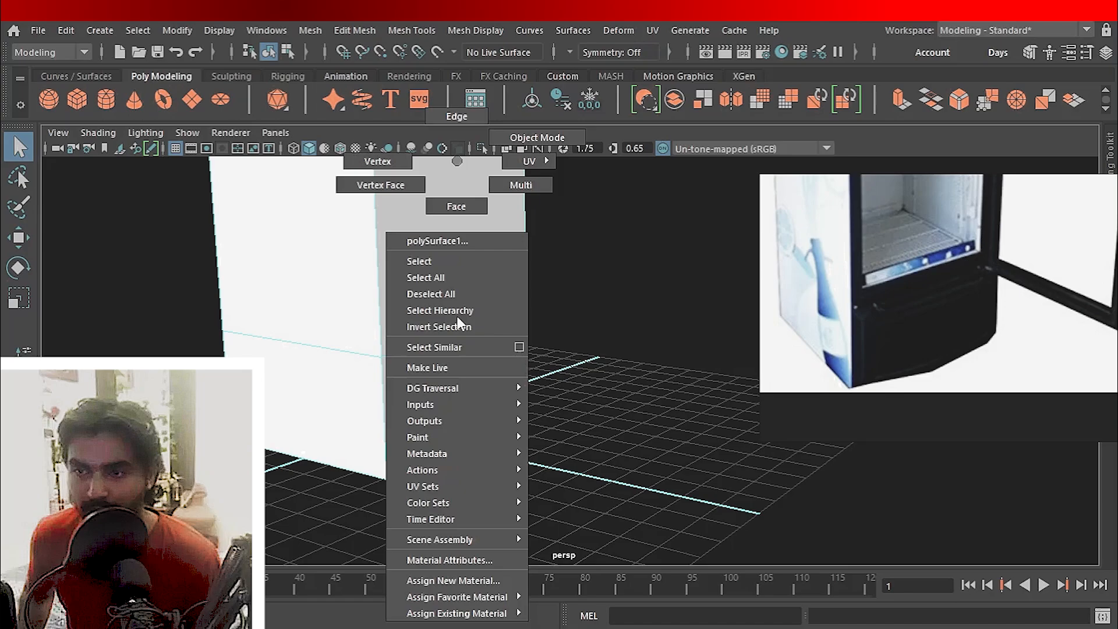
pyautogui.click(457, 205)
pyautogui.click(512, 361)
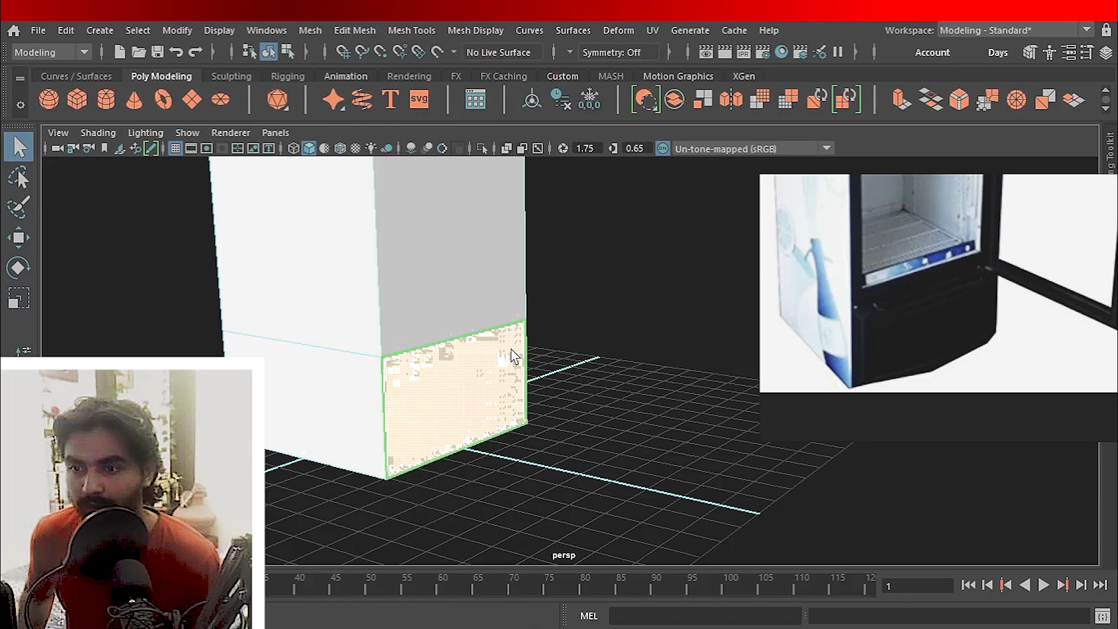
pyautogui.click(1072, 102)
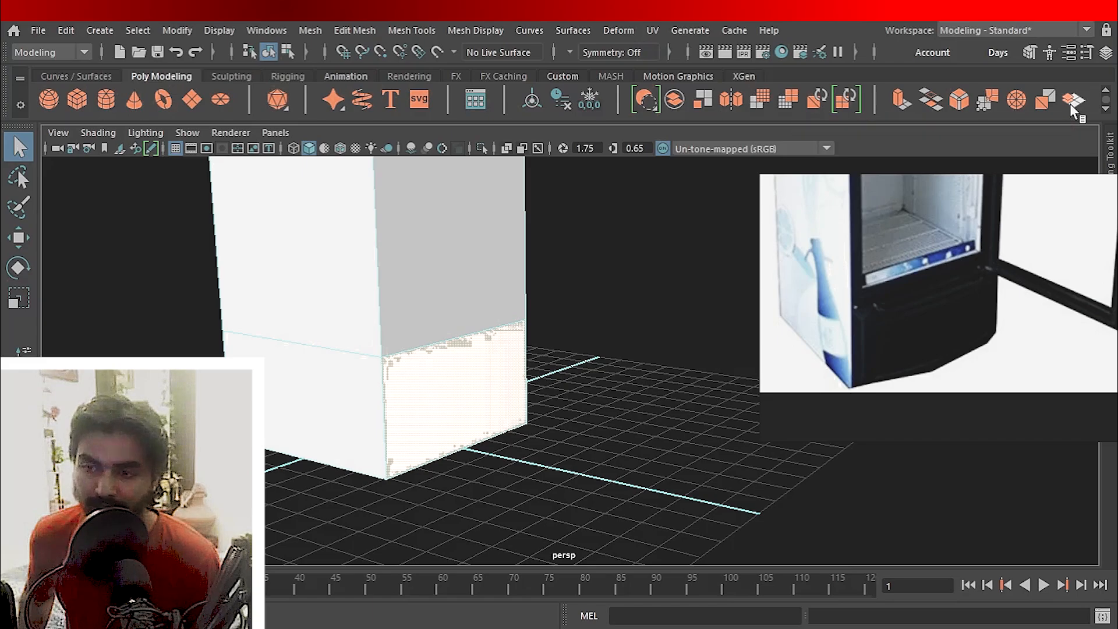
pyautogui.moveTo(530, 263); pyautogui.dragTo(581, 126, button='right')
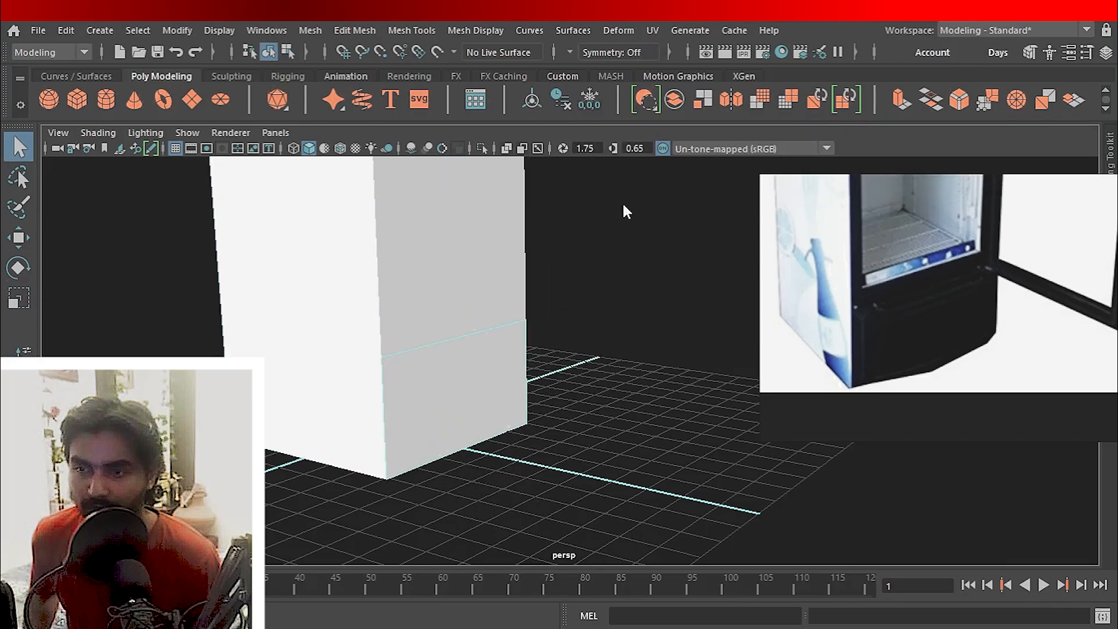
# Extrude the base panel's face slightly forward to give it thickness, and return to object mode.
pyautogui.rightClick(623, 204)
pyautogui.click(495, 384)
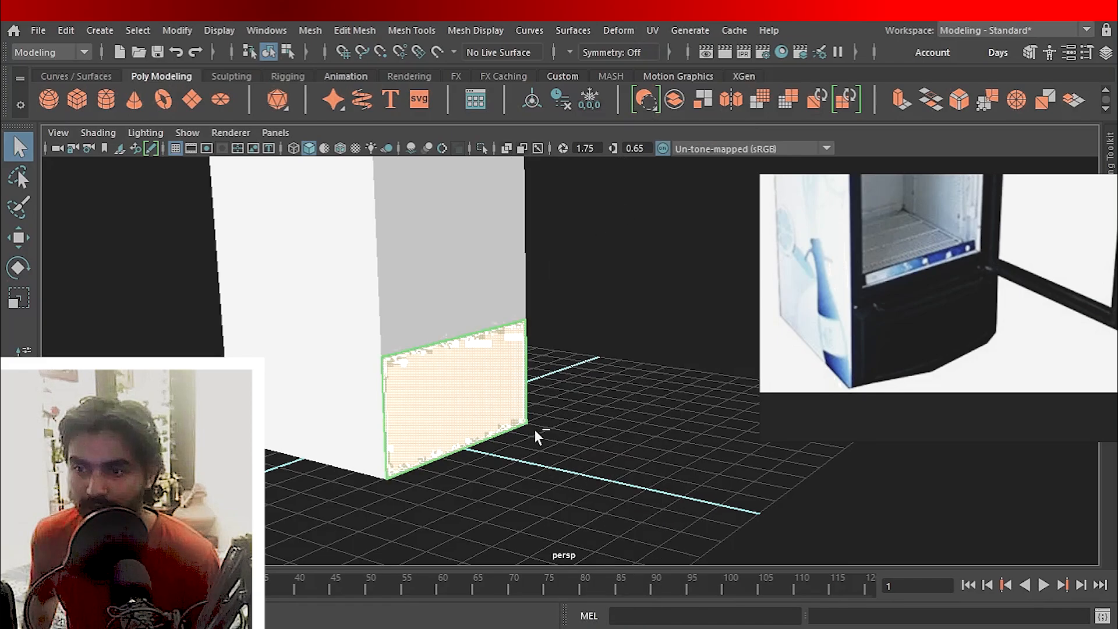
pyautogui.hotkey('ctrl', 'e')
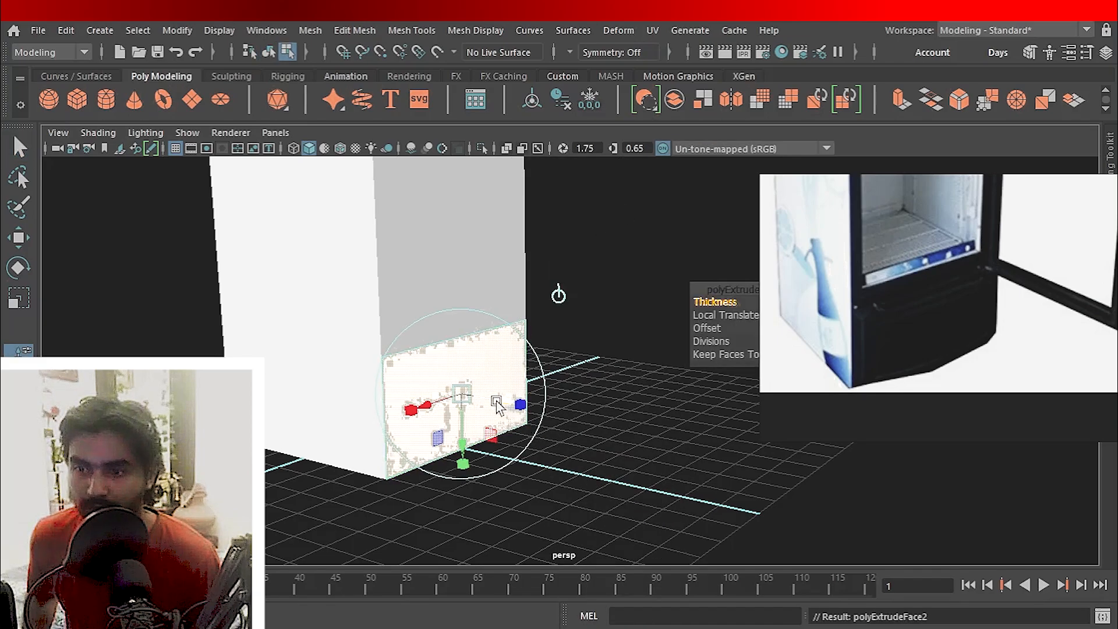
pyautogui.moveTo(514, 404)
pyautogui.mouseDown()
pyautogui.moveTo(522, 413)
pyautogui.moveTo(510, 411)
pyautogui.mouseUp()
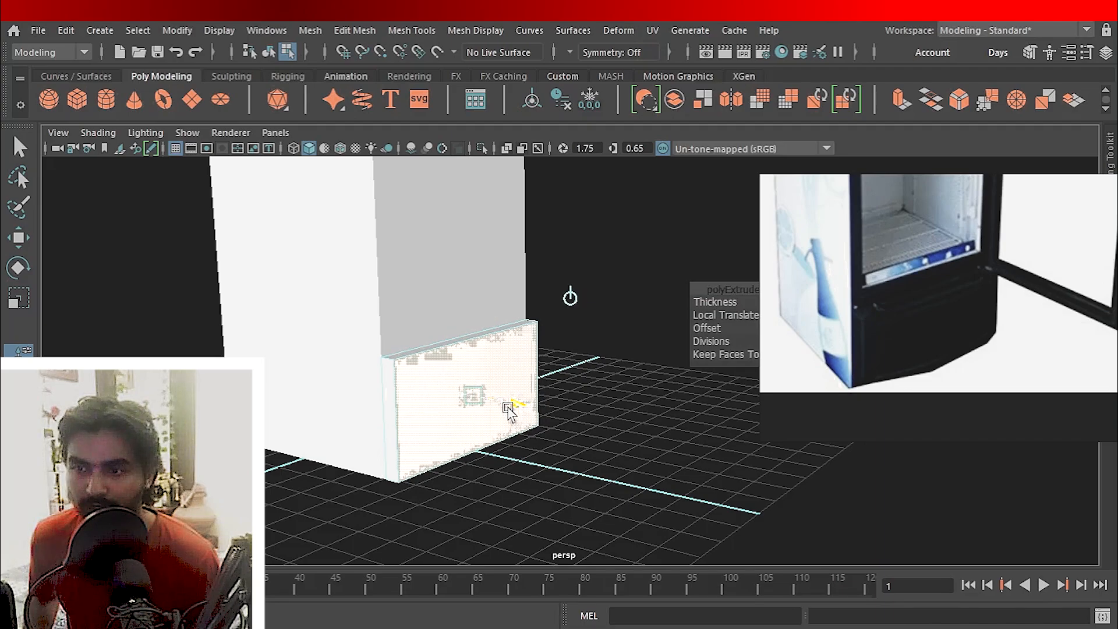
pyautogui.click(510, 408)
pyautogui.click(592, 389)
pyautogui.keyDown('alt'); pyautogui.moveTo(583, 413); pyautogui.dragTo(494, 212); pyautogui.keyUp('alt')
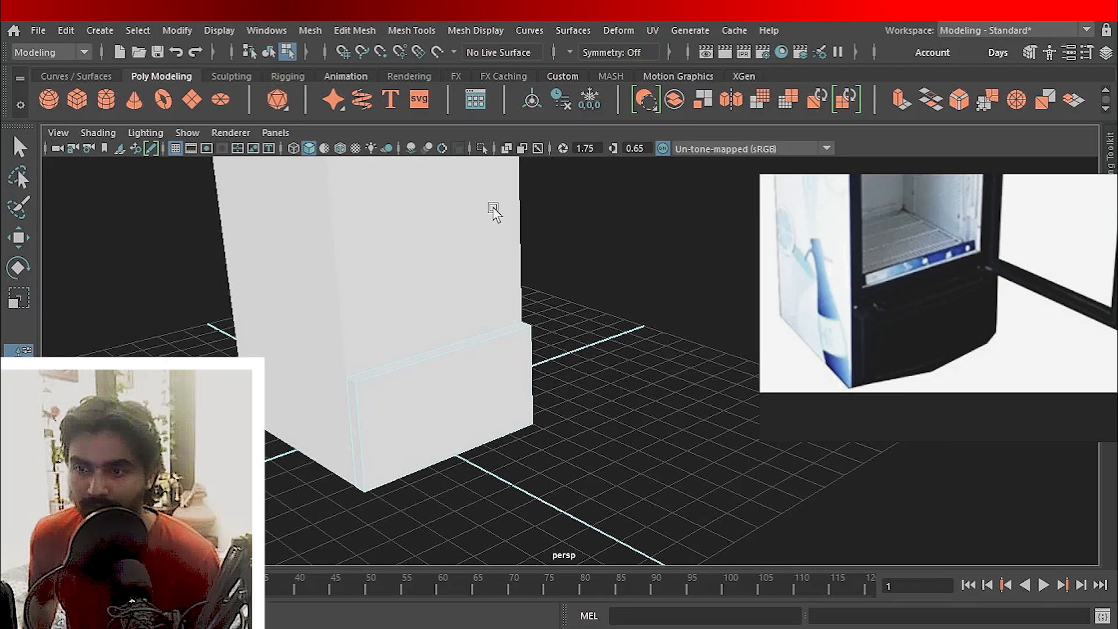
pyautogui.press('q')
pyautogui.moveTo(494, 212); pyautogui.dragTo(570, 212, button='right')
pyautogui.click(571, 212)
# Extrude the cabinet's front face between the header and base with an offset of 0.3 to form a frame border.
pyautogui.scroll(-5, 524, 262)
pyautogui.keyDown('alt'); pyautogui.moveTo(579, 294); pyautogui.dragTo(546, 371, button='middle'); pyautogui.keyUp('alt')
pyautogui.click(483, 346)
pyautogui.keyDown('alt'); pyautogui.moveTo(483, 346); pyautogui.dragTo(433, 323); pyautogui.keyUp('alt')
pyautogui.moveTo(432, 323)
pyautogui.keyDown('alt'); pyautogui.mouseDown(button='middle')
pyautogui.moveTo(438, 287)
pyautogui.moveTo(441, 324)
pyautogui.mouseUp(button='middle'); pyautogui.keyUp('alt')
pyautogui.keyDown('alt'); pyautogui.moveTo(440, 324); pyautogui.dragTo(414, 330); pyautogui.keyUp('alt')
pyautogui.moveTo(430, 271); pyautogui.dragTo(430, 289, button='right')
pyautogui.click(437, 324)
pyautogui.keyDown('alt'); pyautogui.moveTo(436, 326); pyautogui.dragTo(487, 362); pyautogui.keyUp('alt')
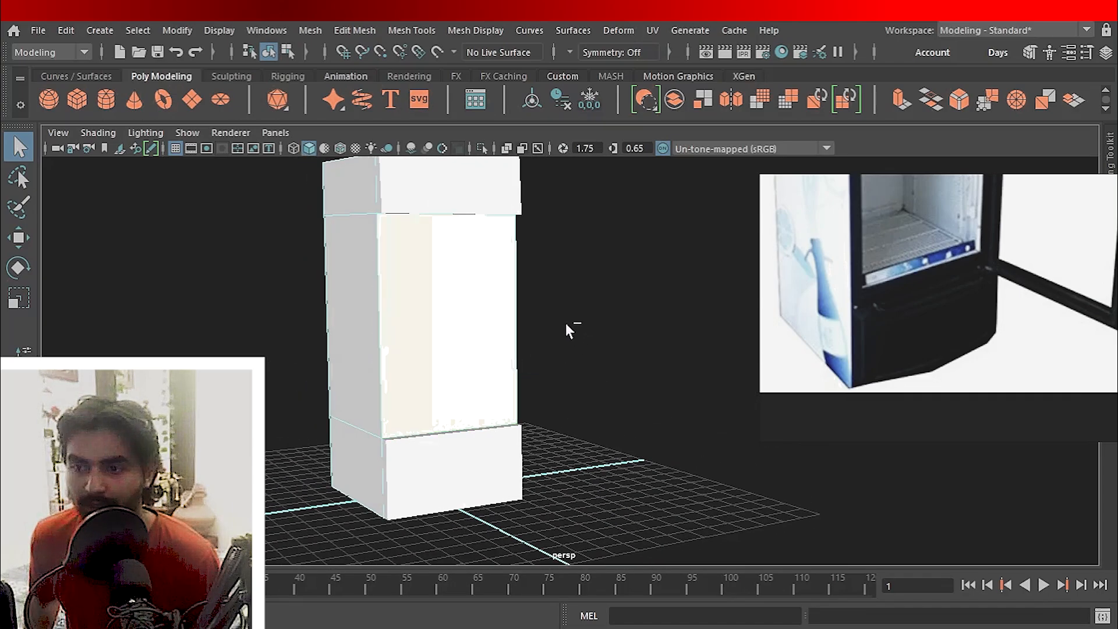
pyautogui.hotkey('ctrl', 'e')
pyautogui.moveTo(723, 281); pyautogui.dragTo(613, 266)
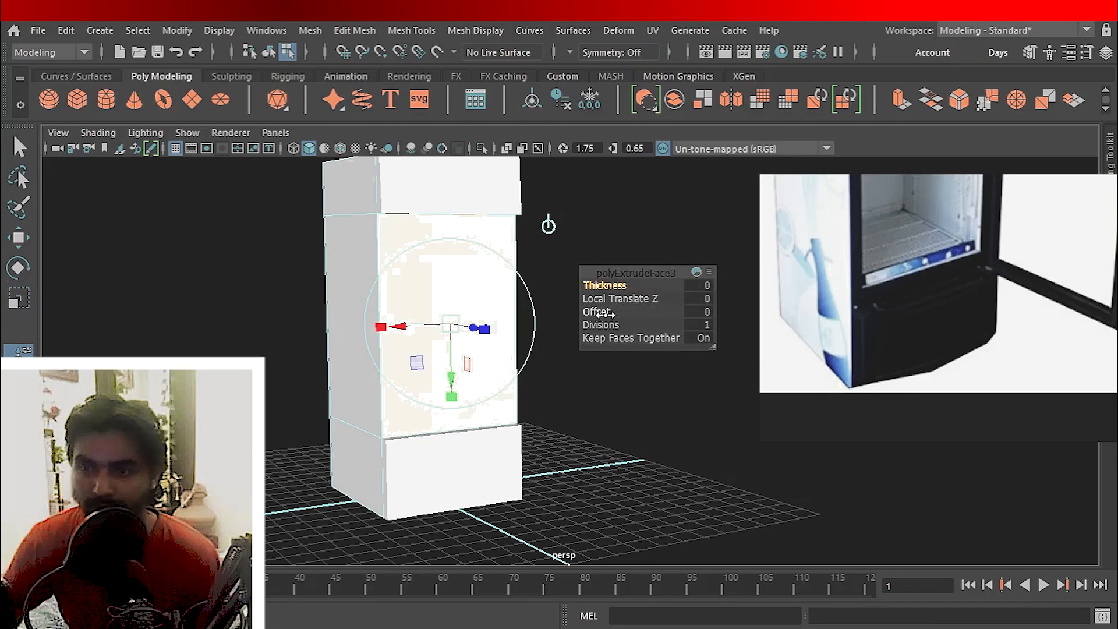
pyautogui.moveTo(608, 312); pyautogui.dragTo(600, 312)
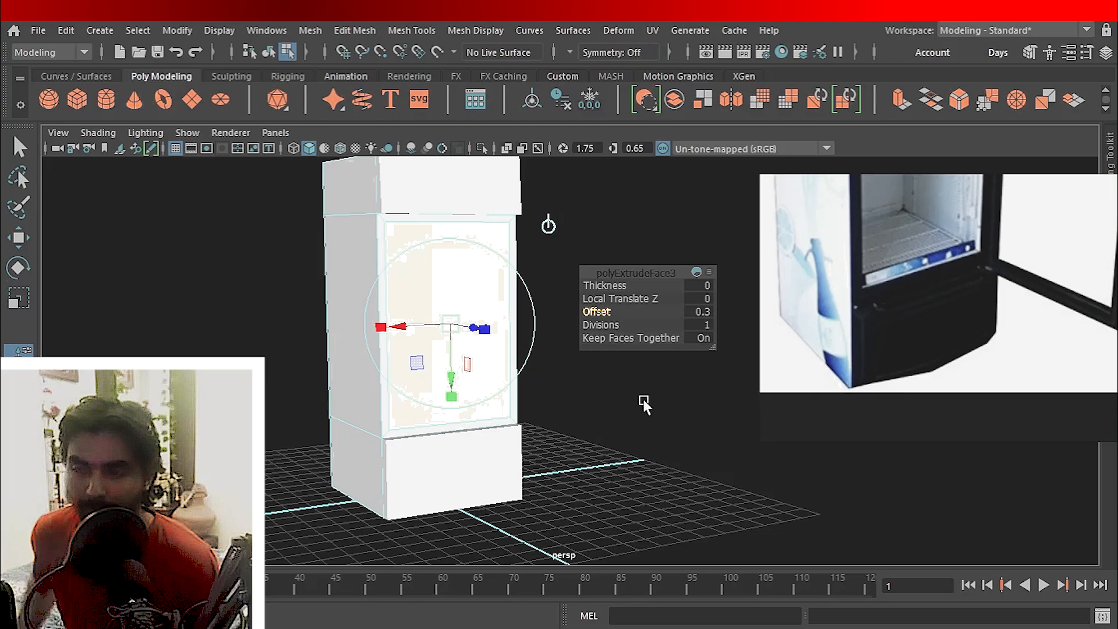
# Extrude the inset front face deep into the cabinet to hollow out the interior compartment.
pyautogui.hotkey('ctrl', 'e')
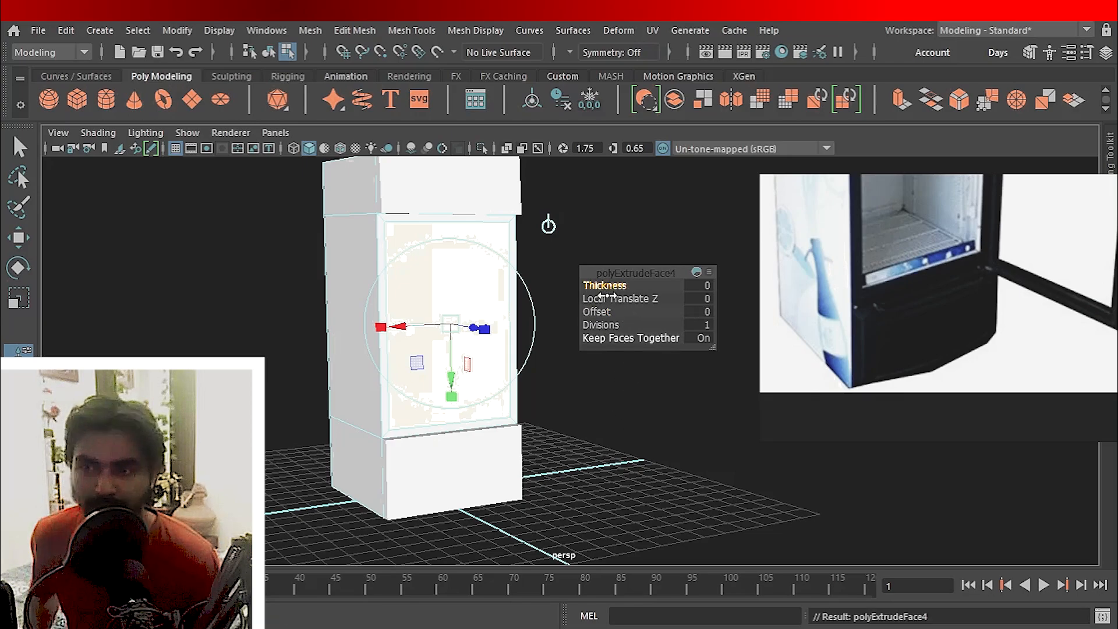
pyautogui.moveTo(605, 286); pyautogui.dragTo(569, 285)
pyautogui.click(561, 399)
pyautogui.keyDown('alt'); pyautogui.moveTo(561, 399); pyautogui.dragTo(574, 357); pyautogui.keyUp('alt')
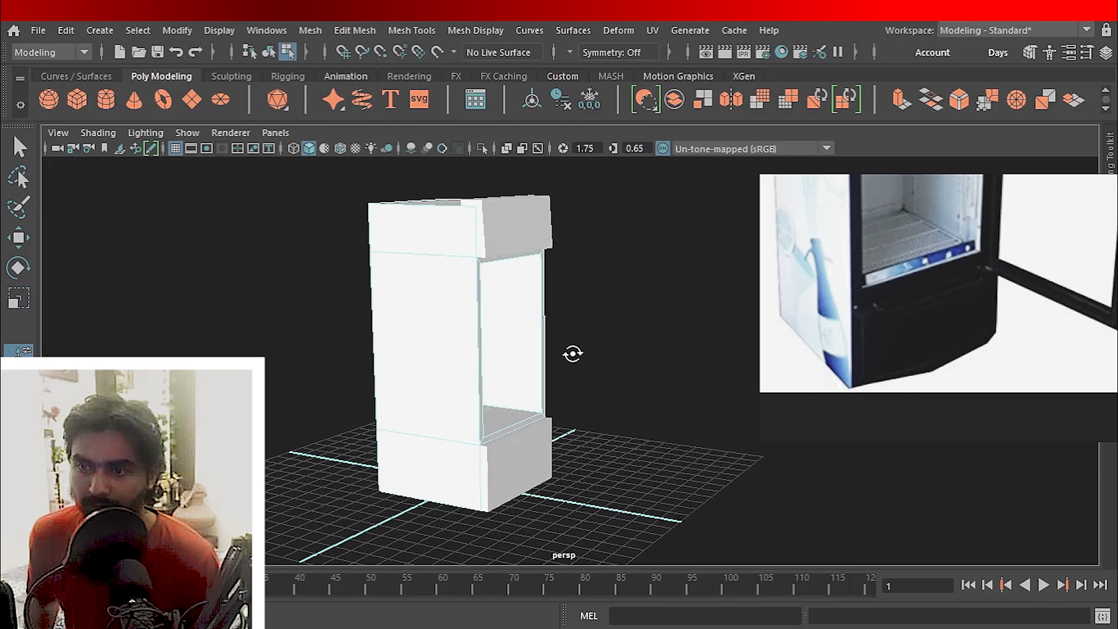
# Return the cabinet to object mode and set the viewport exposure to 1.94 and gamma to 0.45.
pyautogui.moveTo(537, 161); pyautogui.dragTo(577, 138, button='right')
pyautogui.keyDown('alt'); pyautogui.moveTo(588, 257); pyautogui.dragTo(617, 447); pyautogui.keyUp('alt')
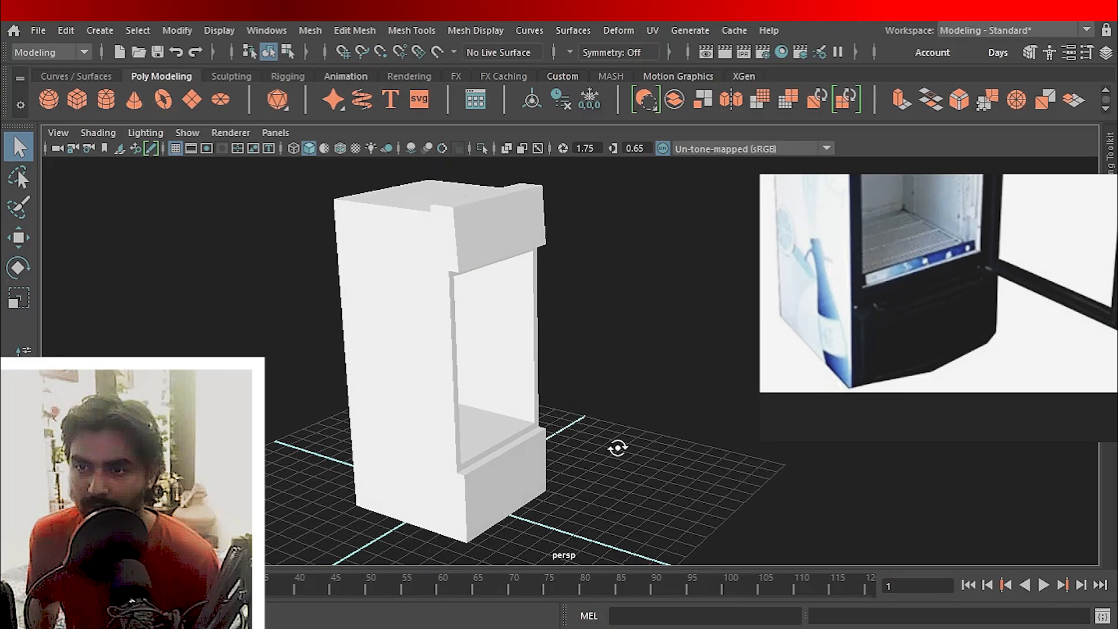
pyautogui.moveTo(587, 148)
pyautogui.keyDown('ctrl'); pyautogui.mouseDown()
pyautogui.moveTo(567, 148)
pyautogui.moveTo(640, 147)
pyautogui.moveTo(606, 146)
pyautogui.moveTo(659, 161)
pyautogui.mouseUp(); pyautogui.keyUp('ctrl')
pyautogui.moveTo(583, 148)
pyautogui.keyDown('ctrl'); pyautogui.mouseDown()
pyautogui.moveTo(482, 145)
pyautogui.moveTo(611, 149)
pyautogui.mouseUp(); pyautogui.keyUp('ctrl')
# Try the ACES 1.0 SDR-video, Unity neutral tone-map, Log and Raw view transforms, ending back on Un-tone-mapped.
pyautogui.click(686, 149)
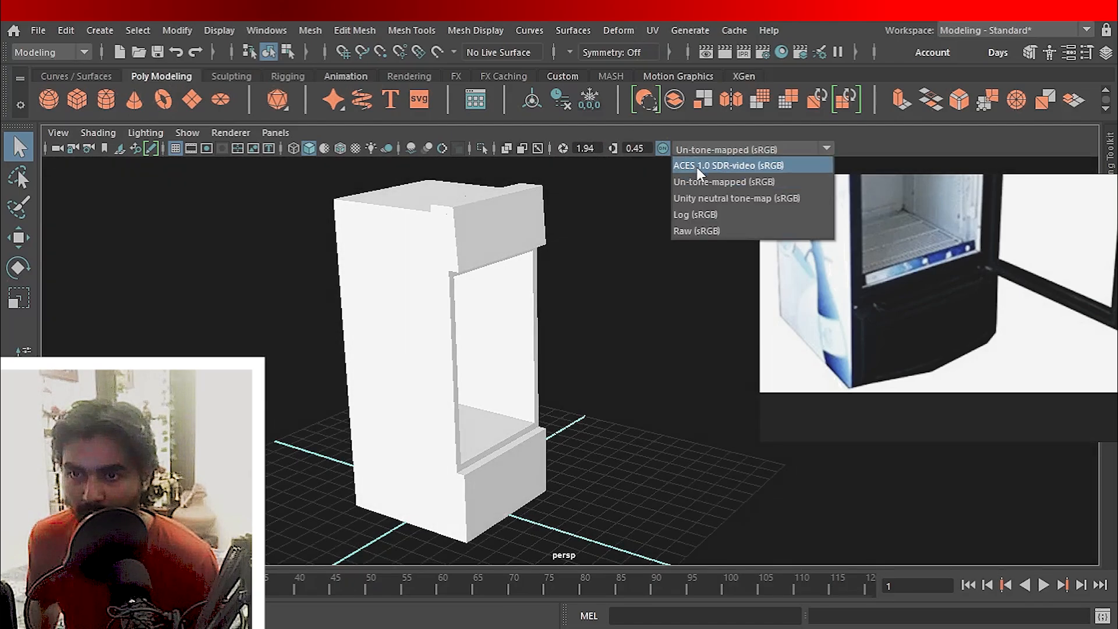
pyautogui.click(697, 167)
pyautogui.click(694, 147)
pyautogui.click(697, 194)
pyautogui.click(693, 147)
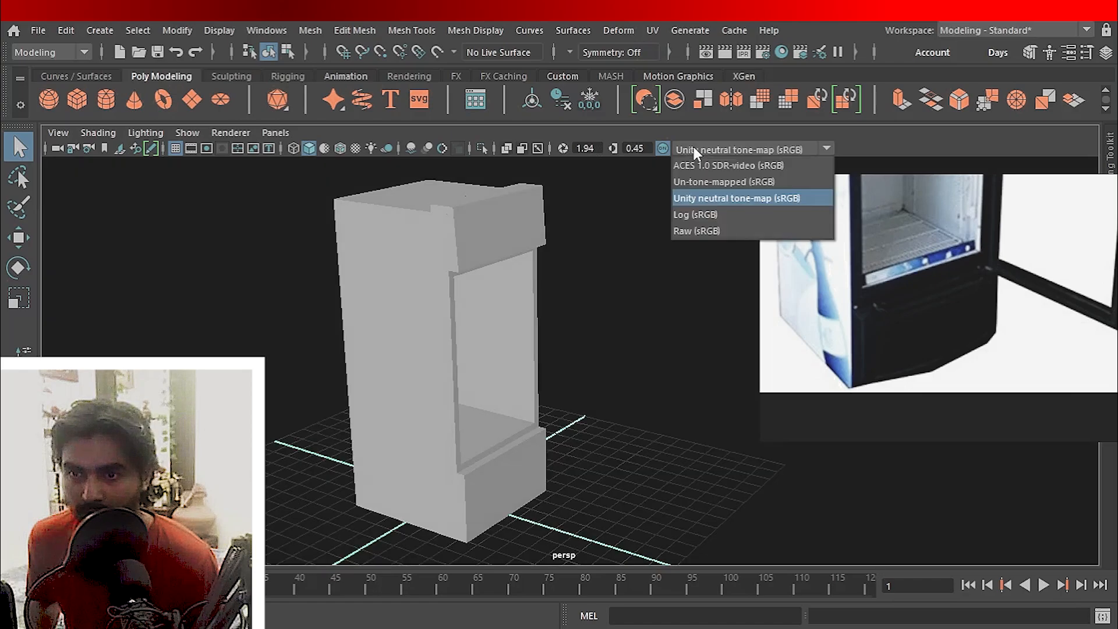
pyautogui.click(699, 213)
pyautogui.click(696, 149)
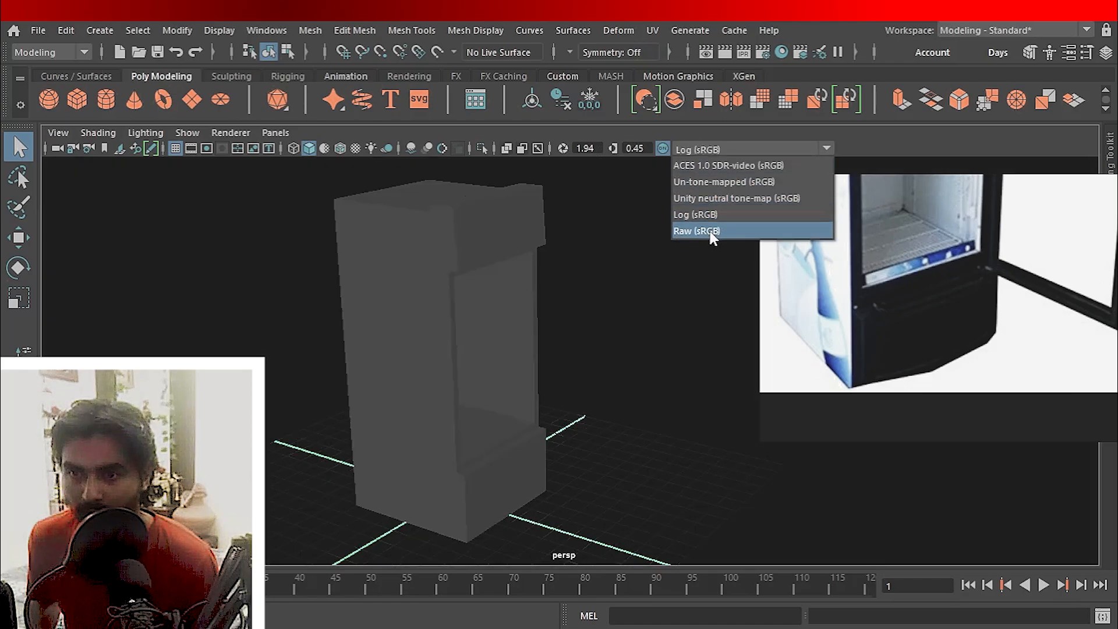
pyautogui.click(704, 231)
pyautogui.keyDown('alt'); pyautogui.moveTo(624, 349); pyautogui.dragTo(619, 216); pyautogui.keyUp('alt')
pyautogui.click(697, 149)
pyautogui.click(708, 172)
pyautogui.click(693, 149)
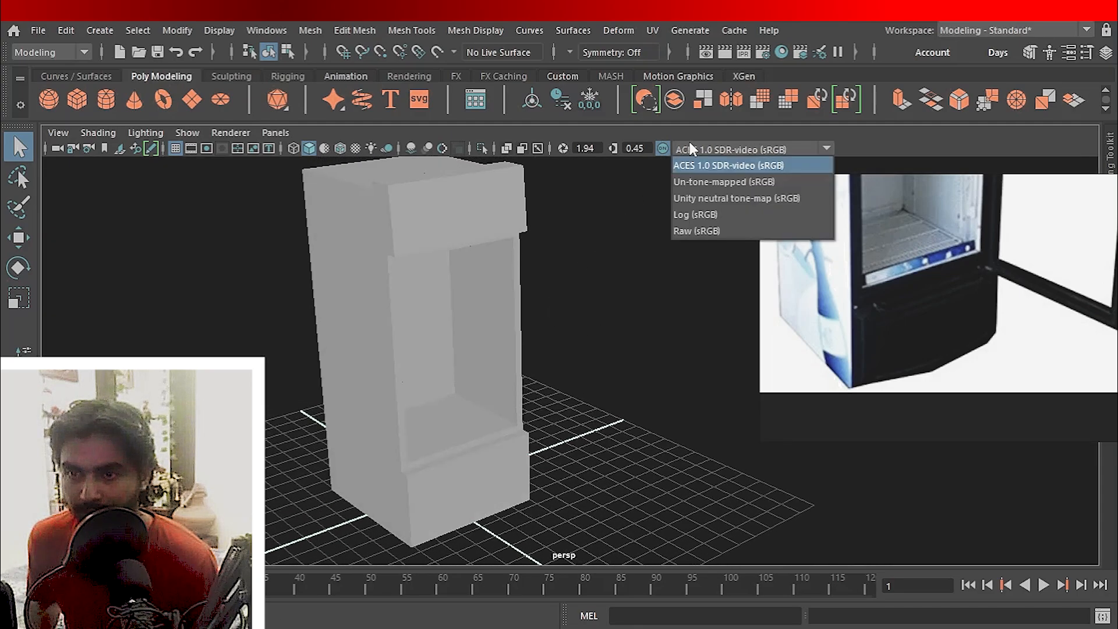
pyautogui.click(702, 176)
# Examine the hollowed cabinet from several angles and compare it with the reference refrigerator's base, shelves and door.
pyautogui.keyDown('alt'); pyautogui.moveTo(612, 227); pyautogui.dragTo(582, 309, button='right'); pyautogui.keyUp('alt')
pyautogui.click(498, 285)
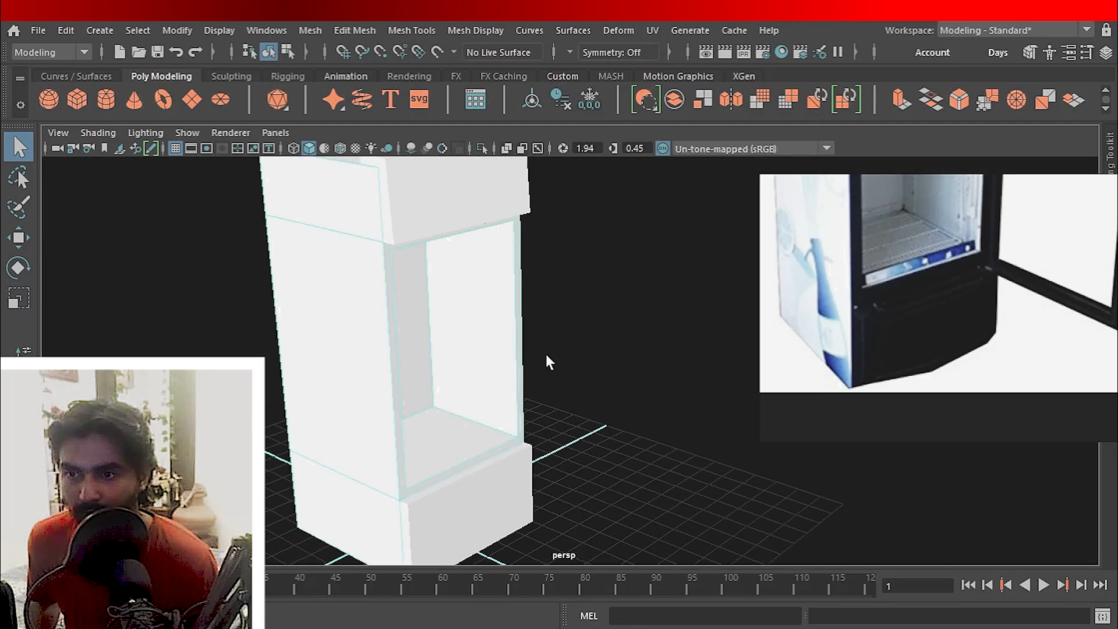
pyautogui.keyDown('alt'); pyautogui.moveTo(546, 354); pyautogui.dragTo(522, 296, button='right'); pyautogui.keyUp('alt')
pyautogui.keyDown('alt'); pyautogui.moveTo(522, 296); pyautogui.dragTo(541, 381); pyautogui.keyUp('alt')
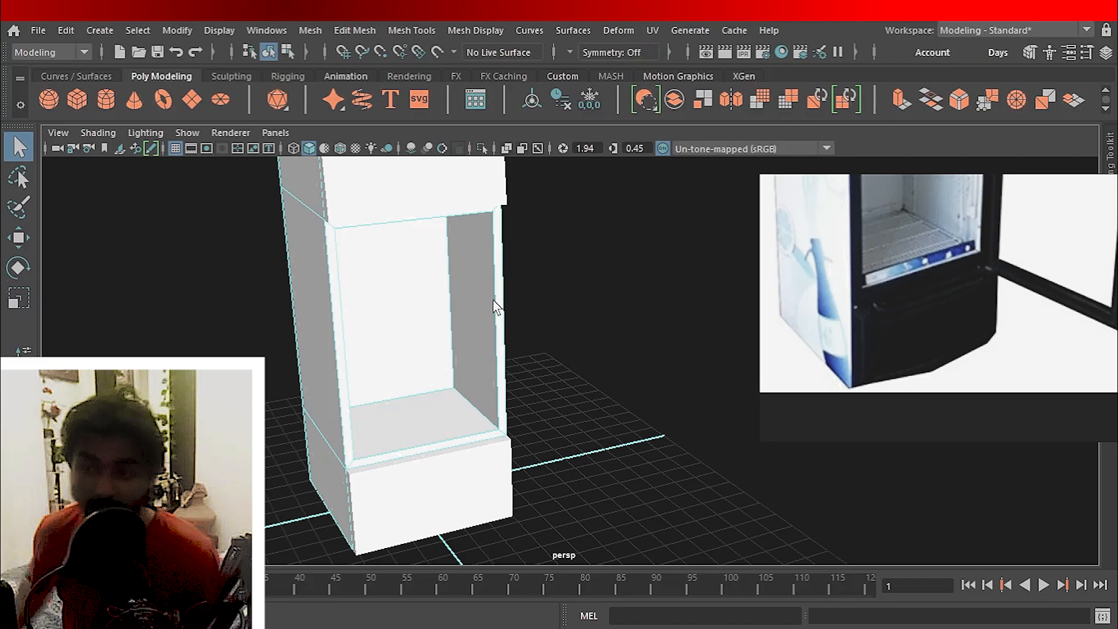
pyautogui.keyDown('alt'); pyautogui.moveTo(495, 354); pyautogui.dragTo(533, 330); pyautogui.keyUp('alt')
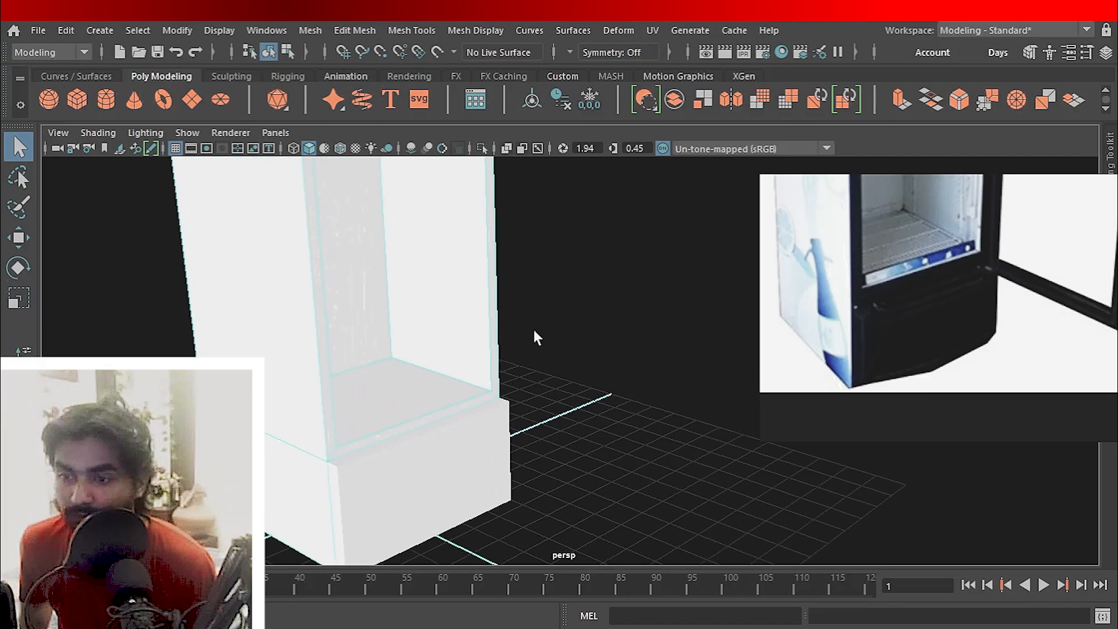
pyautogui.keyDown('alt'); pyautogui.moveTo(502, 303); pyautogui.dragTo(517, 342, button='middle'); pyautogui.keyUp('alt')
pyautogui.keyDown('alt'); pyautogui.moveTo(518, 342); pyautogui.dragTo(495, 329, button='right'); pyautogui.keyUp('alt')
pyautogui.scroll(-6, 985, 304)
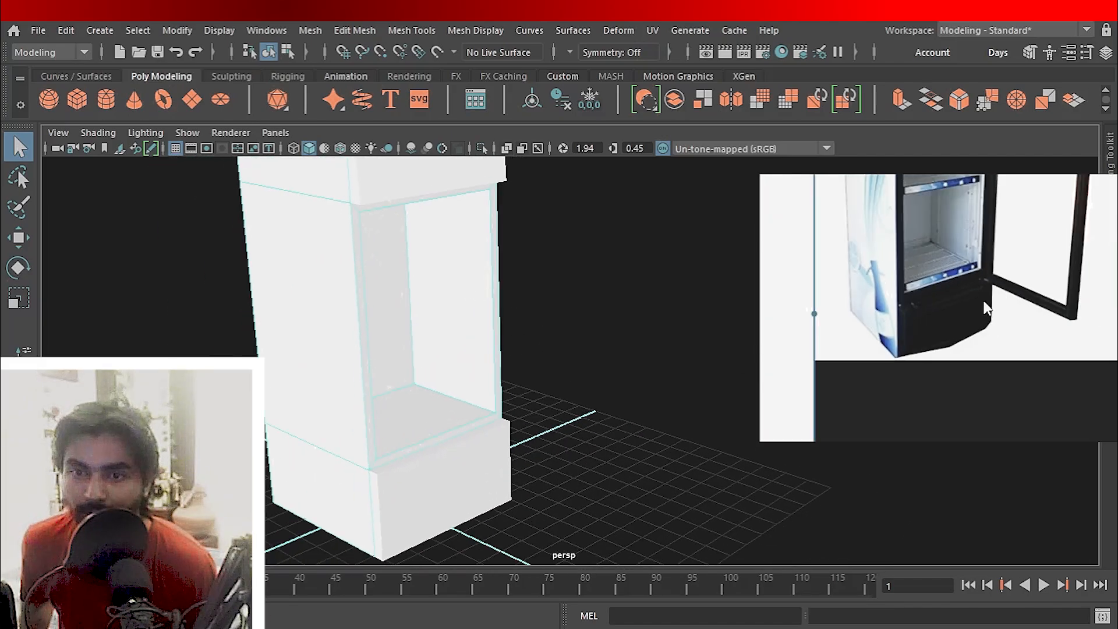
pyautogui.scroll(3, 983, 246)
pyautogui.scroll(-4, 900, 283)
pyautogui.scroll(4, 966, 260)
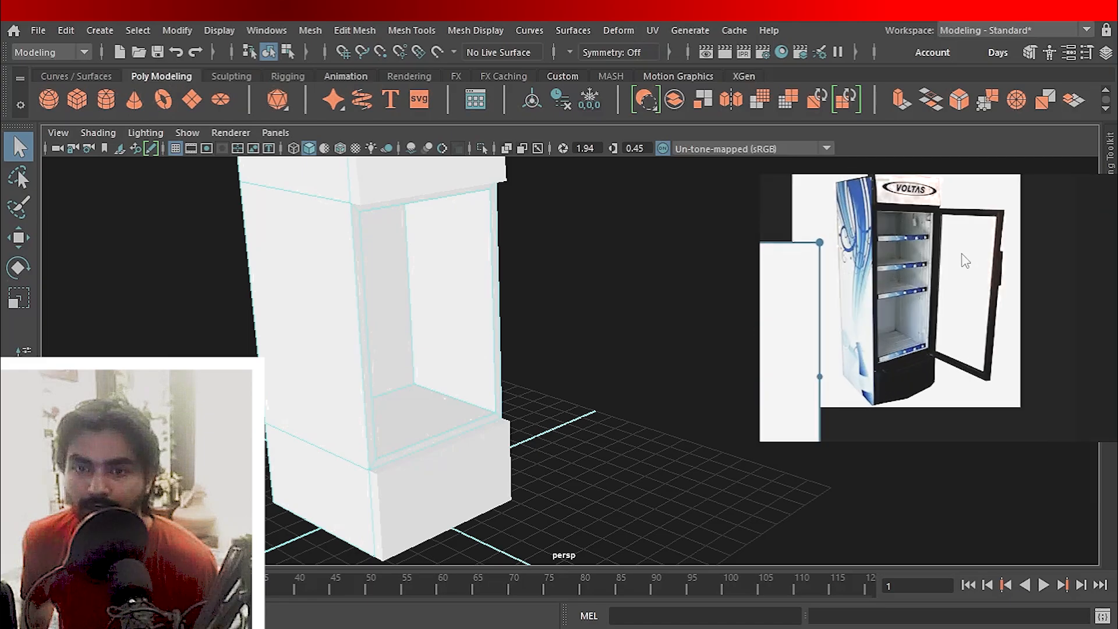
pyautogui.keyDown('alt'); pyautogui.moveTo(484, 399); pyautogui.dragTo(494, 343, button='middle'); pyautogui.keyUp('alt')
pyautogui.keyDown('alt'); pyautogui.moveTo(425, 402); pyautogui.dragTo(456, 382, button='right'); pyautogui.keyUp('alt')
pyautogui.keyDown('alt'); pyautogui.moveTo(390, 469); pyautogui.dragTo(428, 434, button='right'); pyautogui.keyUp('alt')
pyautogui.keyDown('alt'); pyautogui.moveTo(428, 434); pyautogui.dragTo(481, 384, button='middle'); pyautogui.keyUp('alt')
pyautogui.keyDown('alt'); pyautogui.moveTo(483, 389); pyautogui.dragTo(446, 207, button='right'); pyautogui.keyUp('alt')
pyautogui.click(418, 360)
pyautogui.click(415, 354)
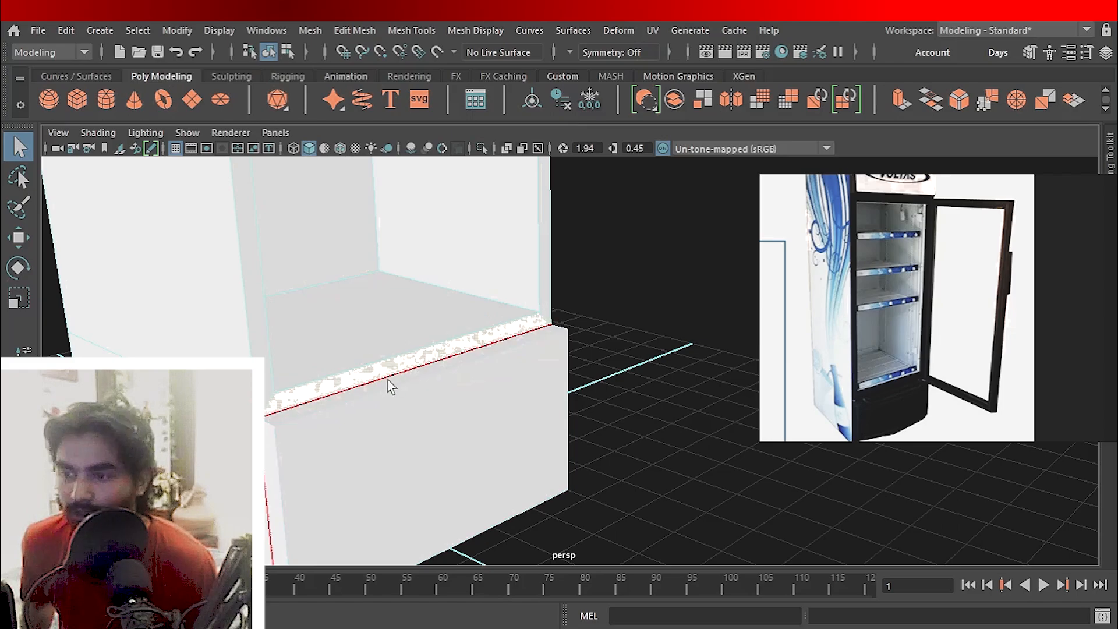
pyautogui.moveTo(527, 185); pyautogui.dragTo(589, 138, button='right')
# Extract the base panel's narrow top face as a separate object and select it in object mode.
pyautogui.click(545, 364)
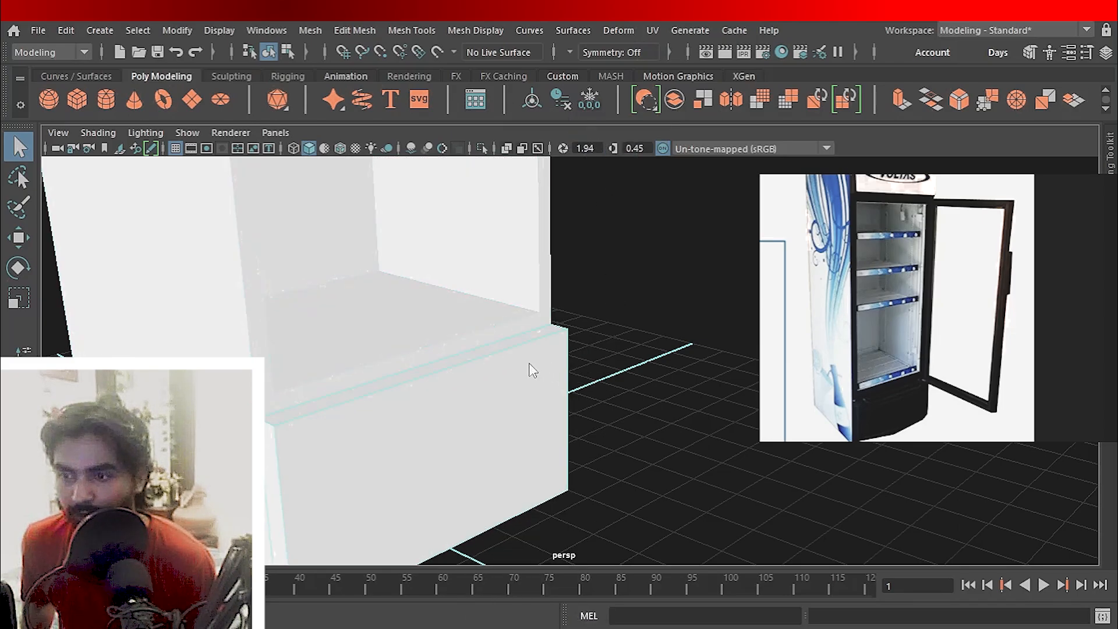
pyautogui.moveTo(528, 362); pyautogui.dragTo(557, 202, button='right')
pyautogui.click(465, 354)
pyautogui.keyDown('alt'); pyautogui.moveTo(501, 377); pyautogui.dragTo(478, 343, button='right'); pyautogui.keyUp('alt')
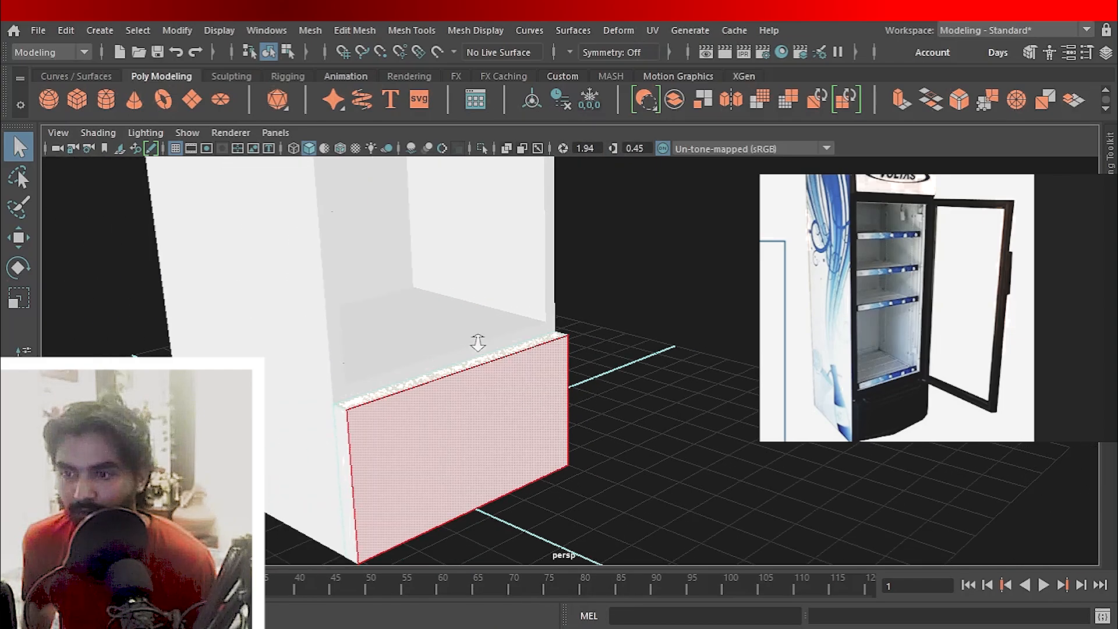
pyautogui.keyDown('alt'); pyautogui.moveTo(478, 342); pyautogui.dragTo(536, 419); pyautogui.keyUp('alt')
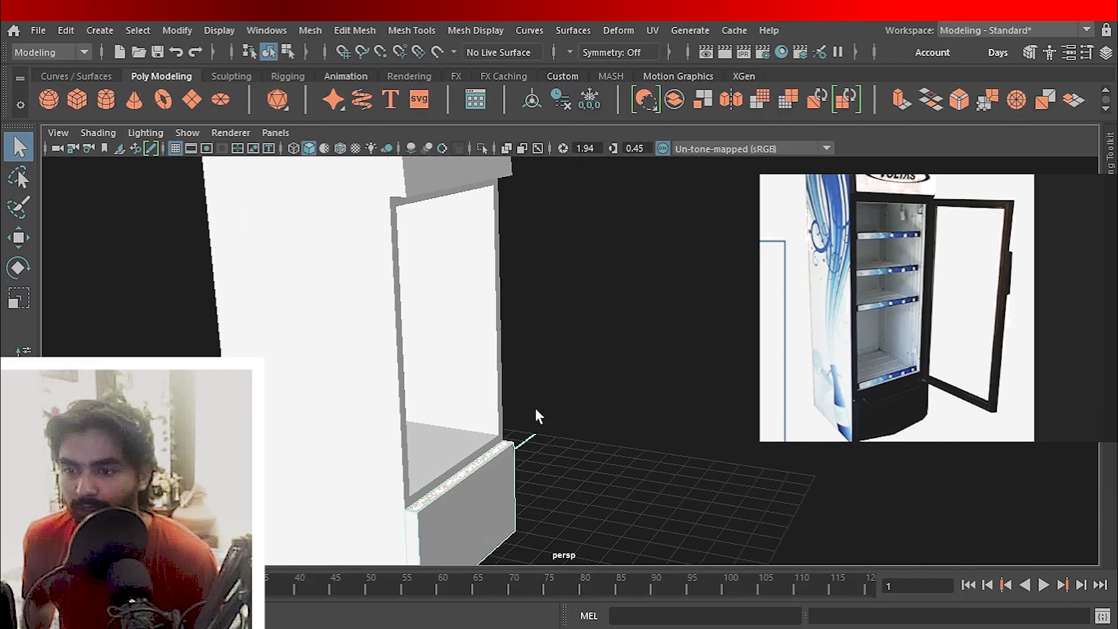
pyautogui.click(1013, 97)
pyautogui.moveTo(539, 260); pyautogui.dragTo(611, 141, button='right')
pyautogui.press('q')
pyautogui.click(561, 229)
pyautogui.click(490, 452)
# Extrude the extracted strip's face up to the header to form a door block, and return to object mode.
pyautogui.keyDown('alt'); pyautogui.moveTo(513, 495); pyautogui.dragTo(556, 389, button='middle'); pyautogui.keyUp('alt')
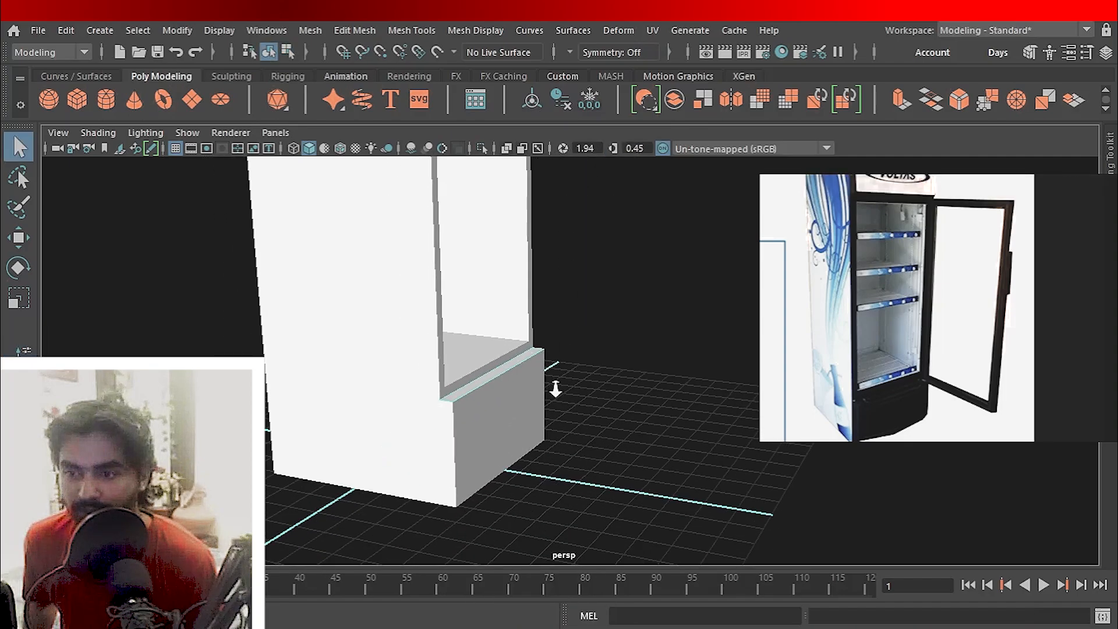
pyautogui.scroll(2, 555, 389)
pyautogui.moveTo(599, 161); pyautogui.dragTo(598, 218, button='right')
pyautogui.keyDown('alt'); pyautogui.moveTo(587, 297); pyautogui.dragTo(544, 403, button='middle'); pyautogui.keyUp('alt')
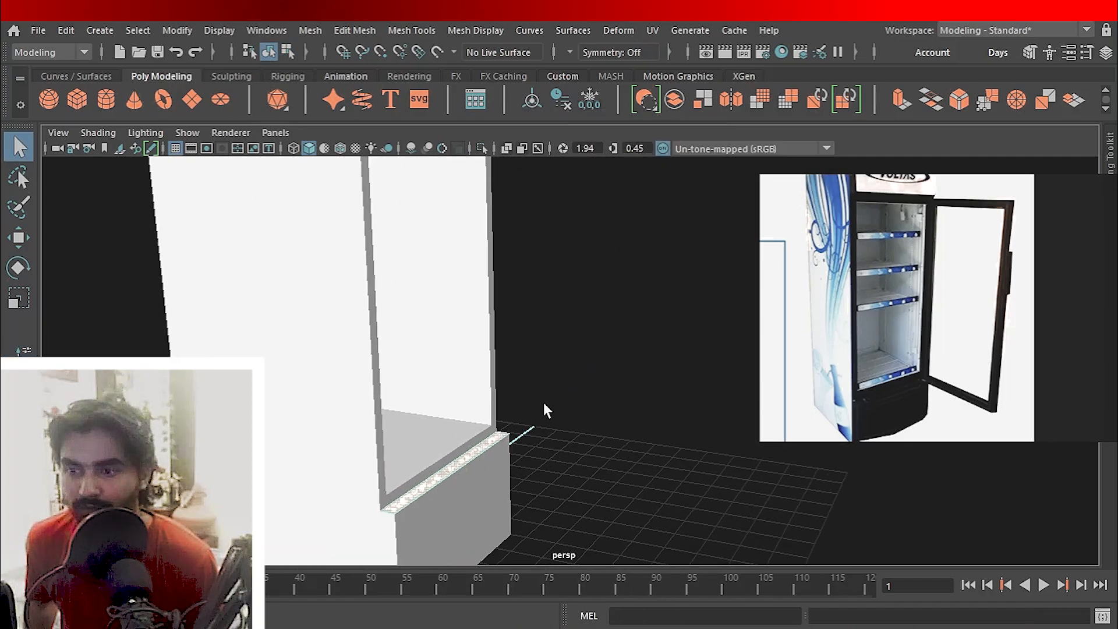
pyautogui.hotkey('ctrl', 'e')
pyautogui.scroll(-3, 522, 362)
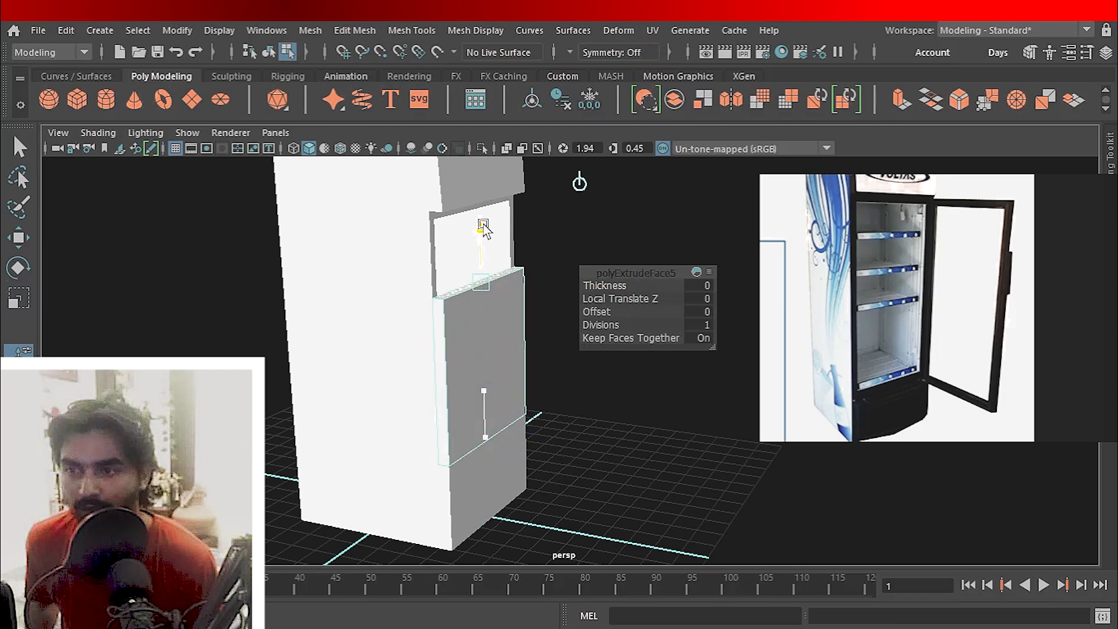
pyautogui.moveTo(484, 229); pyautogui.dragTo(466, 149)
pyautogui.keyDown('alt'); pyautogui.moveTo(621, 228); pyautogui.dragTo(529, 370); pyautogui.keyUp('alt')
pyautogui.press('q')
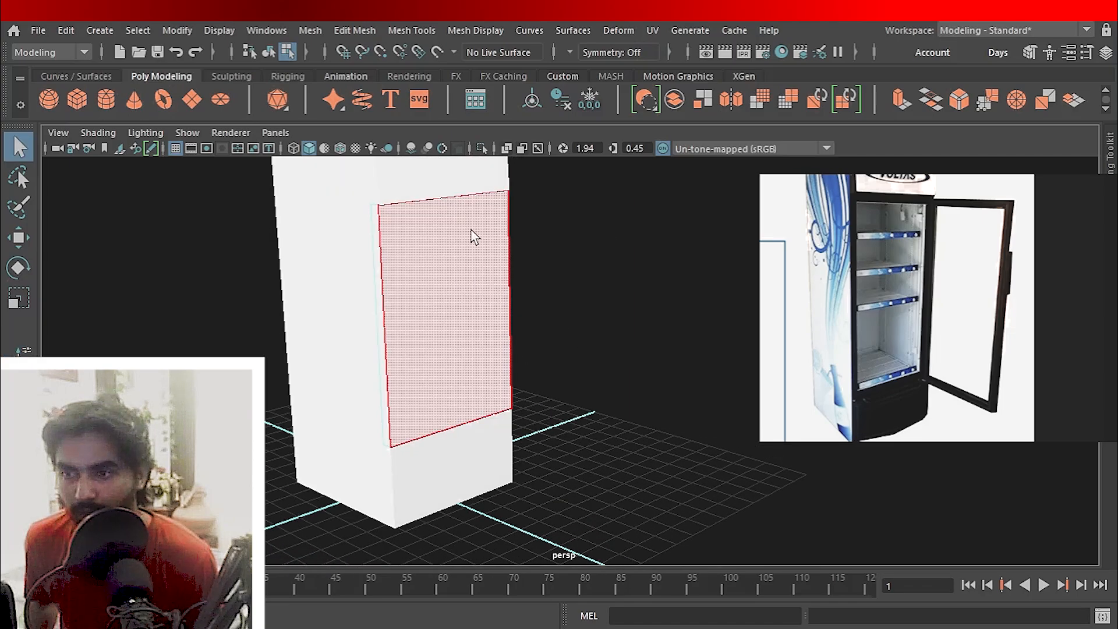
pyautogui.moveTo(472, 161); pyautogui.dragTo(535, 138, button='right')
# Isolate the door block in the viewport and switch it to face selection.
pyautogui.keyDown('alt'); pyautogui.moveTo(554, 350); pyautogui.dragTo(455, 314); pyautogui.keyUp('alt')
pyautogui.scroll(5, 456, 314)
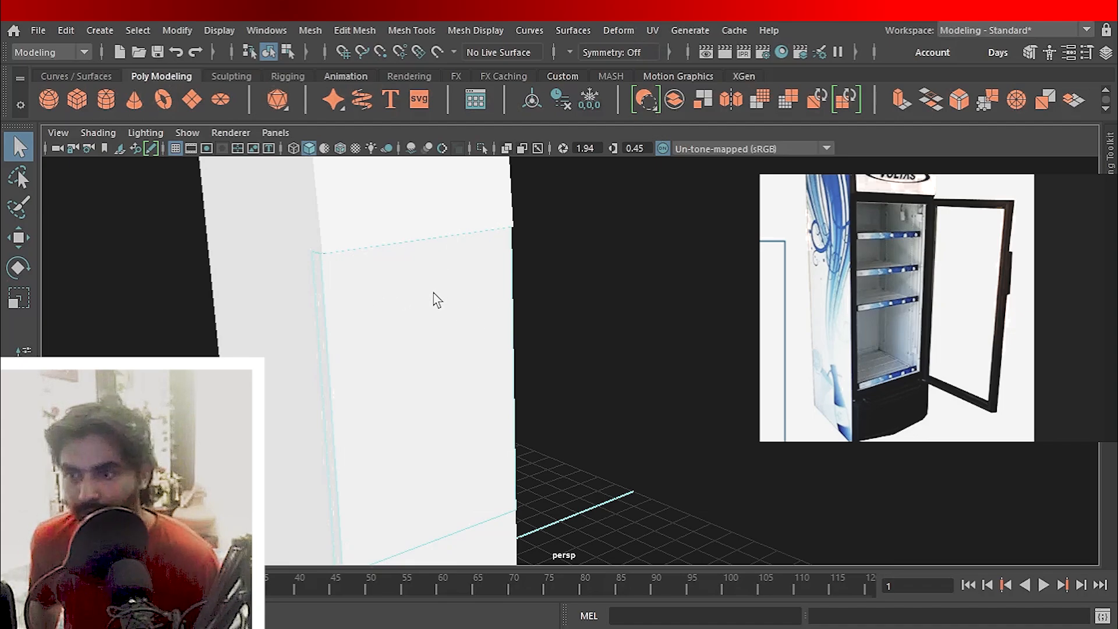
pyautogui.keyDown('alt'); pyautogui.moveTo(525, 318); pyautogui.dragTo(541, 292); pyautogui.keyUp('alt')
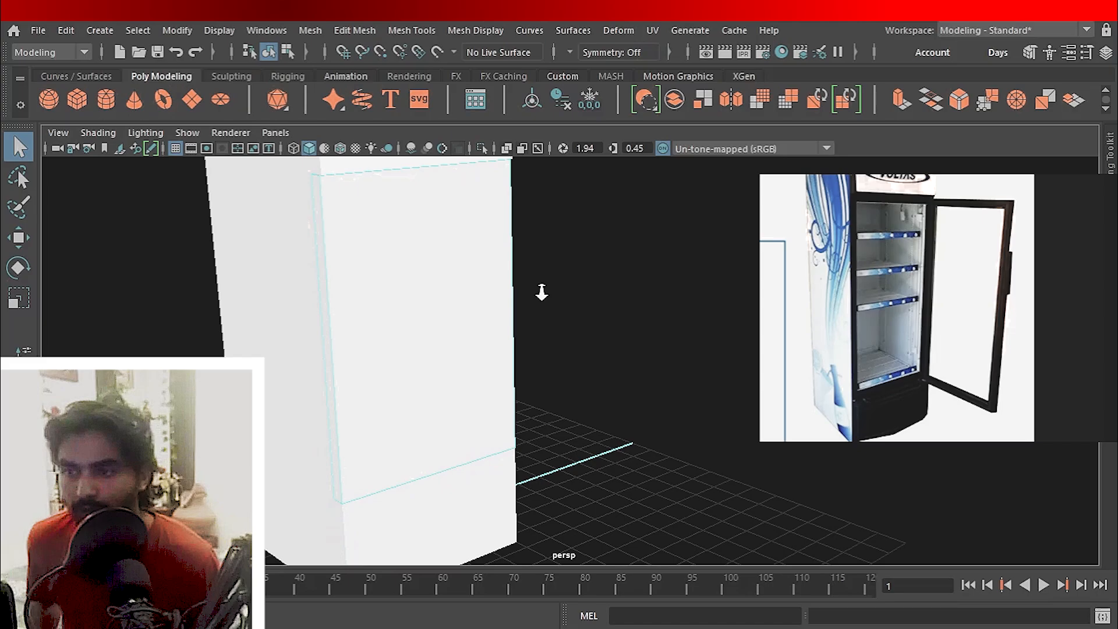
pyautogui.keyDown('alt'); pyautogui.moveTo(541, 291); pyautogui.dragTo(538, 266, button='right'); pyautogui.keyUp('alt')
pyautogui.moveTo(538, 266)
pyautogui.keyDown('alt'); pyautogui.mouseDown()
pyautogui.moveTo(564, 264)
pyautogui.moveTo(538, 264)
pyautogui.mouseUp(); pyautogui.keyUp('alt')
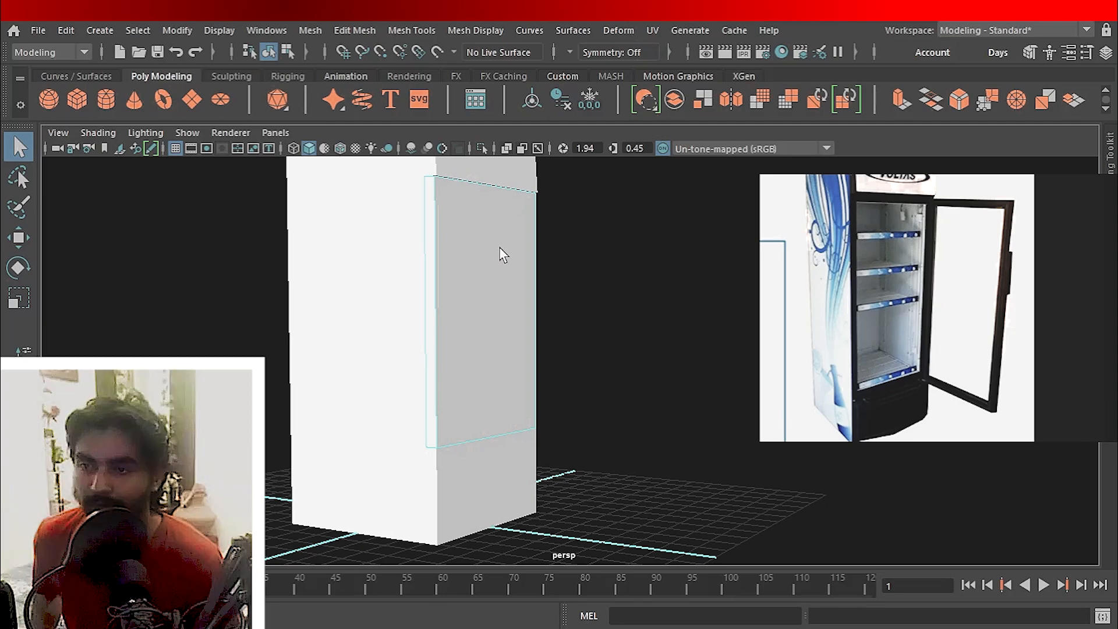
pyautogui.hotkey('ctrl', '1')
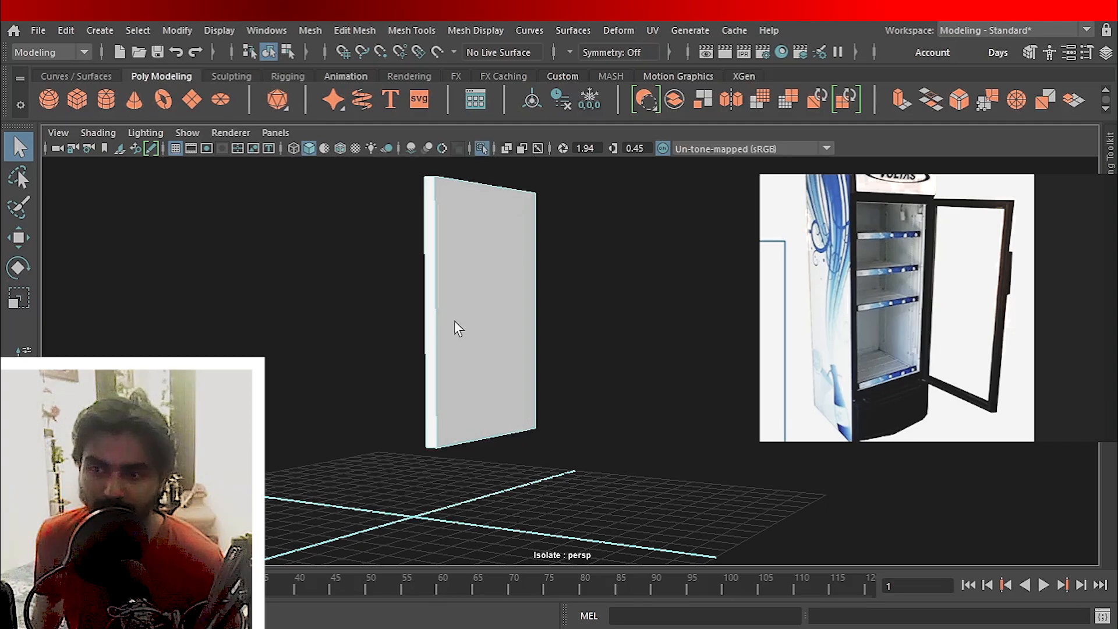
pyautogui.keyDown('alt'); pyautogui.moveTo(474, 321); pyautogui.dragTo(535, 294); pyautogui.keyUp('alt')
pyautogui.moveTo(536, 291); pyautogui.dragTo(545, 238, button='right')
pyautogui.click(542, 254)
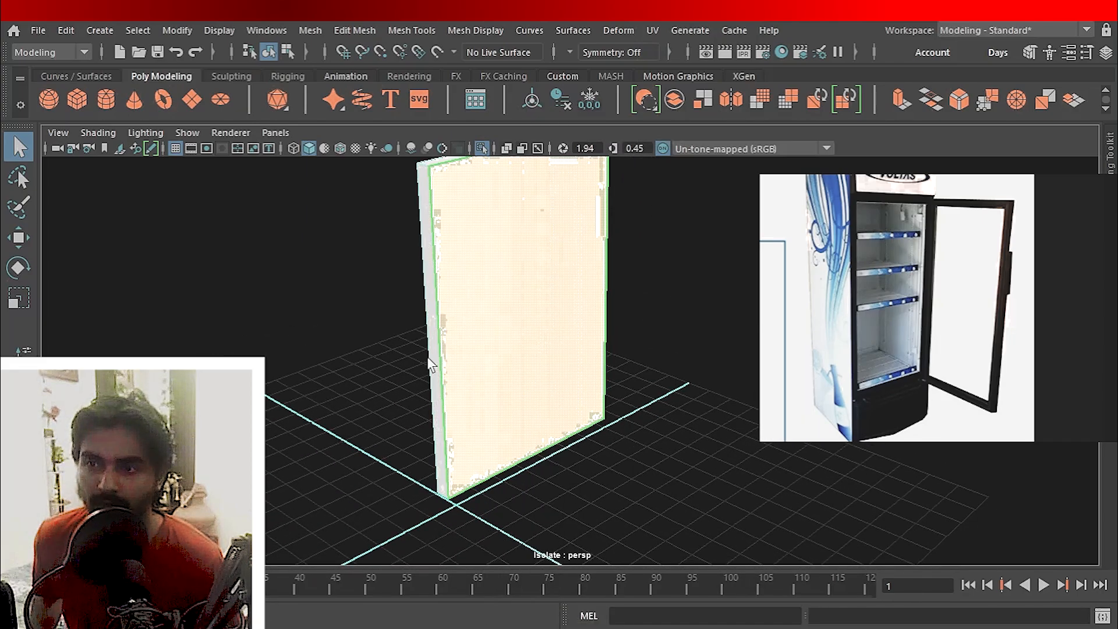
pyautogui.keyDown('alt'); pyautogui.moveTo(428, 357); pyautogui.dragTo(589, 382); pyautogui.keyUp('alt')
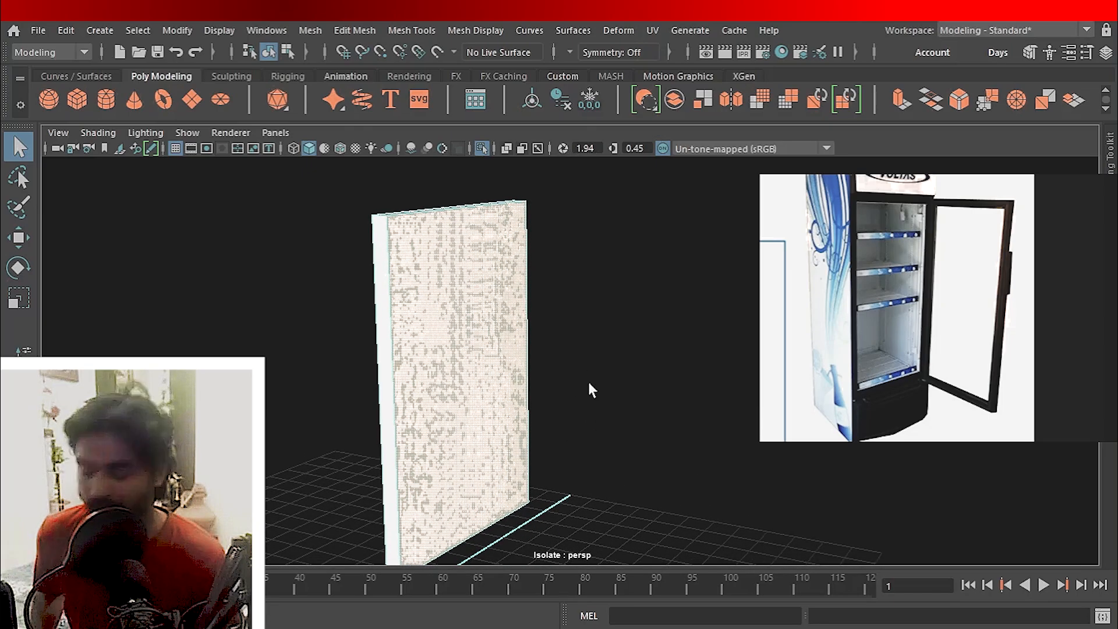
pyautogui.hotkey('ctrl', 'e')
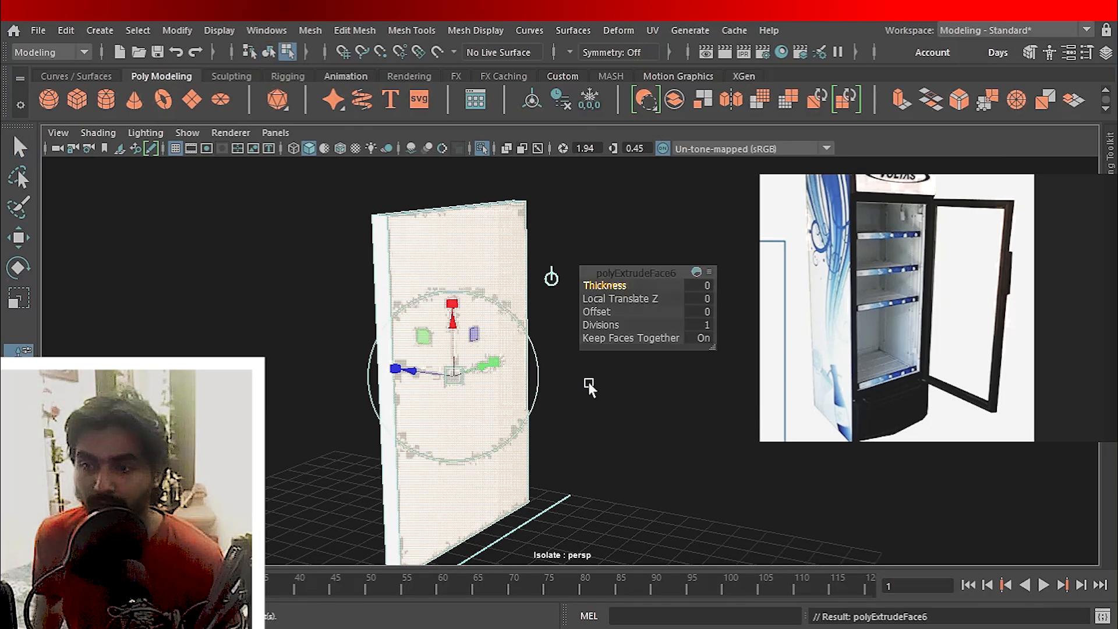
pyautogui.moveTo(598, 327); pyautogui.dragTo(602, 326)
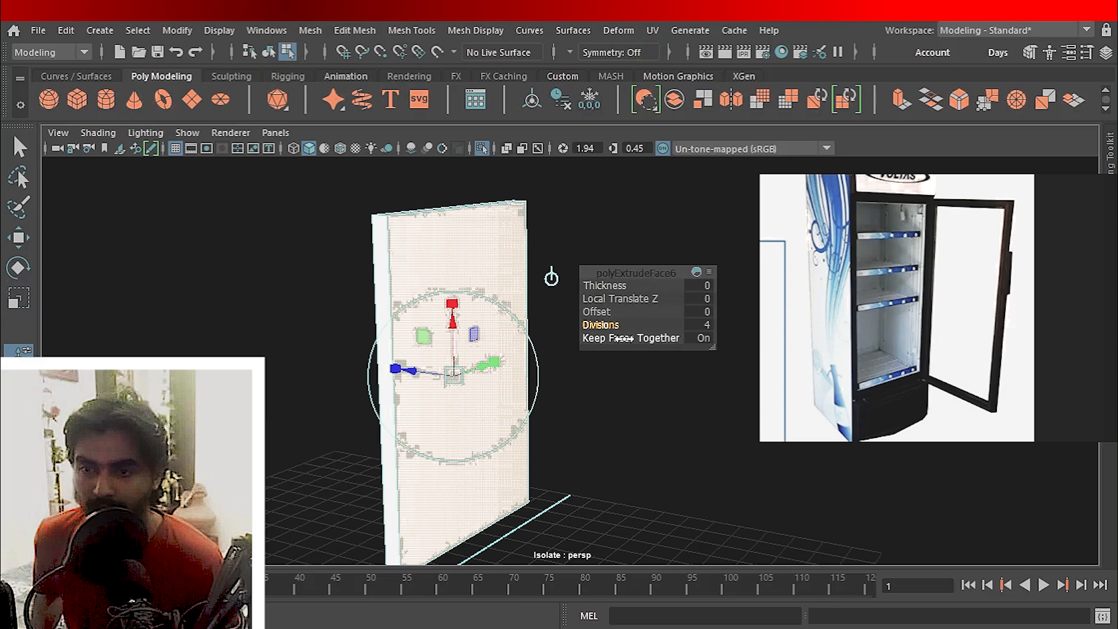
pyautogui.hotkey('ctrl', 'z')
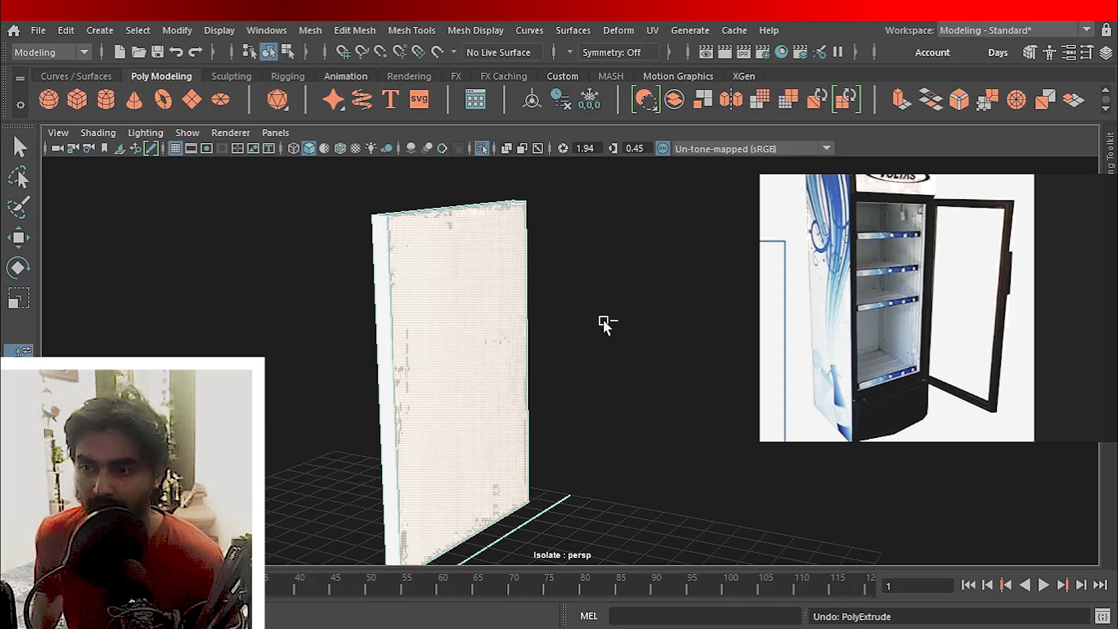
pyautogui.hotkey('ctrl', 'z')
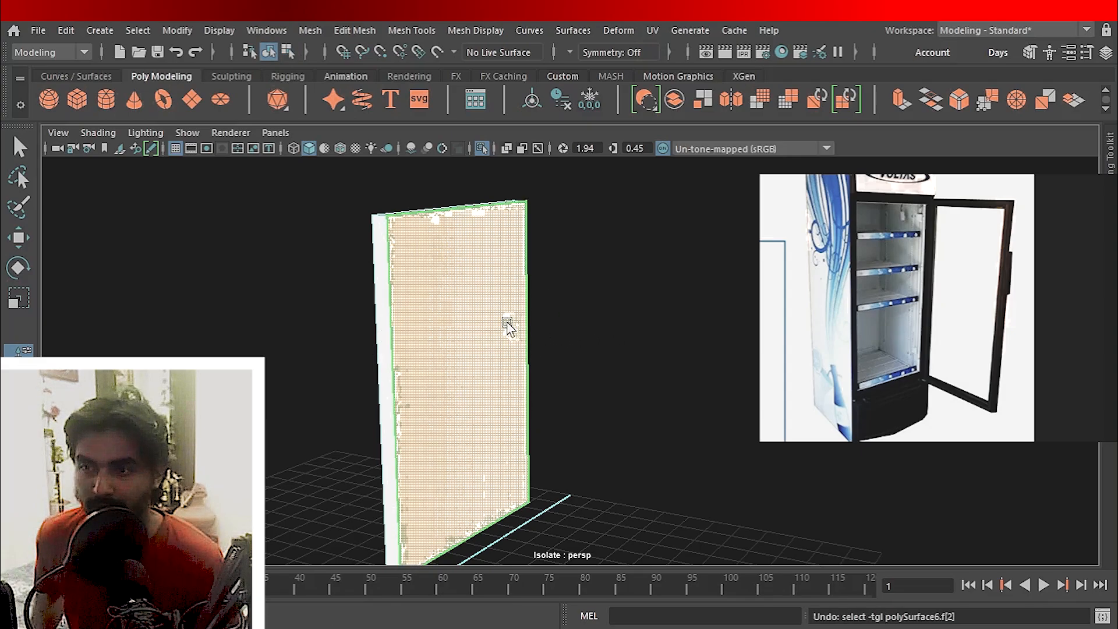
# Extrude the door block's large face with an offset of 0.4 to form a frame border, and return to object mode.
pyautogui.keyDown('alt'); pyautogui.moveTo(507, 322); pyautogui.dragTo(694, 364); pyautogui.keyUp('alt')
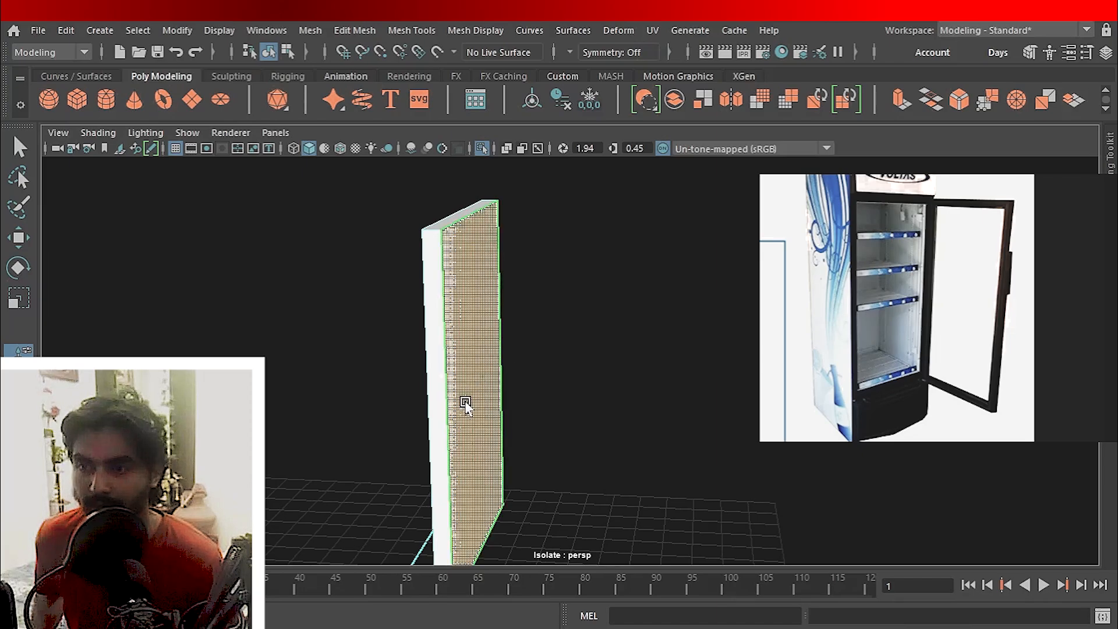
pyautogui.keyDown('alt'); pyautogui.moveTo(464, 404); pyautogui.dragTo(474, 425); pyautogui.keyUp('alt')
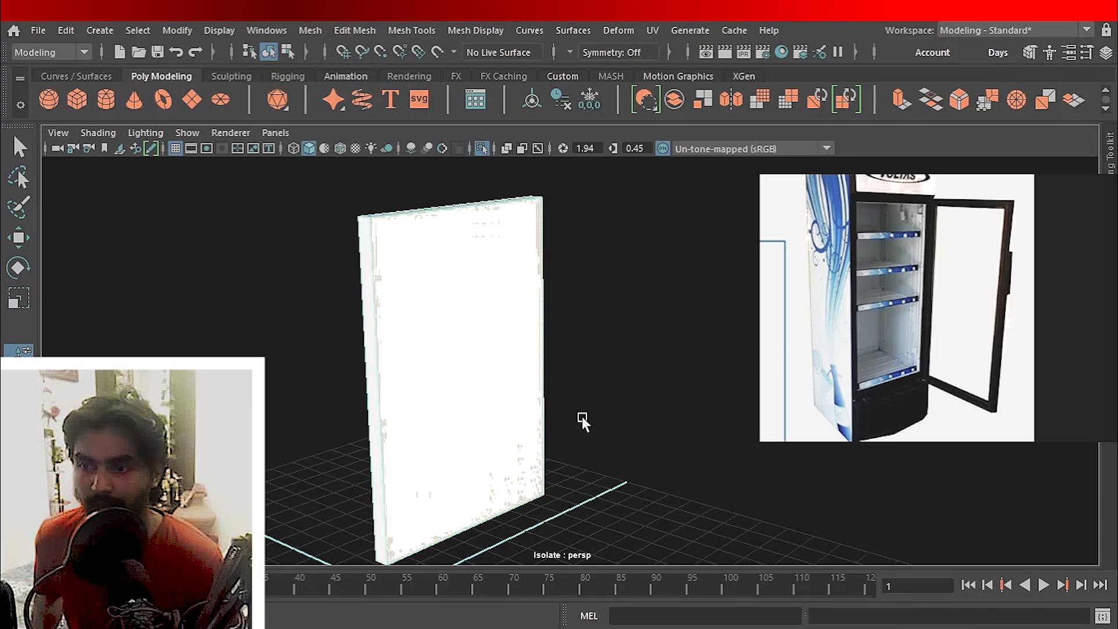
pyautogui.hotkey('ctrl', 'e')
pyautogui.moveTo(597, 311); pyautogui.dragTo(604, 316)
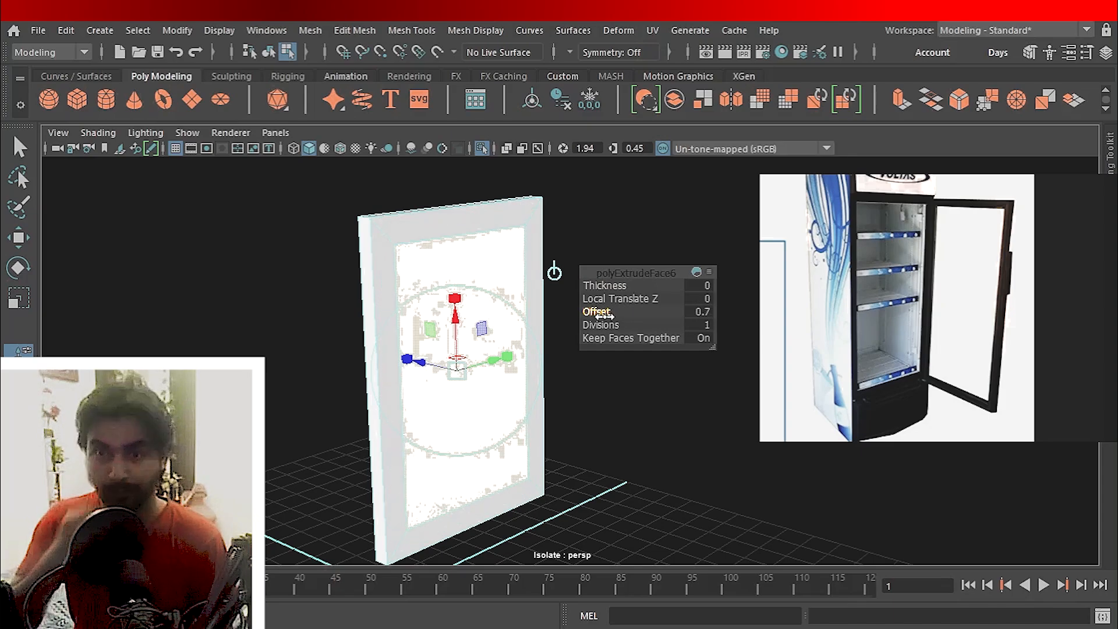
pyautogui.moveTo(604, 315); pyautogui.dragTo(602, 315)
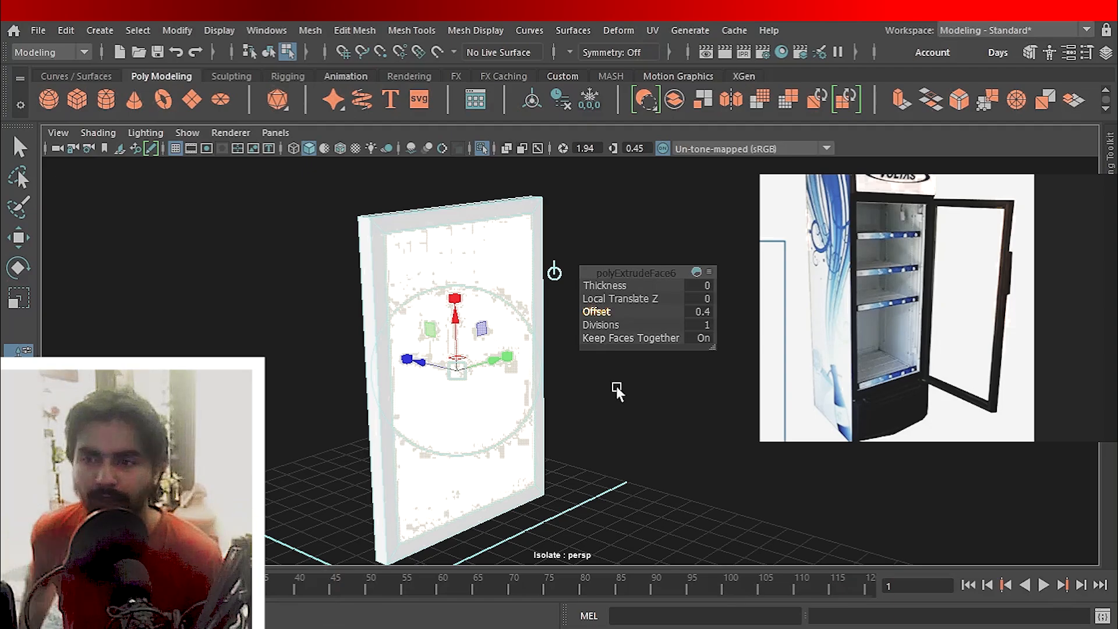
pyautogui.keyDown('alt'); pyautogui.moveTo(617, 406); pyautogui.dragTo(621, 379); pyautogui.keyUp('alt')
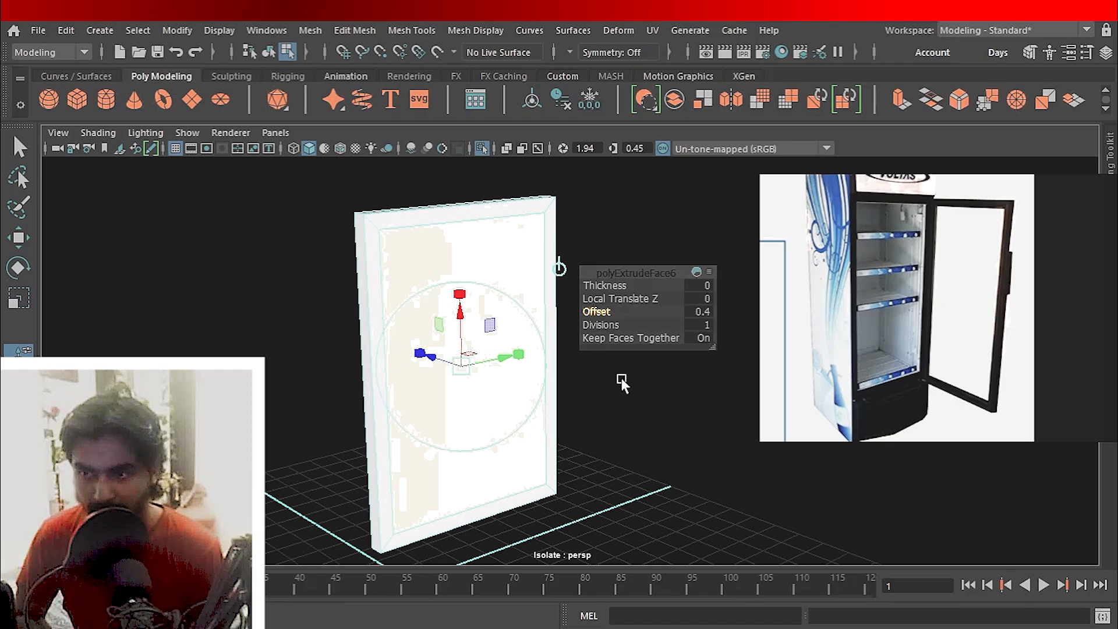
pyautogui.click(620, 379)
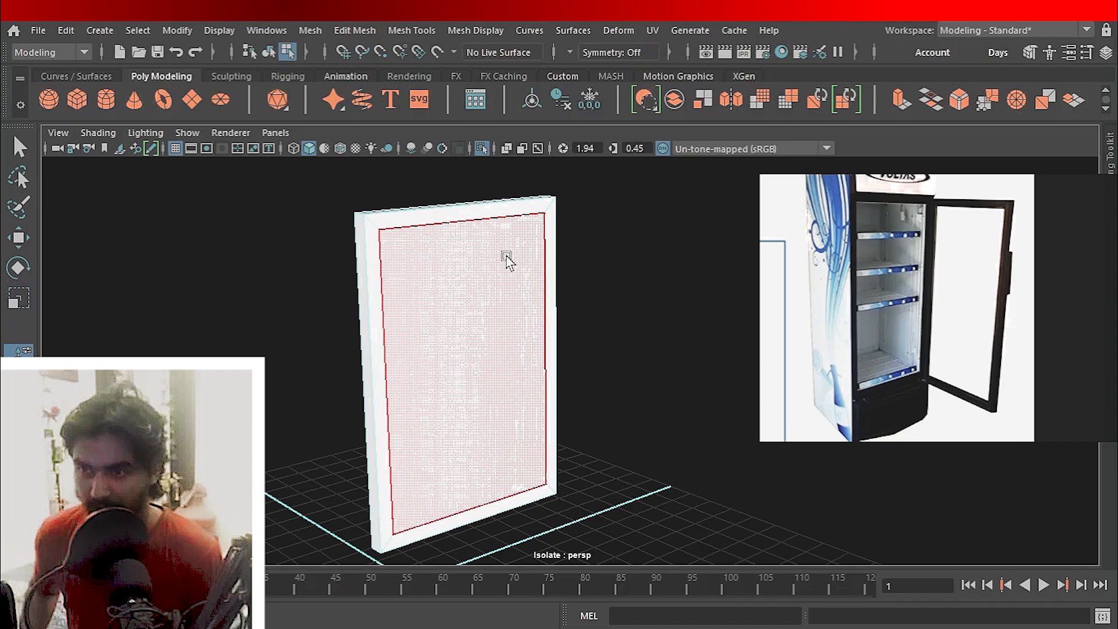
pyautogui.rightClick(505, 252)
pyautogui.moveTo(573, 146); pyautogui.dragTo(582, 139, button='right')
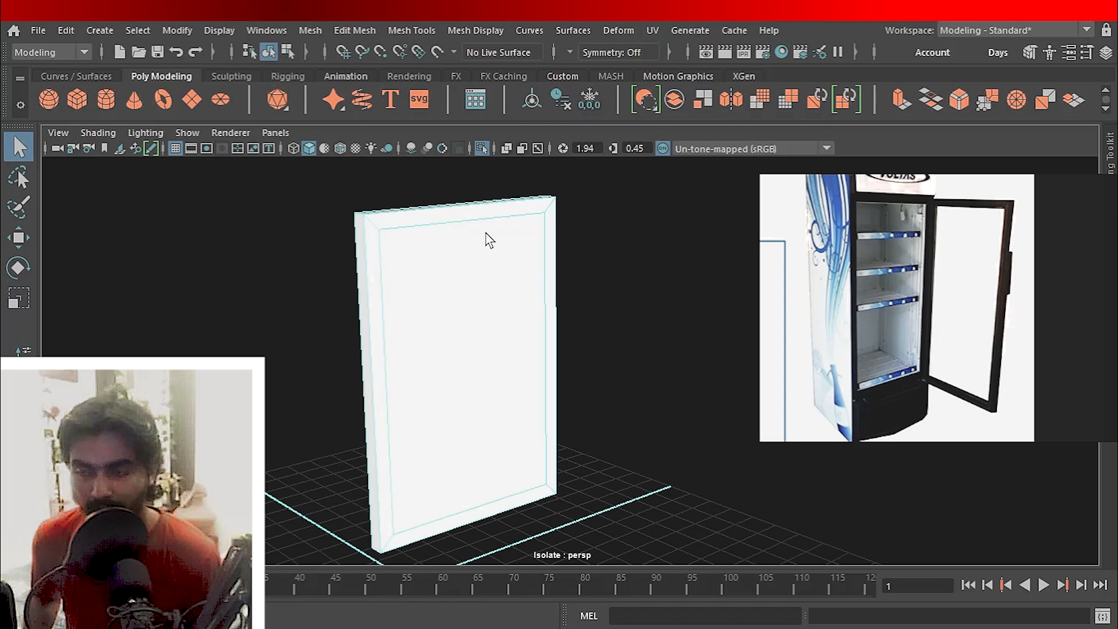
# Extract the door block's inset front face as a separate pane object and return to object mode.
pyautogui.moveTo(487, 233); pyautogui.dragTo(488, 210, button='right')
pyautogui.keyDown('alt'); pyautogui.moveTo(546, 337); pyautogui.dragTo(689, 395); pyautogui.keyUp('alt')
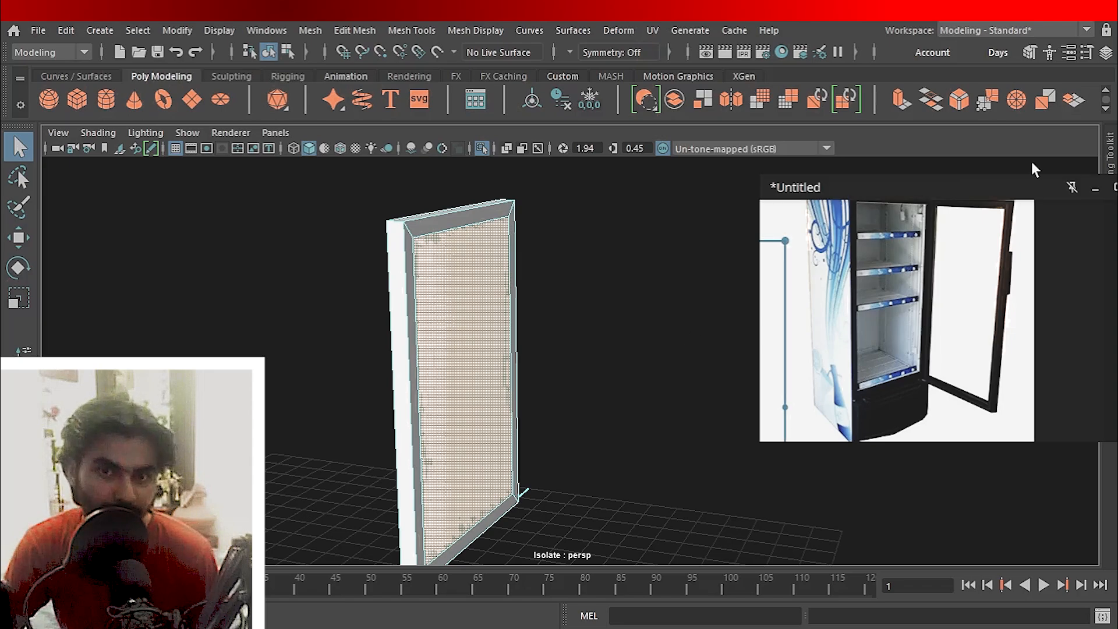
pyautogui.click(1077, 108)
pyautogui.moveTo(529, 214); pyautogui.dragTo(582, 143, button='right')
pyautogui.click(594, 189)
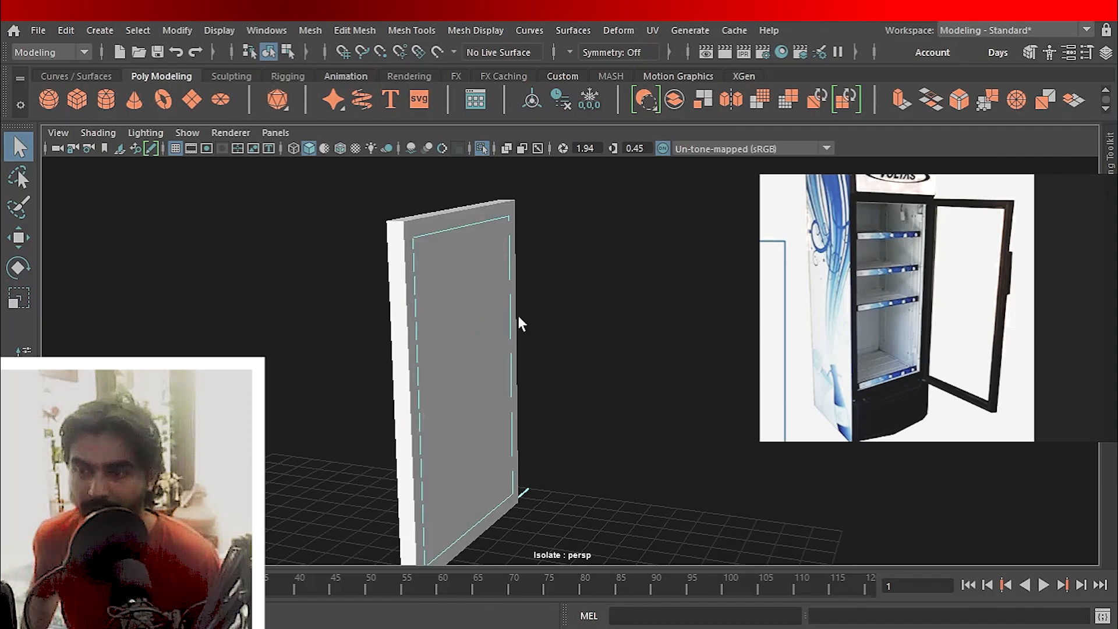
# Center the extracted pane's pivot and move the pane away from the door block along its normal.
pyautogui.press('w')
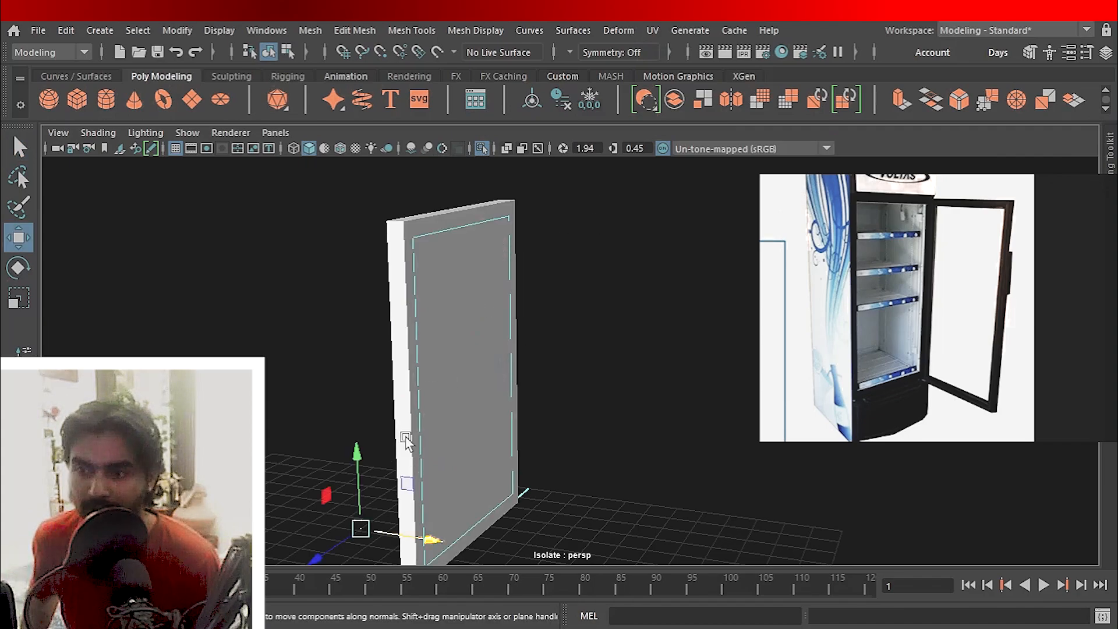
pyautogui.click(533, 102)
pyautogui.moveTo(526, 393); pyautogui.dragTo(381, 384)
# Delete the door block's two large inset faces, front and back, to leave an open frame.
pyautogui.click(436, 312)
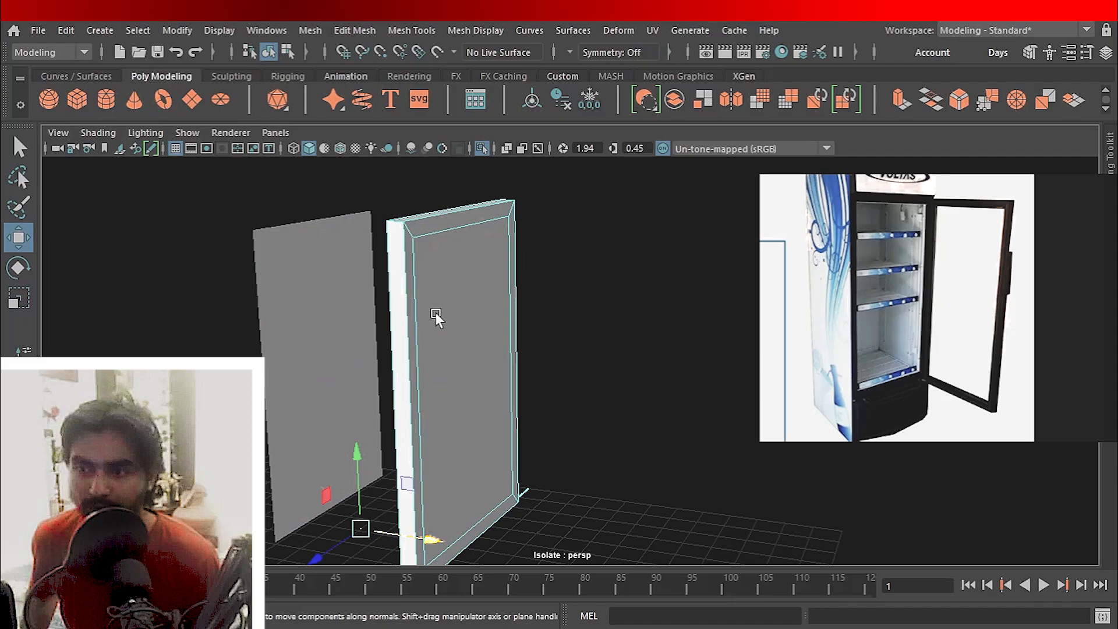
pyautogui.moveTo(460, 281); pyautogui.dragTo(462, 217, button='right')
pyautogui.click(468, 296)
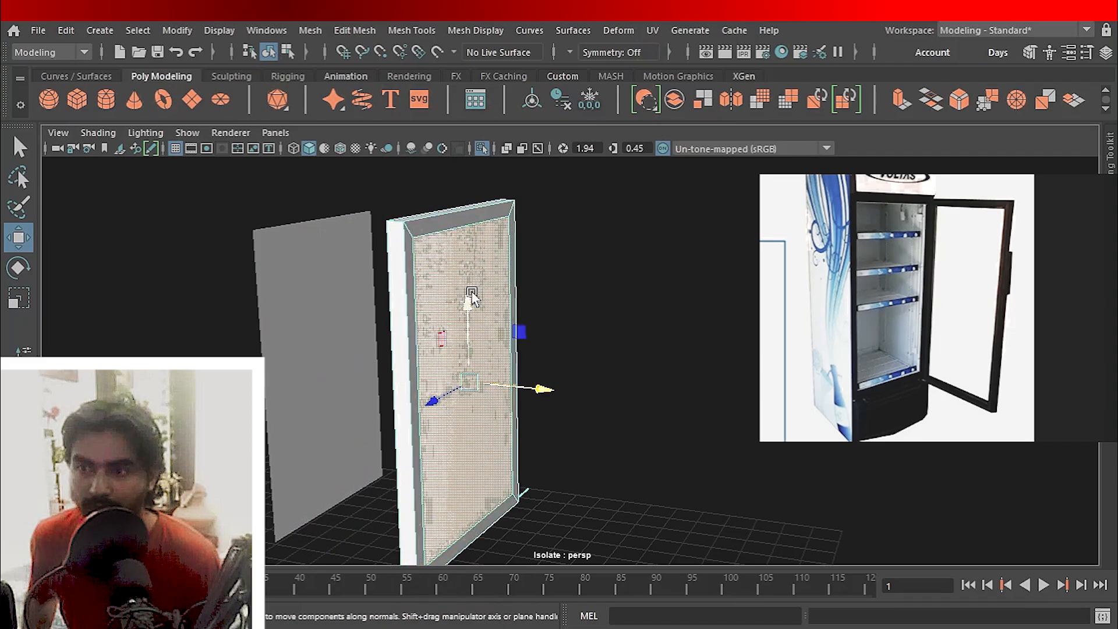
pyautogui.press('Delete')
pyautogui.keyDown('alt'); pyautogui.moveTo(469, 298); pyautogui.dragTo(421, 353); pyautogui.keyUp('alt')
pyautogui.click(499, 325)
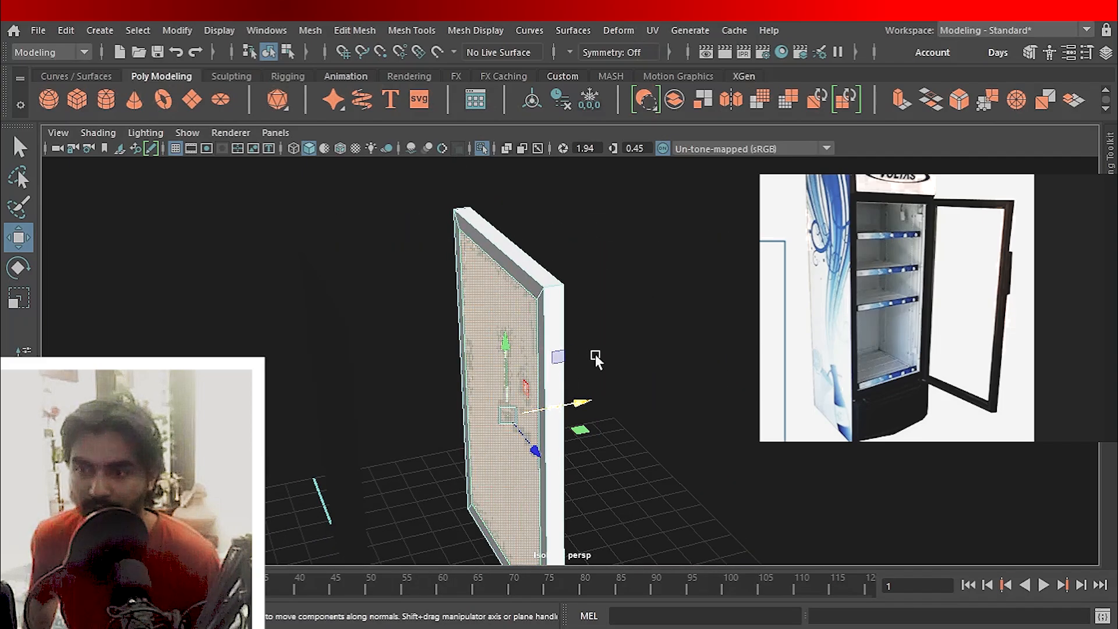
pyautogui.press('Delete')
pyautogui.keyDown('alt'); pyautogui.moveTo(599, 397); pyautogui.dragTo(463, 373); pyautogui.keyUp('alt')
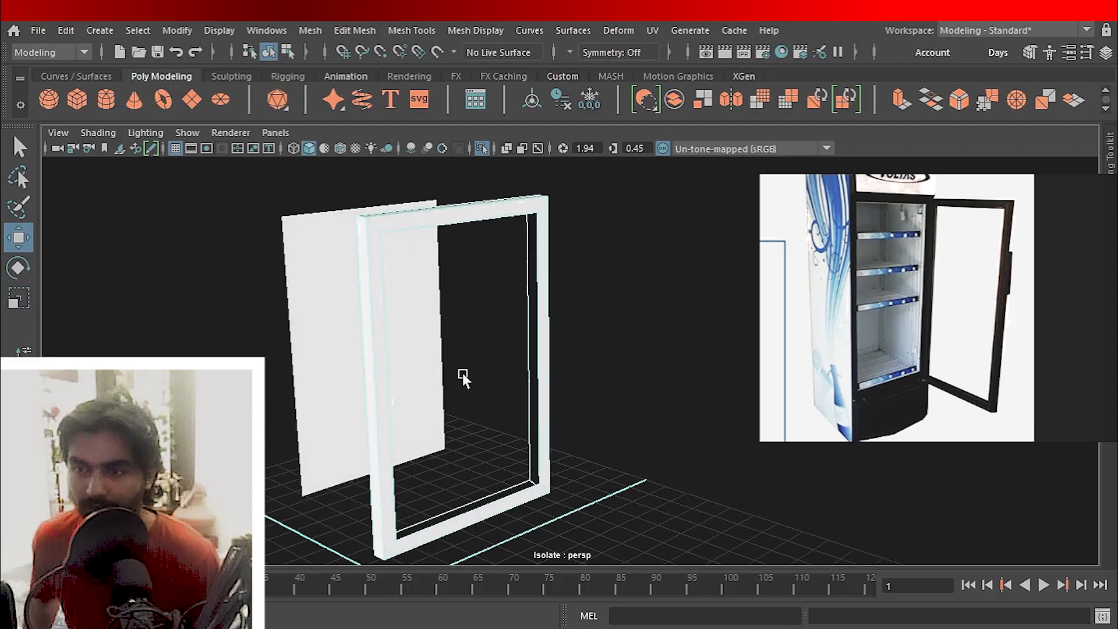
# Bridge the two inner border edge loops of the door frame to form its inner walls, and return to object mode.
pyautogui.keyDown('alt'); pyautogui.moveTo(463, 372); pyautogui.dragTo(586, 403, button='right'); pyautogui.keyUp('alt')
pyautogui.scroll(-4, 583, 401)
pyautogui.keyDown('alt'); pyautogui.moveTo(576, 403); pyautogui.dragTo(530, 291); pyautogui.keyUp('alt')
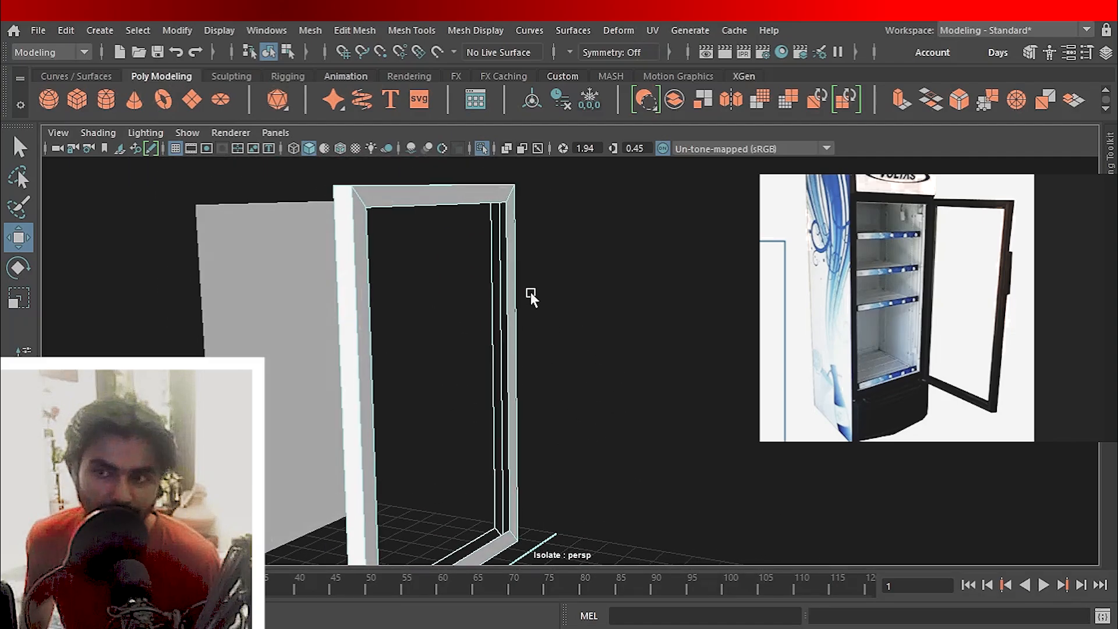
pyautogui.keyDown('alt'); pyautogui.moveTo(530, 292); pyautogui.dragTo(561, 362, button='right'); pyautogui.keyUp('alt')
pyautogui.scroll(4, 561, 363)
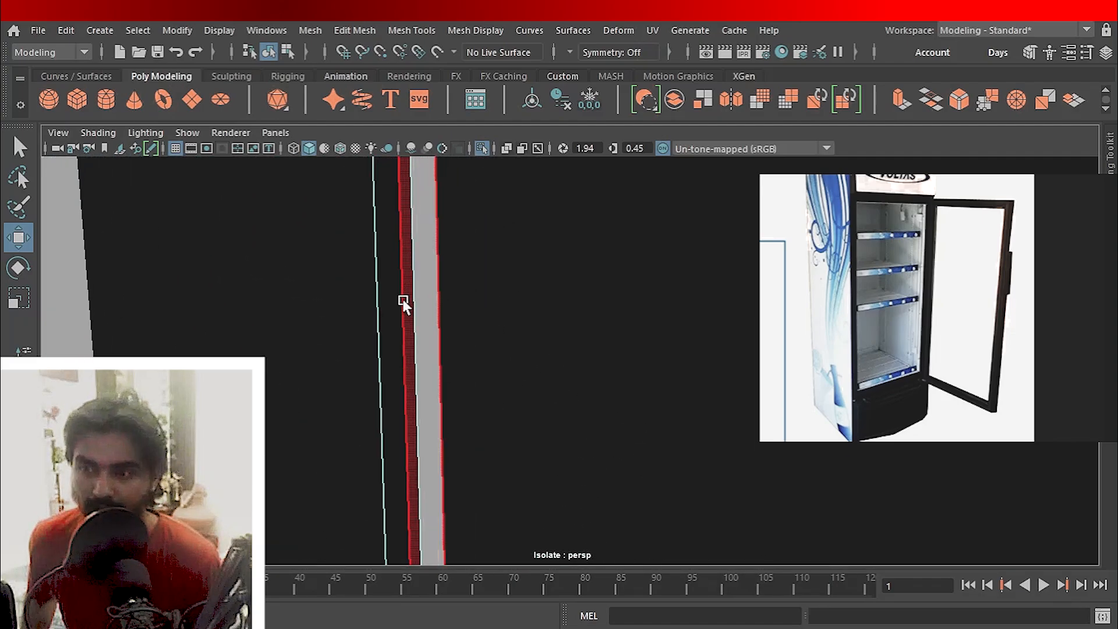
pyautogui.keyDown('alt'); pyautogui.moveTo(404, 303); pyautogui.dragTo(489, 296); pyautogui.keyUp('alt')
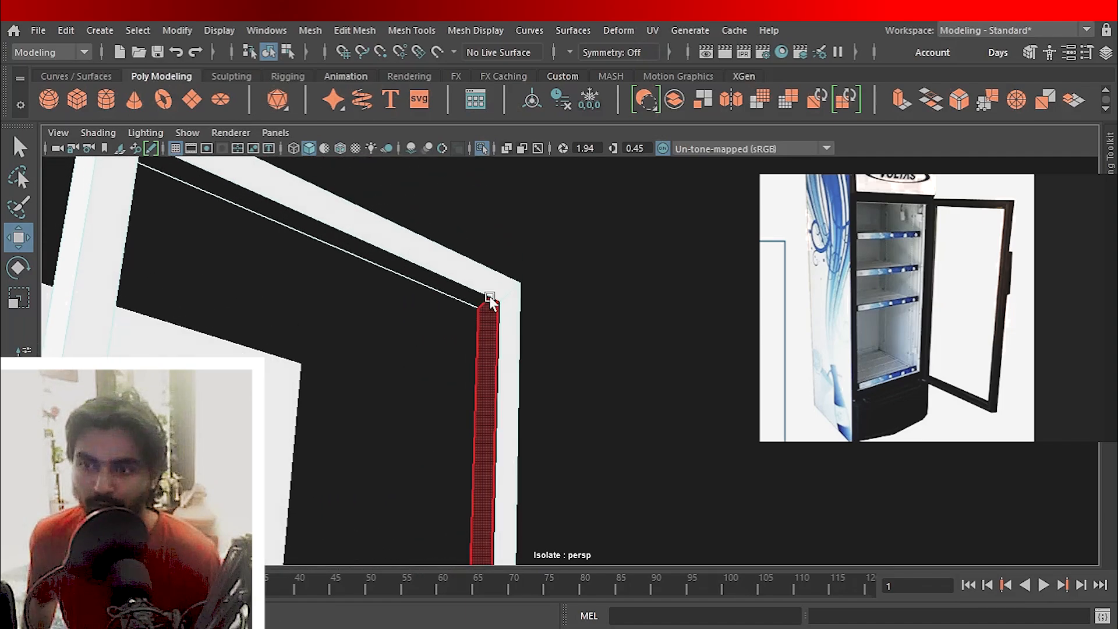
pyautogui.moveTo(489, 274); pyautogui.dragTo(485, 124, button='right')
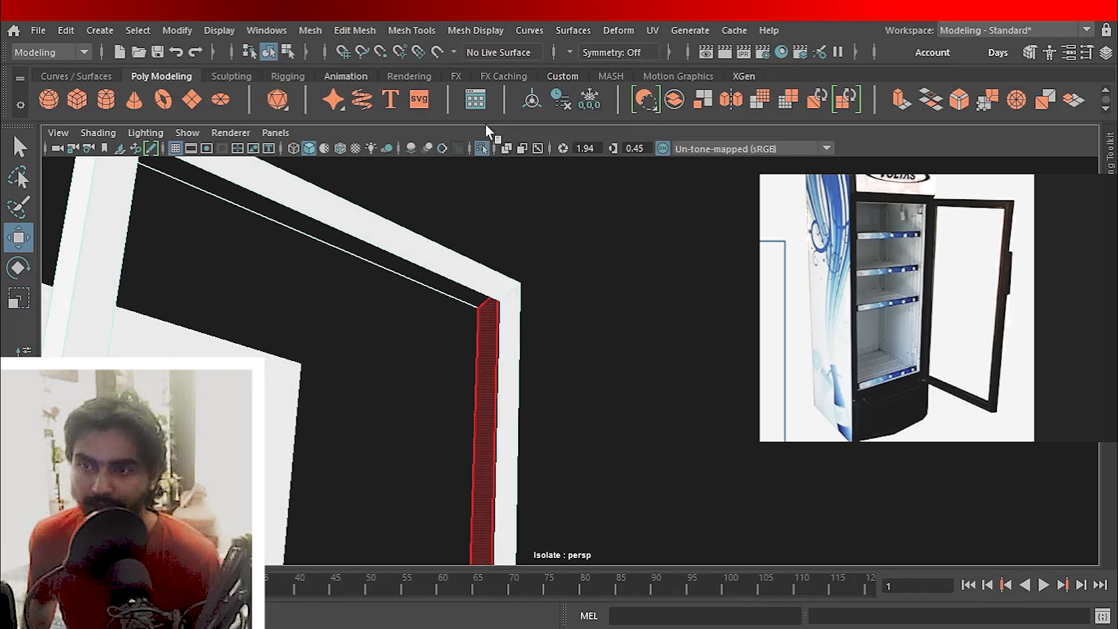
pyautogui.doubleClick(484, 290)
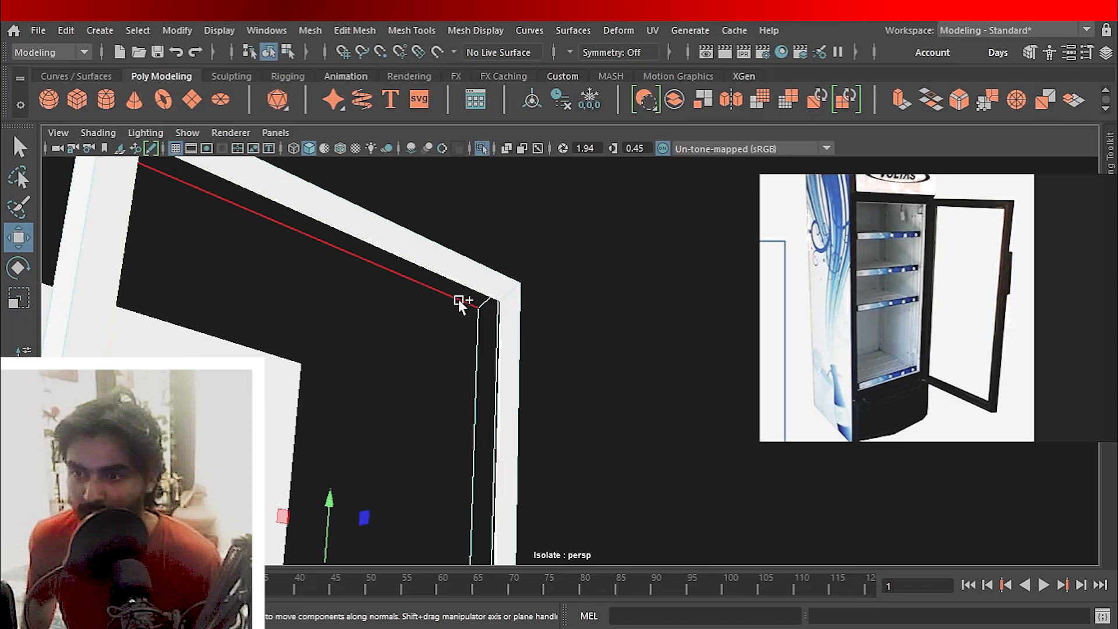
pyautogui.keyDown('shift'); pyautogui.click(459, 300); pyautogui.keyUp('shift')
pyautogui.keyDown('alt'); pyautogui.moveTo(565, 375); pyautogui.dragTo(563, 410); pyautogui.keyUp('alt')
pyautogui.keyDown('alt'); pyautogui.moveTo(535, 365); pyautogui.dragTo(537, 429); pyautogui.keyUp('alt')
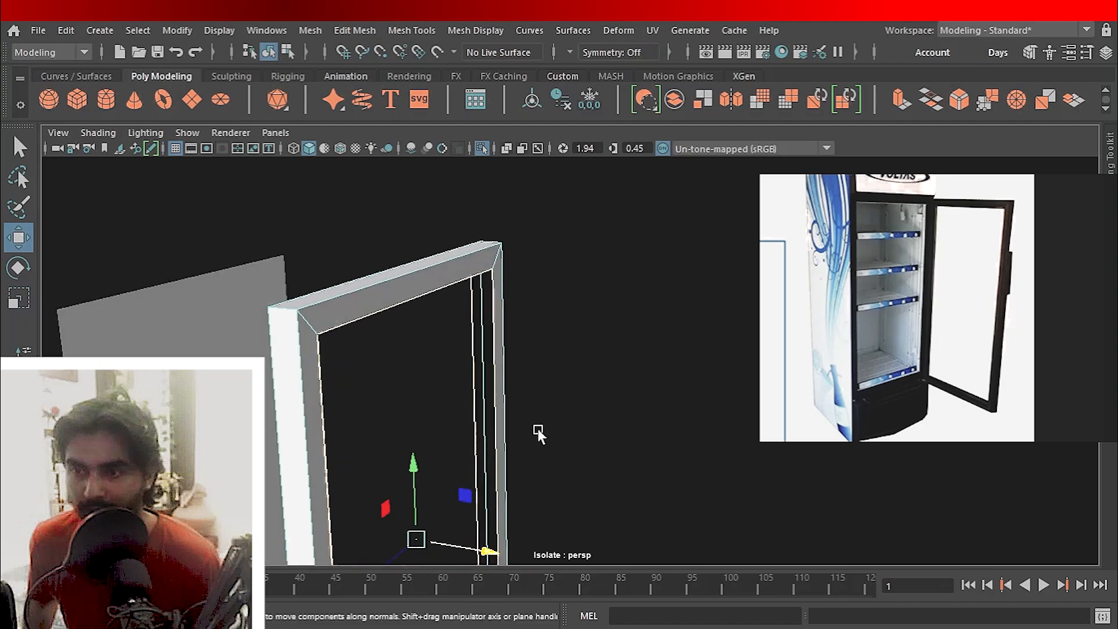
pyautogui.keyDown('alt'); pyautogui.moveTo(537, 429); pyautogui.dragTo(535, 288, button='middle'); pyautogui.keyUp('alt')
pyautogui.keyDown('alt'); pyautogui.moveTo(563, 425); pyautogui.dragTo(542, 374); pyautogui.keyUp('alt')
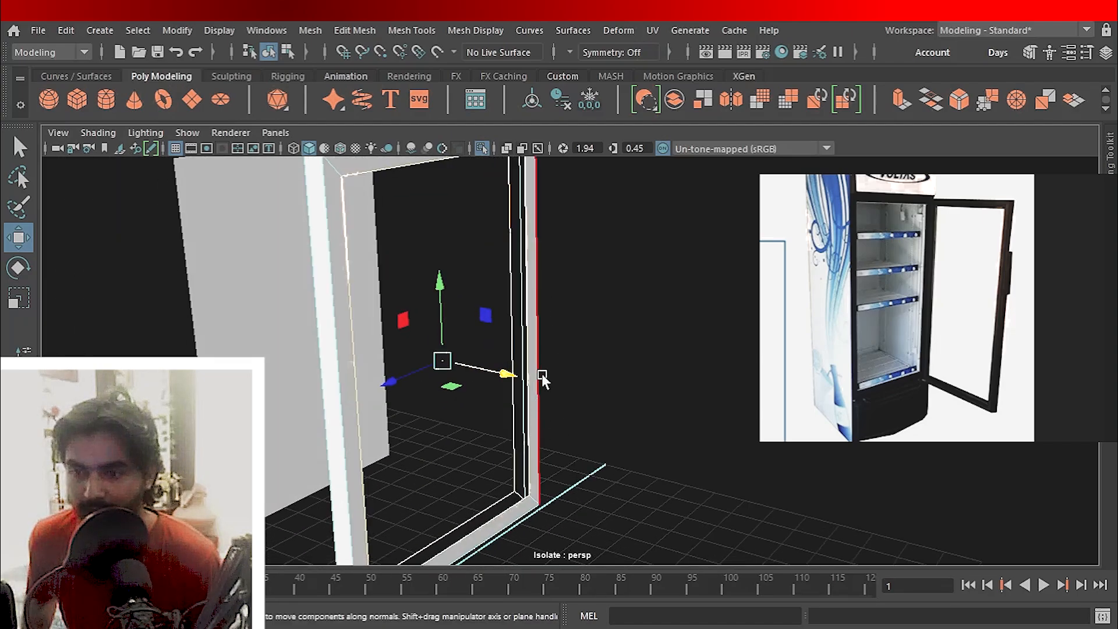
pyautogui.scroll(-3, 567, 242)
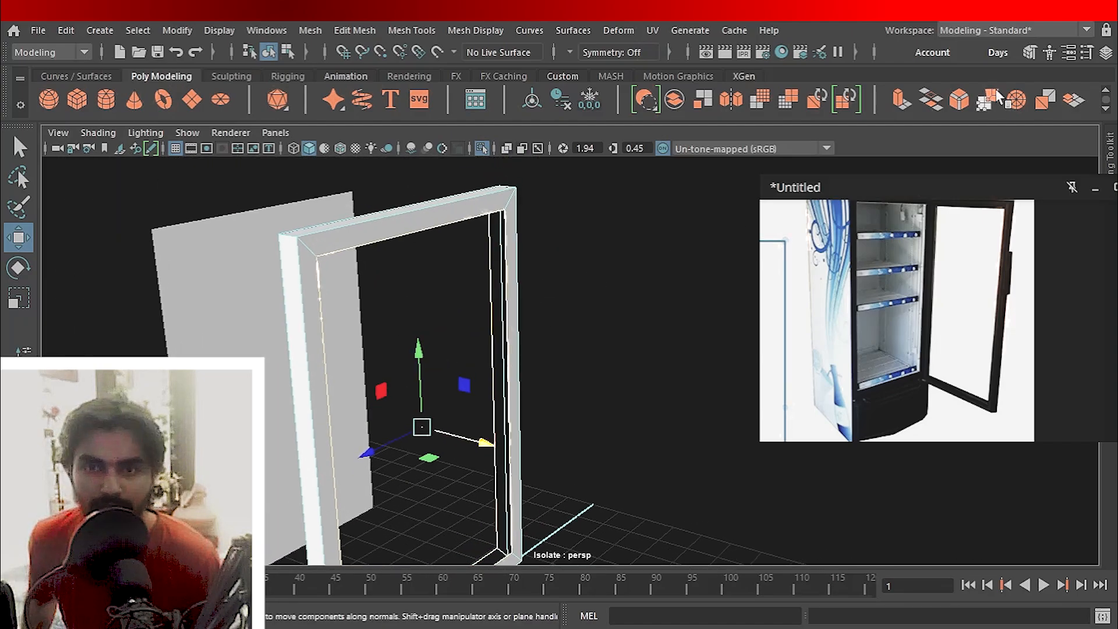
pyautogui.click(932, 106)
pyautogui.keyDown('alt'); pyautogui.moveTo(617, 348); pyautogui.dragTo(524, 302); pyautogui.keyUp('alt')
pyautogui.press('q')
pyautogui.moveTo(526, 233); pyautogui.dragTo(606, 142, button='right')
pyautogui.click(571, 226)
# Move the separated glass pane back into the opening of the door frame.
pyautogui.keyDown('alt'); pyautogui.moveTo(551, 303); pyautogui.dragTo(424, 375); pyautogui.keyUp('alt')
pyautogui.press('w')
pyautogui.click(344, 418)
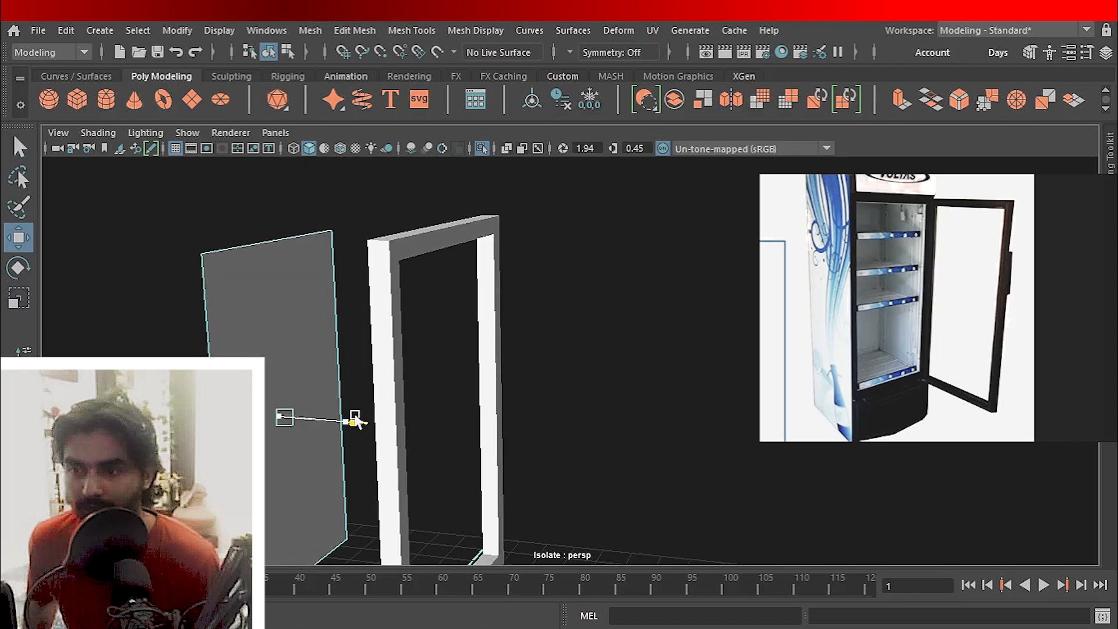
pyautogui.moveTo(355, 419); pyautogui.dragTo(514, 466)
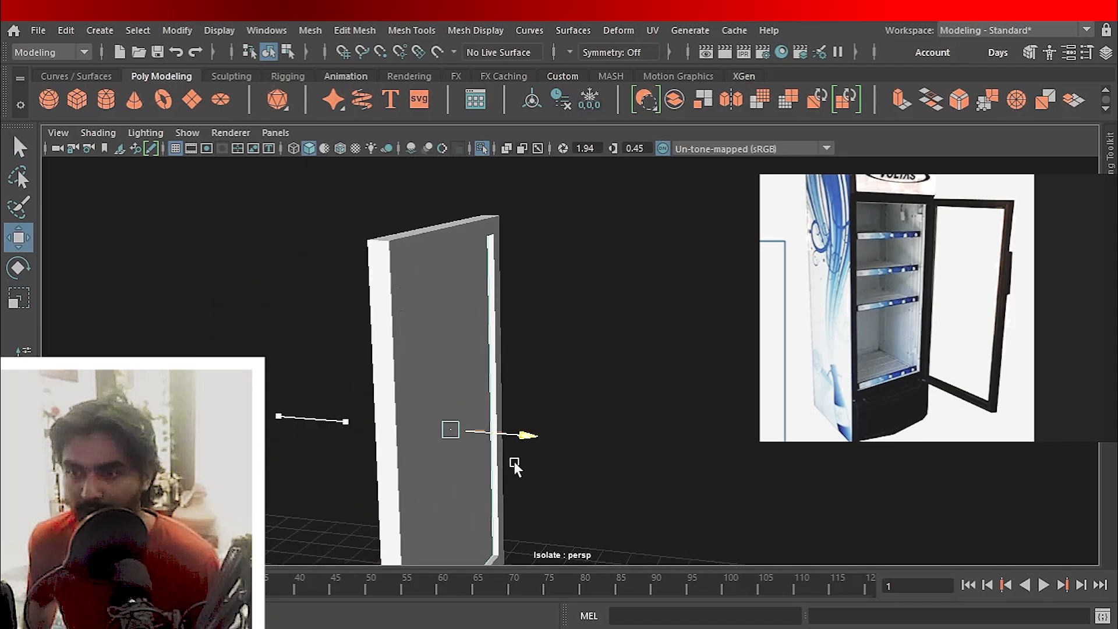
pyautogui.click(556, 406)
pyautogui.keyDown('alt'); pyautogui.moveTo(557, 407); pyautogui.dragTo(487, 453); pyautogui.keyUp('alt')
pyautogui.keyDown('alt'); pyautogui.moveTo(487, 453); pyautogui.dragTo(487, 382, button='right'); pyautogui.keyUp('alt')
pyautogui.keyDown('alt'); pyautogui.moveTo(487, 382); pyautogui.dragTo(569, 277); pyautogui.keyUp('alt')
# Exit isolation and assign a new Standard Surface material to the glass pane.
pyautogui.hotkey('ctrl', '1')
pyautogui.click(554, 264)
pyautogui.keyDown('alt'); pyautogui.moveTo(642, 314); pyautogui.dragTo(613, 332, button='middle'); pyautogui.keyUp('alt')
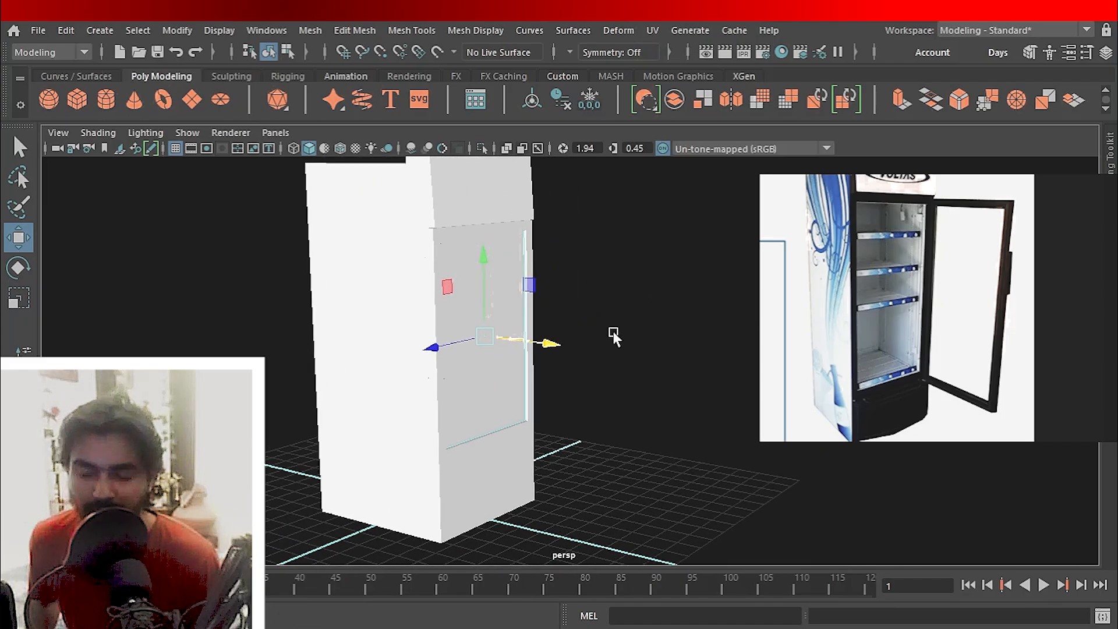
pyautogui.keyDown('alt'); pyautogui.moveTo(613, 332); pyautogui.dragTo(585, 293, button='right'); pyautogui.keyUp('alt')
pyautogui.keyDown('alt'); pyautogui.moveTo(614, 299); pyautogui.dragTo(539, 252, button='middle'); pyautogui.keyUp('alt')
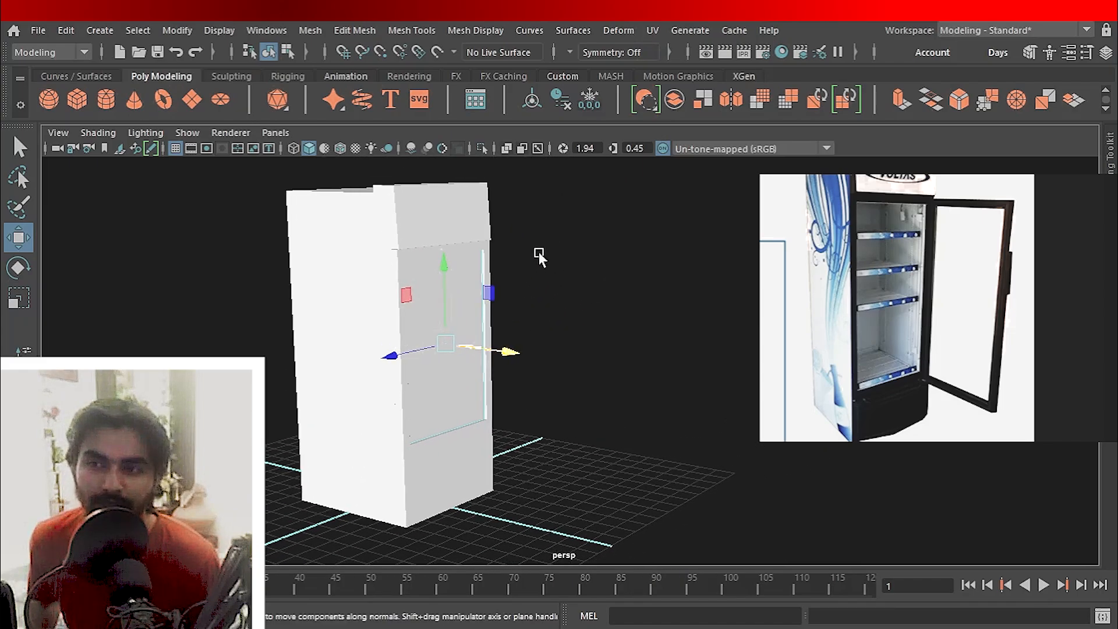
pyautogui.moveTo(283, 173); pyautogui.dragTo(320, 585, button='right')
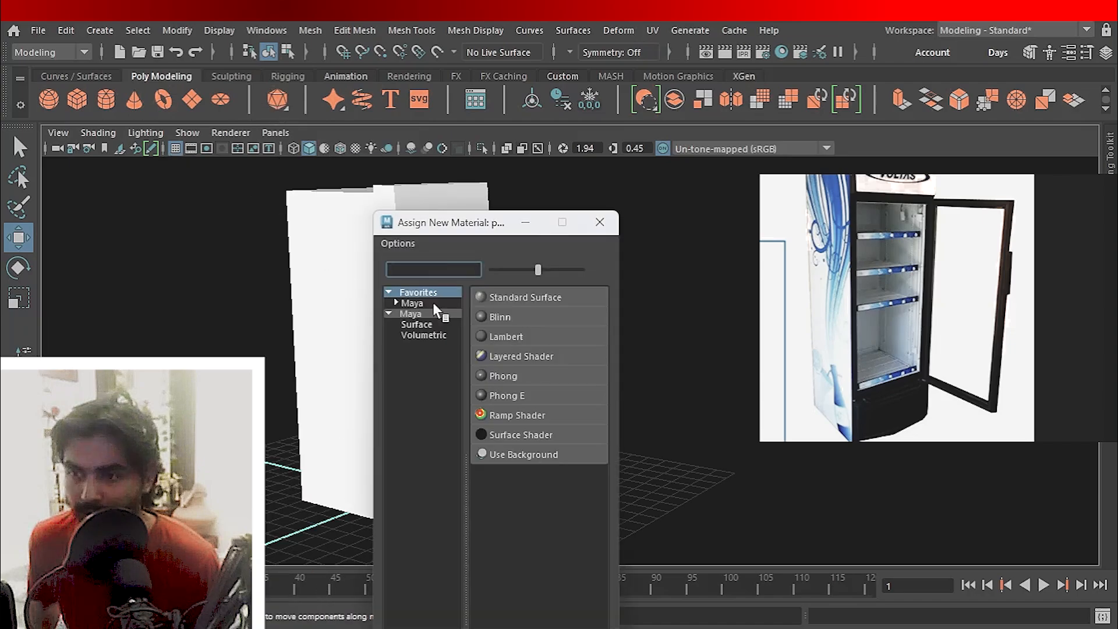
pyautogui.click(414, 302)
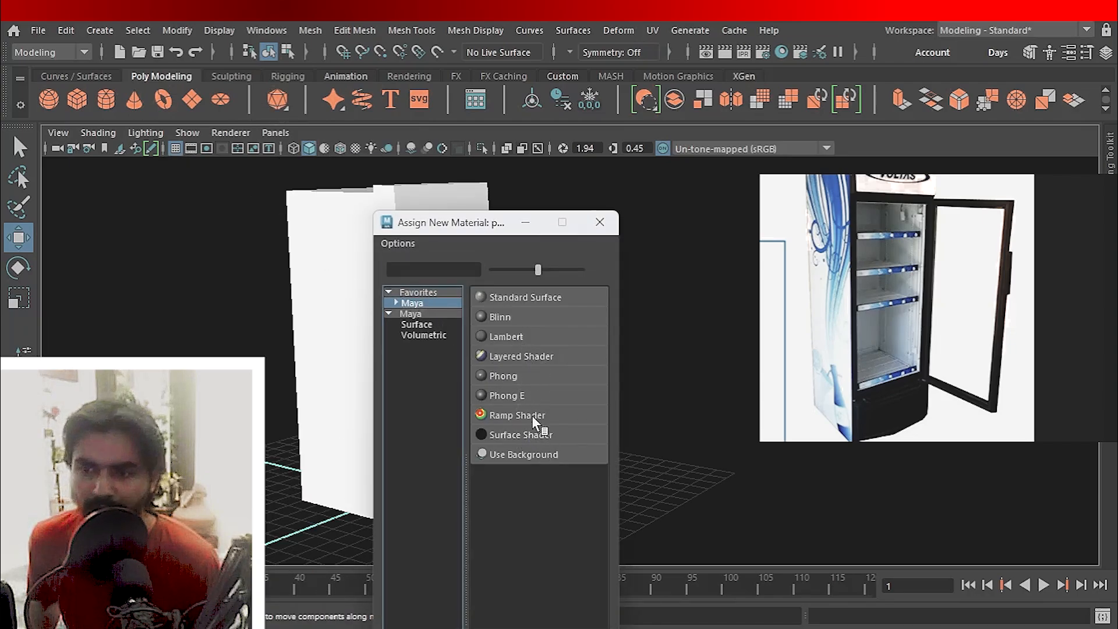
pyautogui.click(517, 297)
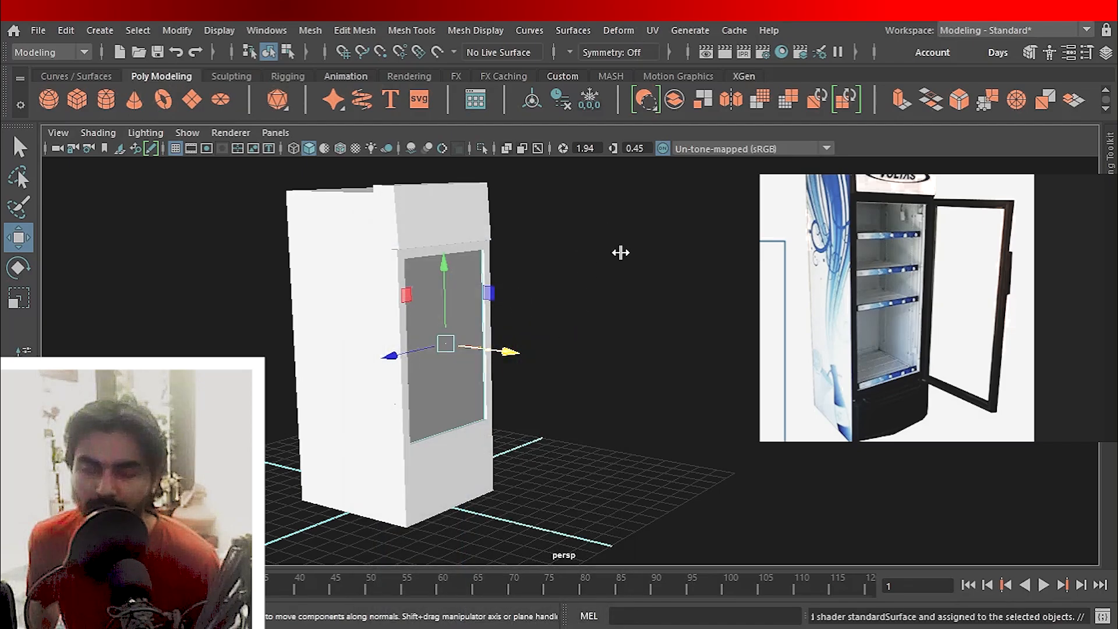
# Open the attributes of the pane's standardSurface2 material and move the reference image out of the way.
pyautogui.hotkey('ctrl', 'a')
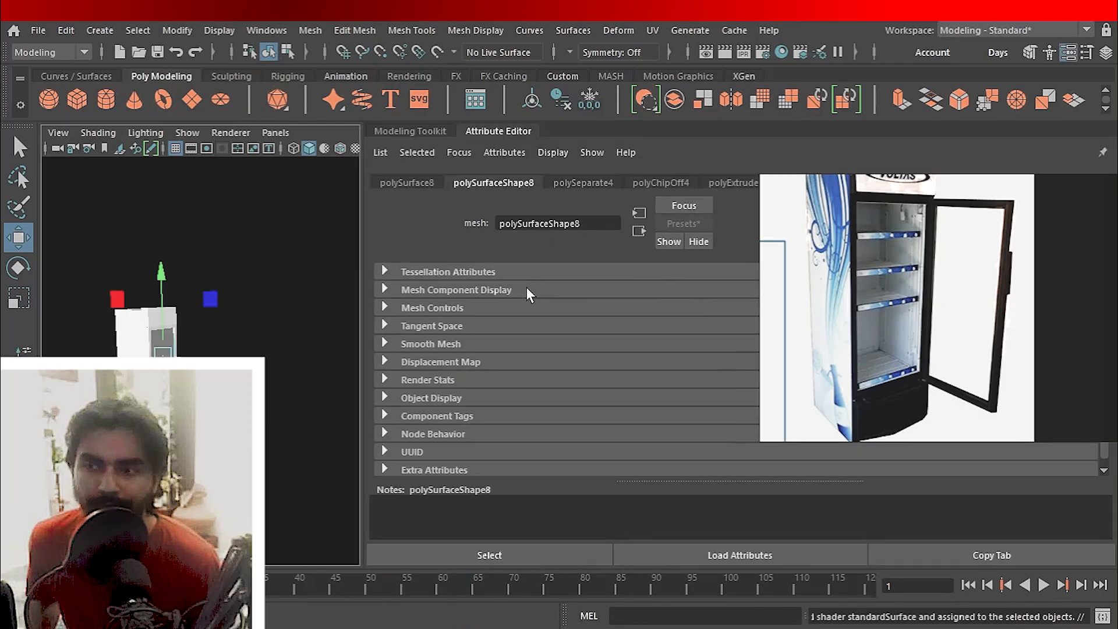
pyautogui.click(406, 183)
pyautogui.moveTo(363, 184); pyautogui.dragTo(469, 184)
pyautogui.moveTo(931, 237); pyautogui.dragTo(920, 431, button='right')
pyautogui.click(1104, 182)
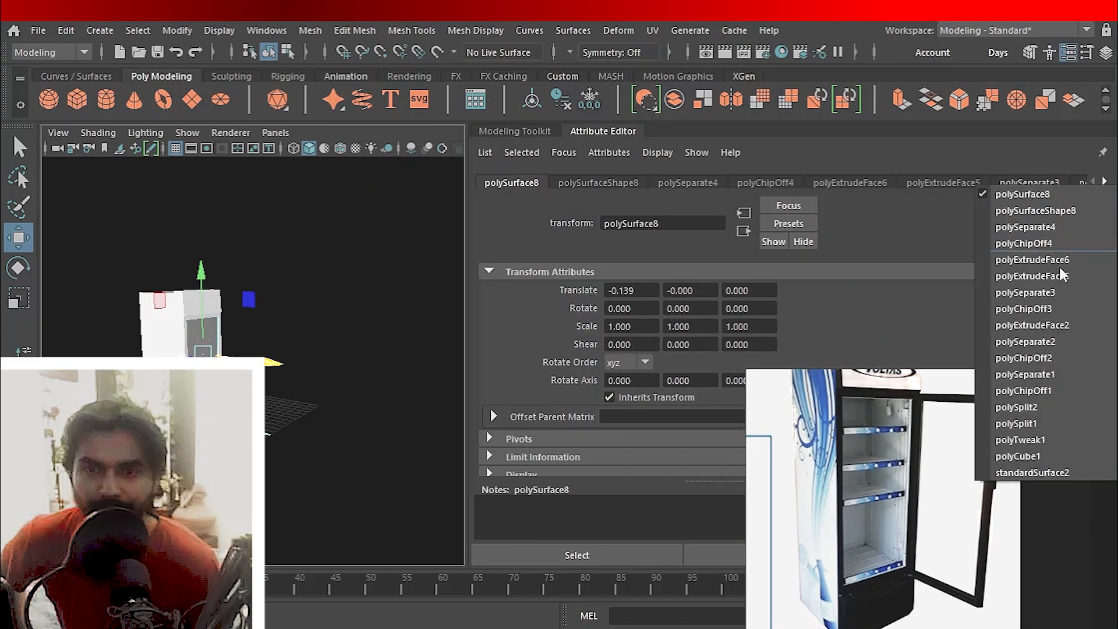
pyautogui.click(1030, 469)
pyautogui.moveTo(1029, 470); pyautogui.dragTo(1048, 626, button='right')
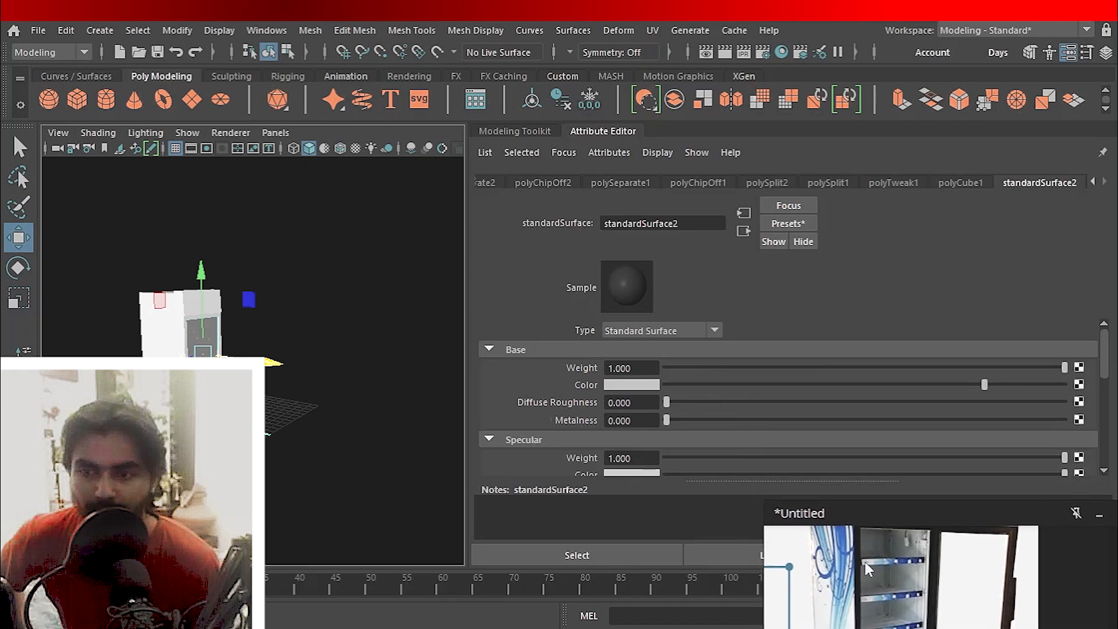
# Set the glass material's transmission weight to about 0.441 and close the attribute view.
pyautogui.scroll(-2, 728, 453)
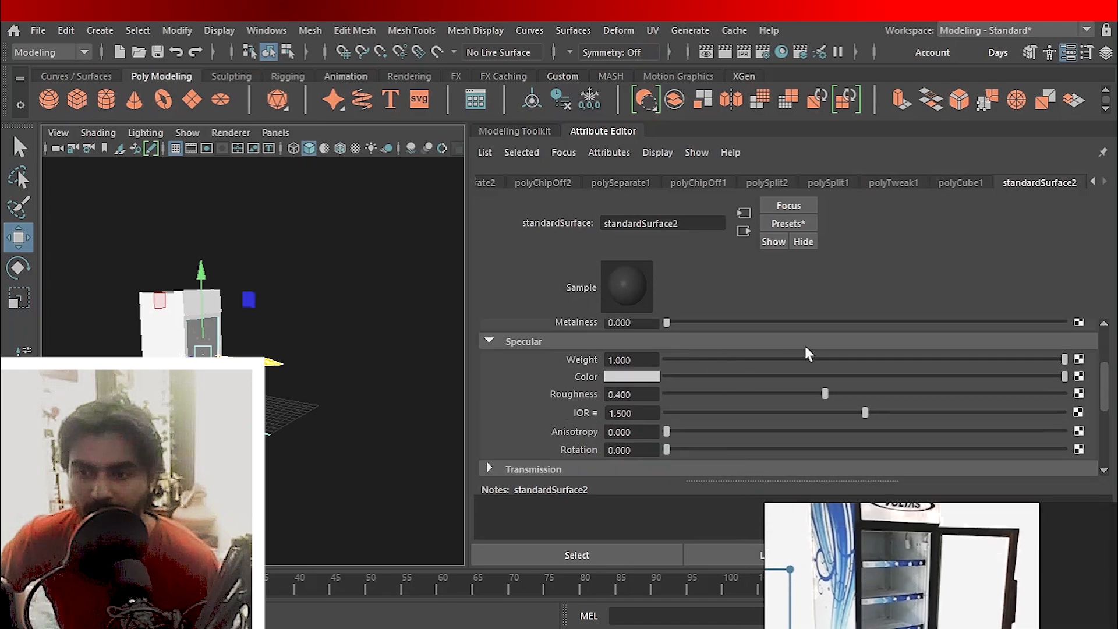
pyautogui.scroll(-2, 819, 417)
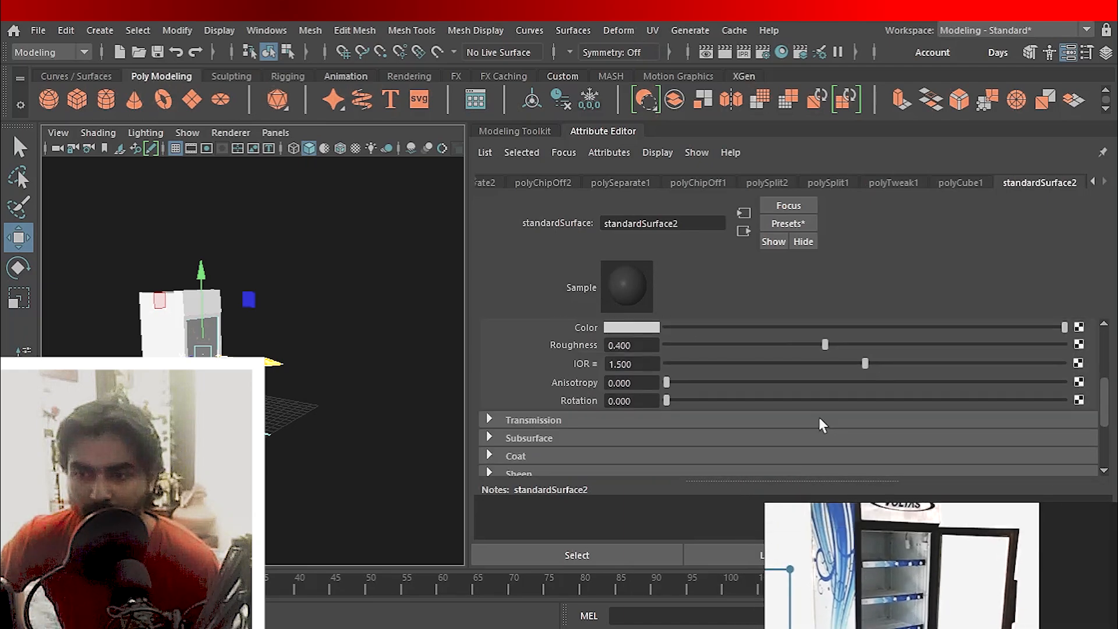
pyautogui.scroll(2, 819, 417)
pyautogui.scroll(-2, 793, 413)
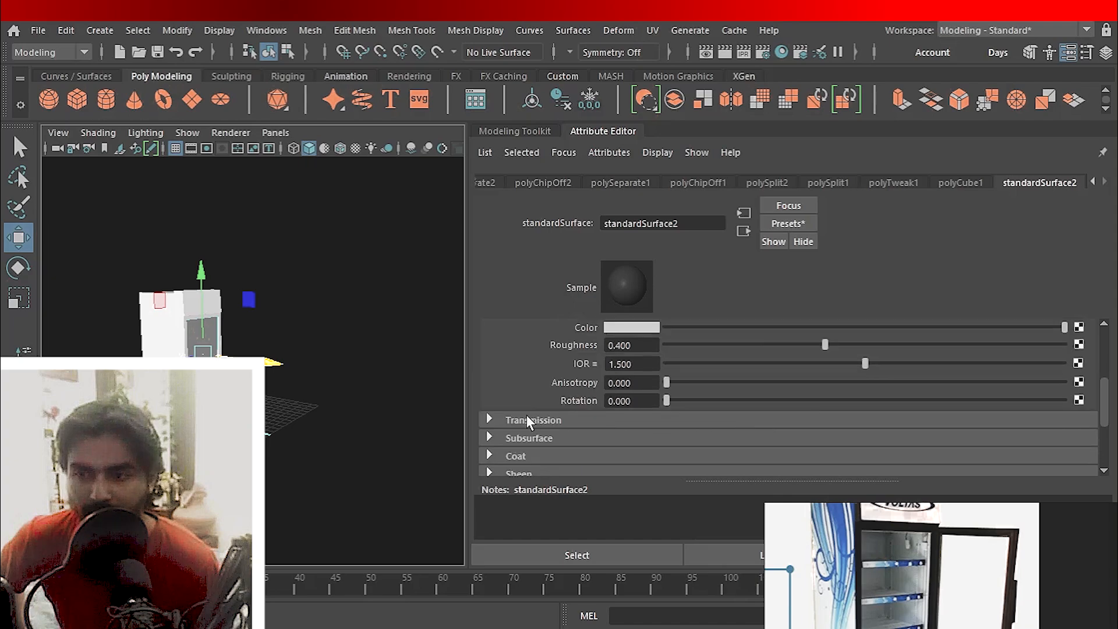
pyautogui.click(490, 418)
pyautogui.scroll(2, 291, 381)
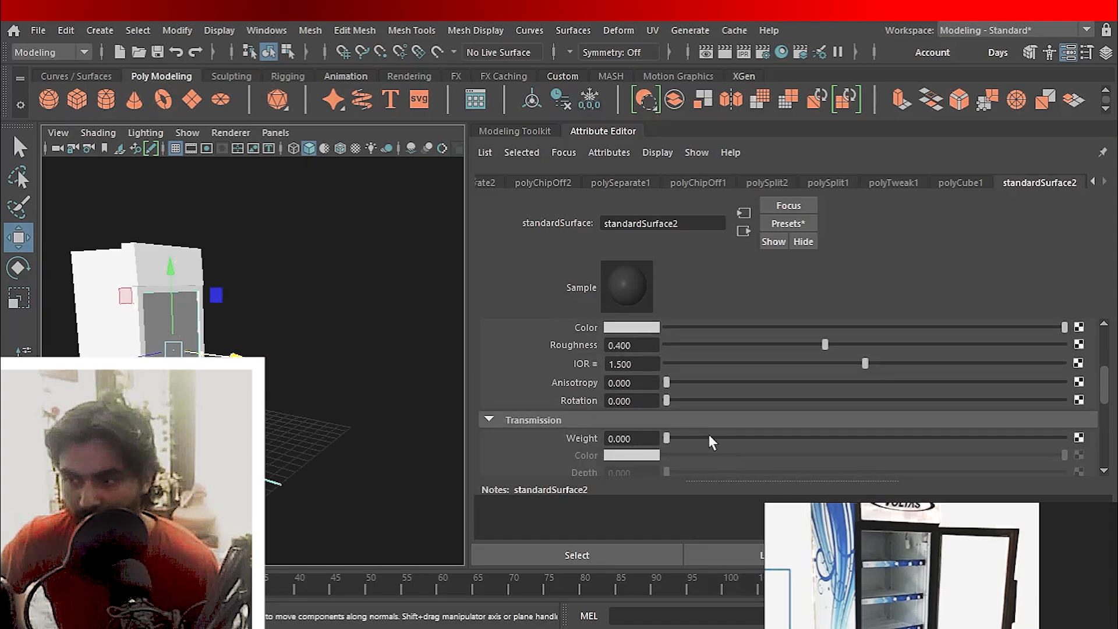
pyautogui.moveTo(669, 438); pyautogui.dragTo(851, 440)
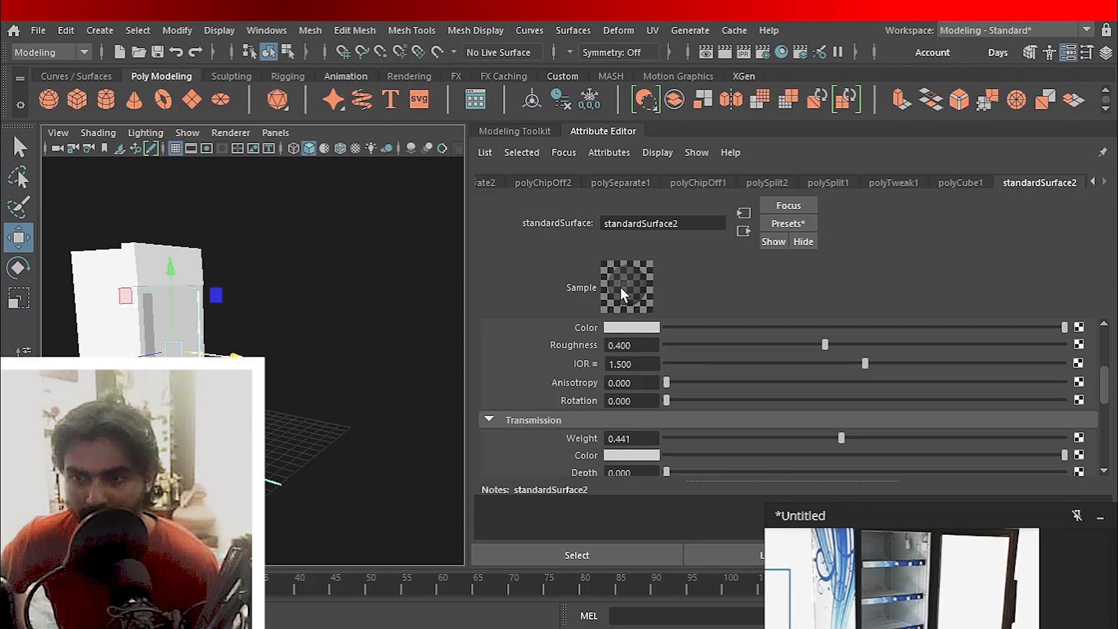
pyautogui.click(580, 134)
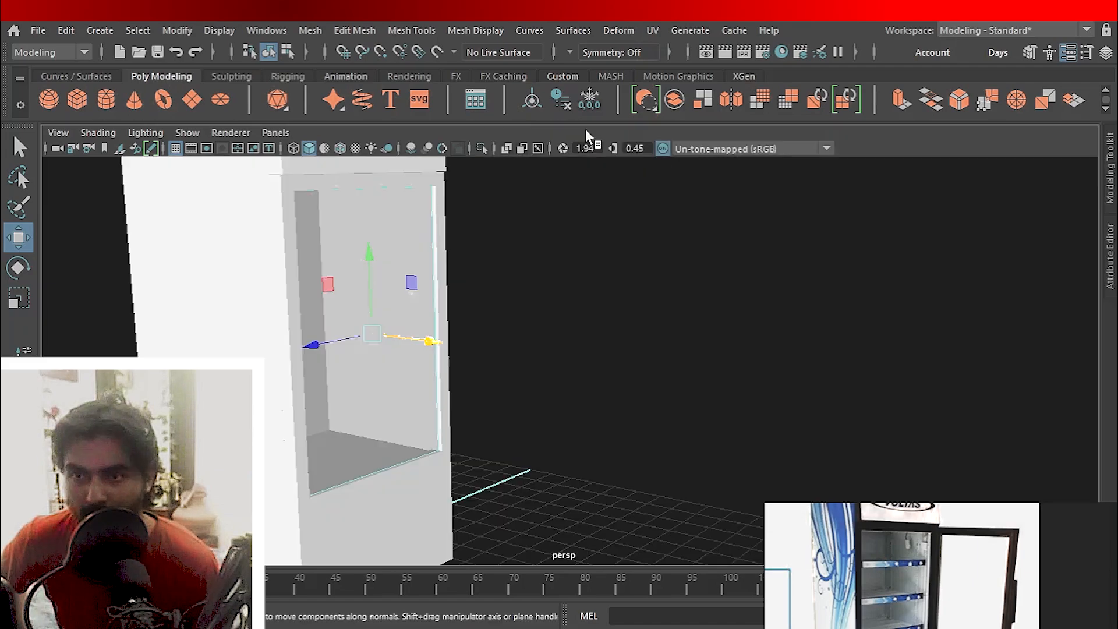
# Move the reference image back beside the model and combine the door frame with the glass pane into one object.
pyautogui.moveTo(883, 545); pyautogui.dragTo(922, 291)
pyautogui.keyDown('alt'); pyautogui.moveTo(630, 307); pyautogui.dragTo(447, 323); pyautogui.keyUp('alt')
pyautogui.keyDown('alt'); pyautogui.moveTo(474, 256); pyautogui.dragTo(481, 330, button='middle'); pyautogui.keyUp('alt')
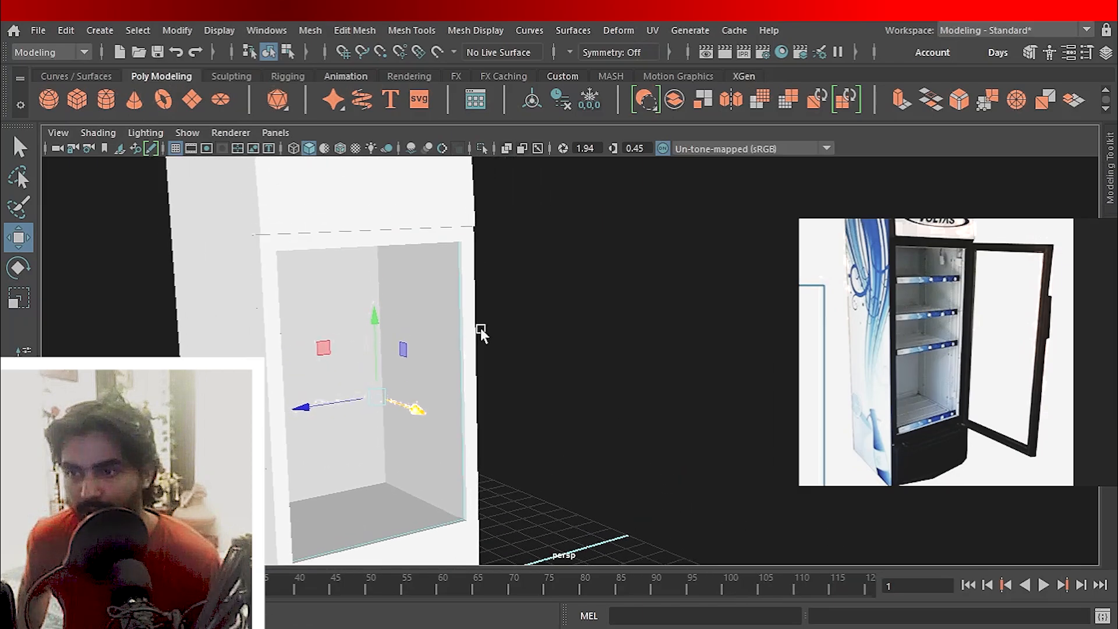
pyautogui.click(470, 271)
pyautogui.keyDown('alt'); pyautogui.moveTo(539, 326); pyautogui.dragTo(548, 332); pyautogui.keyUp('alt')
pyautogui.scroll(-3, 549, 350)
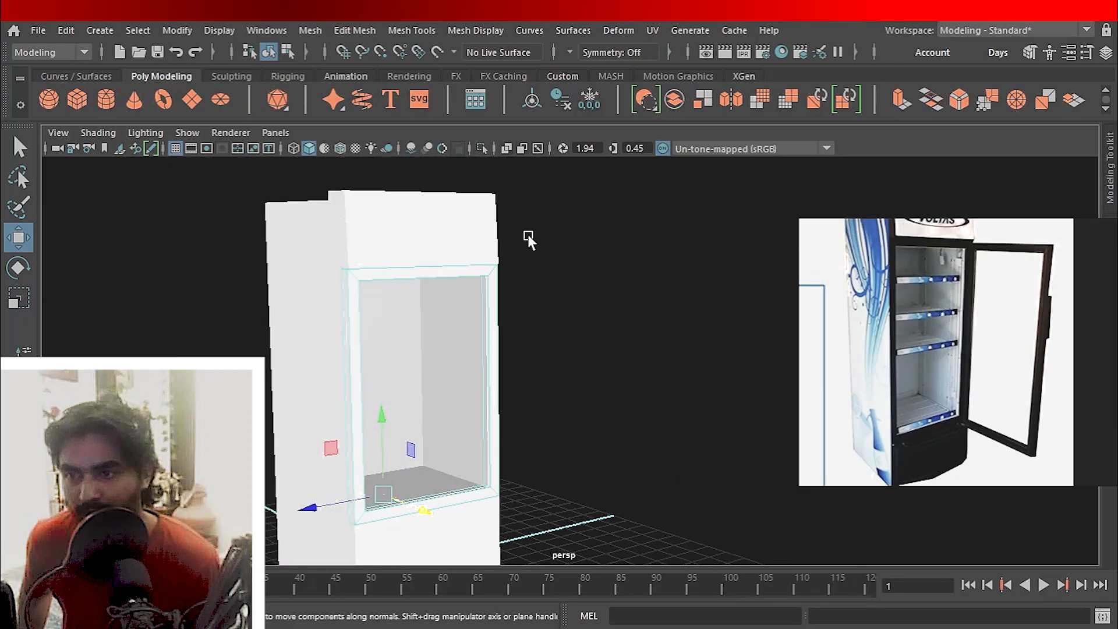
pyautogui.keyDown('shift'); pyautogui.moveTo(528, 234); pyautogui.dragTo(512, 529, button='right'); pyautogui.keyUp('shift')
# Try to align the door's pivot to the outer side face of its frame, and undo the pivot change.
pyautogui.keyDown('alt'); pyautogui.moveTo(551, 477); pyautogui.dragTo(474, 452); pyautogui.keyUp('alt')
pyautogui.scroll(3, 451, 419)
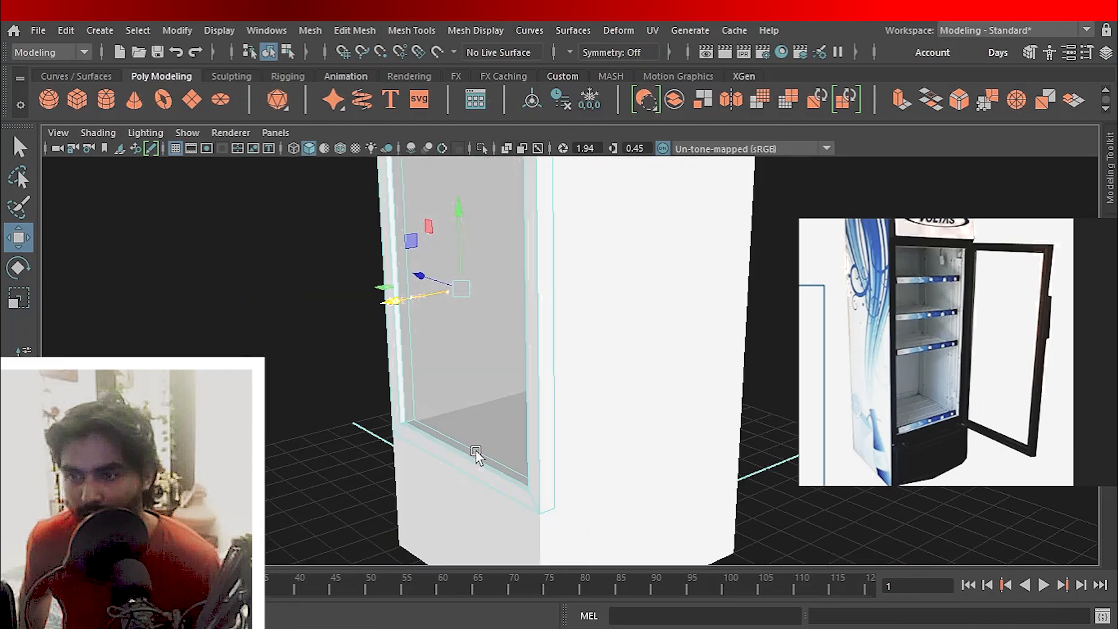
pyautogui.scroll(3, 541, 421)
pyautogui.press('d')
pyautogui.click(542, 302)
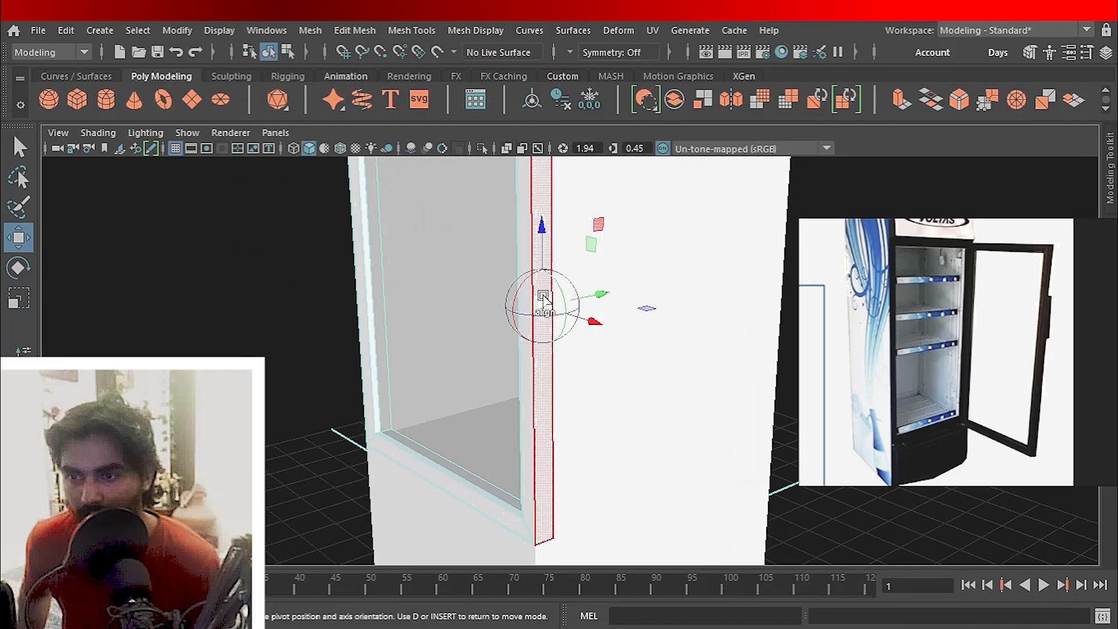
pyautogui.keyDown('alt'); pyautogui.moveTo(441, 421); pyautogui.dragTo(436, 380); pyautogui.keyUp('alt')
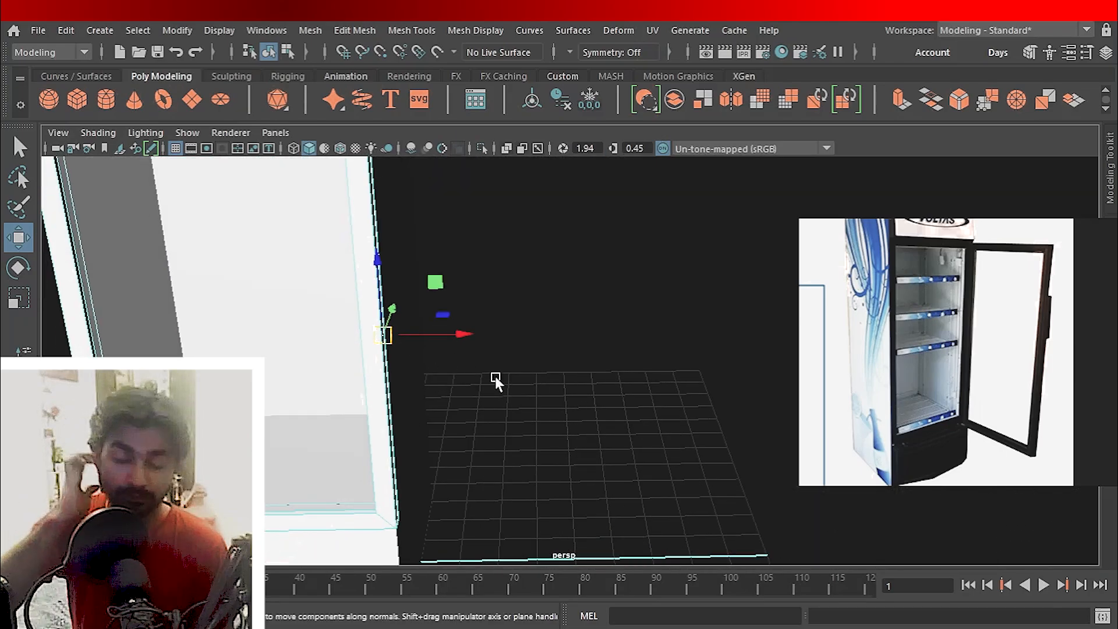
pyautogui.hotkey('ctrl', 'z')
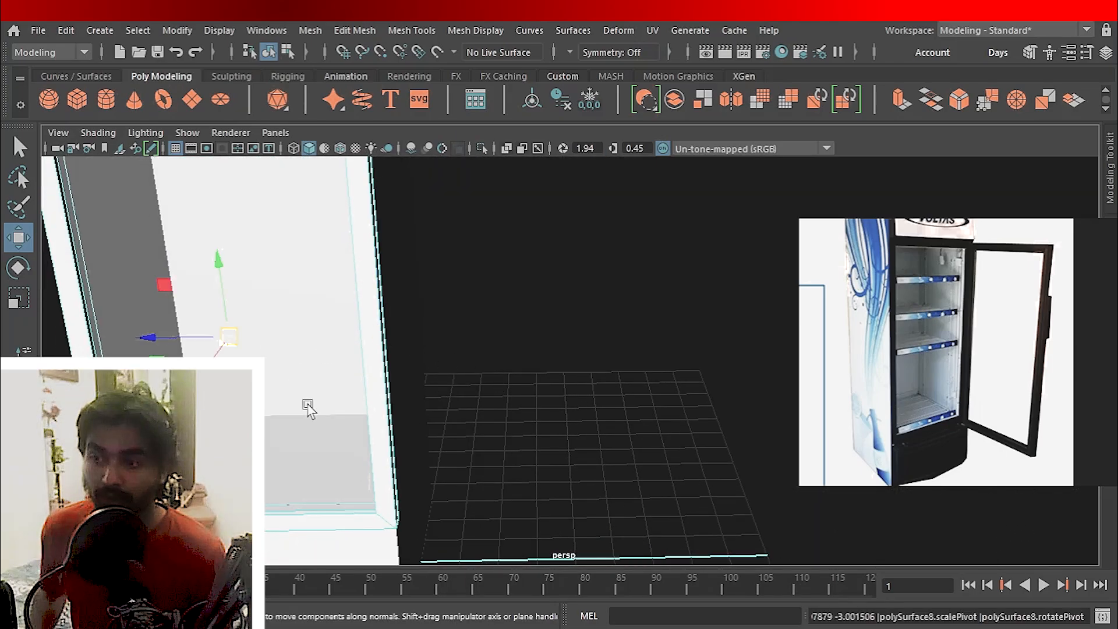
pyautogui.keyDown('alt'); pyautogui.moveTo(269, 394); pyautogui.dragTo(473, 318); pyautogui.keyUp('alt')
pyautogui.hotkey('ctrl', 'z')
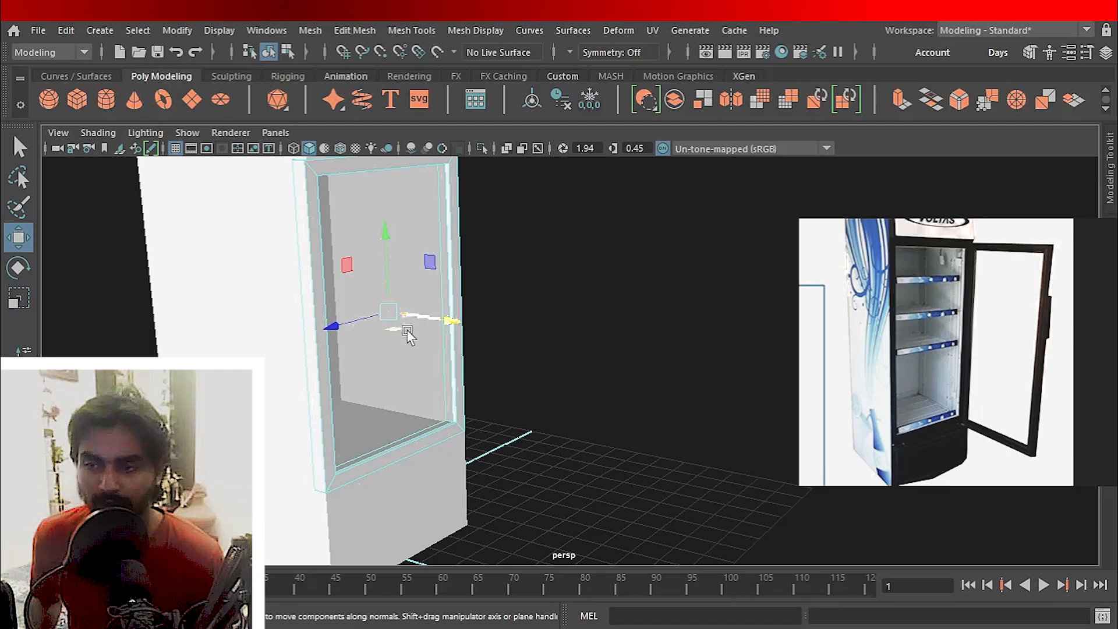
# Try rotating the door about the vertical axis around its central pivot, and undo the rotation.
pyautogui.press('e')
pyautogui.press('r')
pyautogui.press('e')
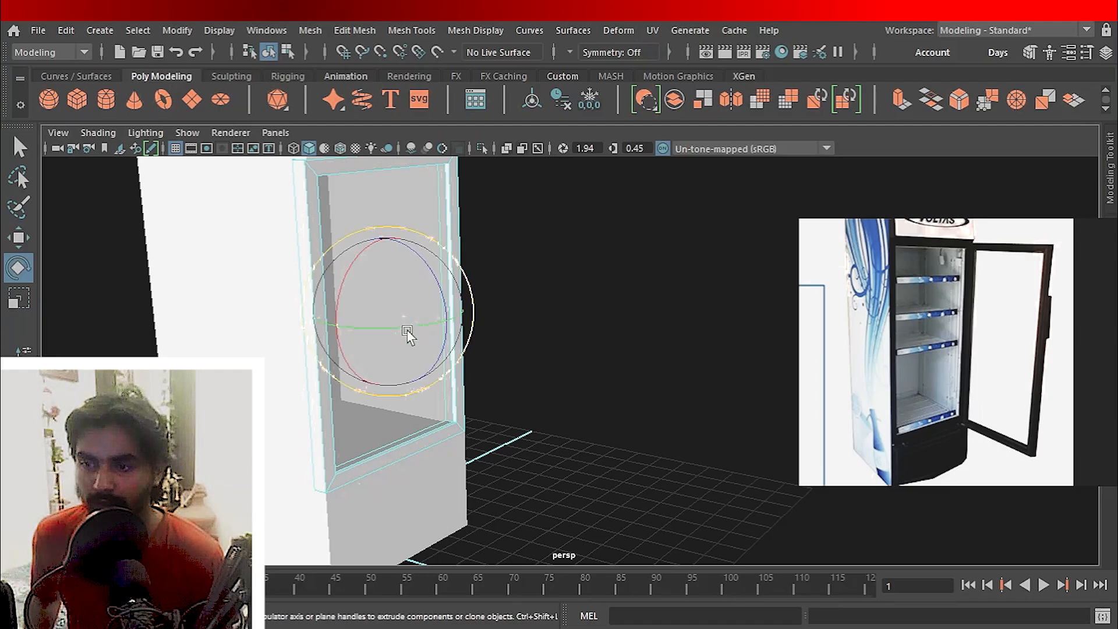
pyautogui.moveTo(355, 327); pyautogui.dragTo(422, 337)
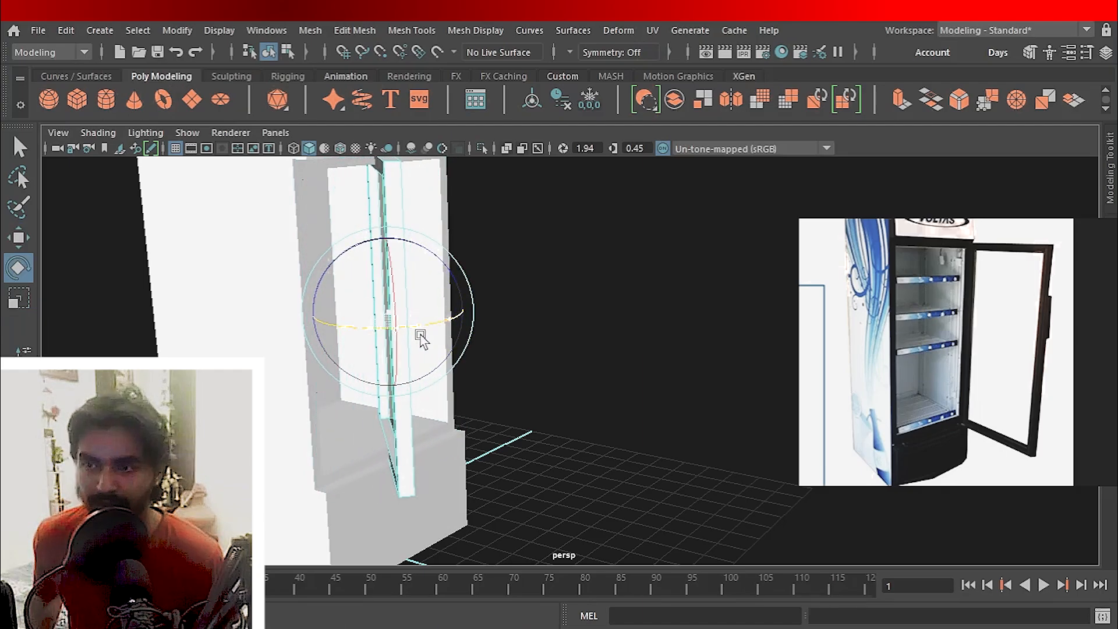
pyautogui.hotkey('ctrl', 'z')
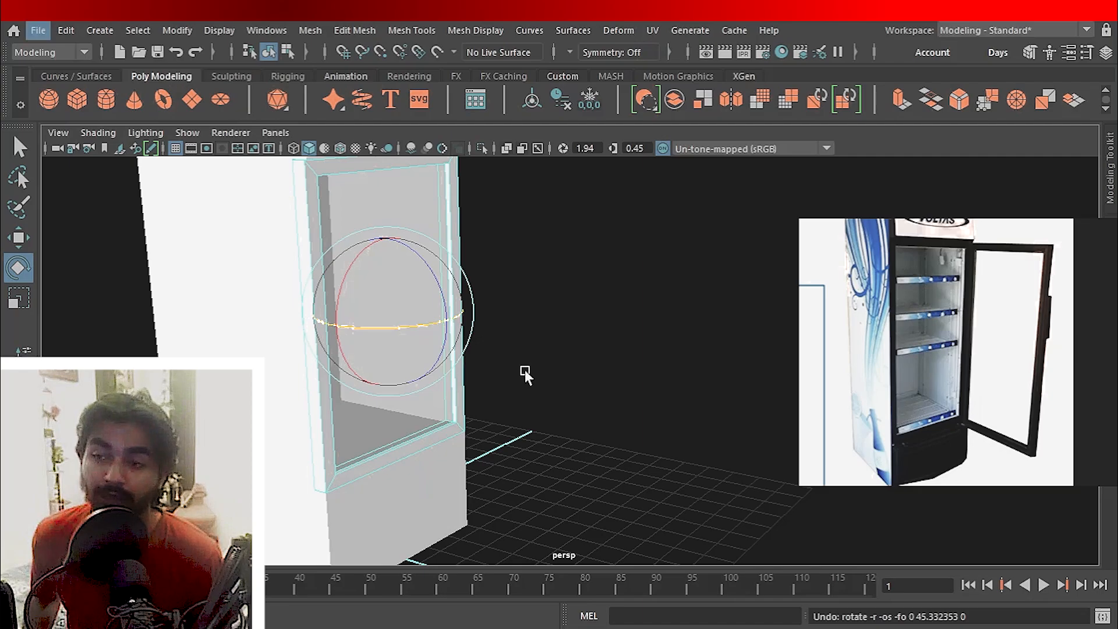
pyautogui.keyDown('alt'); pyautogui.moveTo(525, 370); pyautogui.dragTo(493, 374); pyautogui.keyUp('alt')
pyautogui.press('Delete')
pyautogui.hotkey('ctrl', 'z')
# Edit the door's pivot and align it to the outer side face of the frame on the hinge side.
pyautogui.press('w')
pyautogui.press('d')
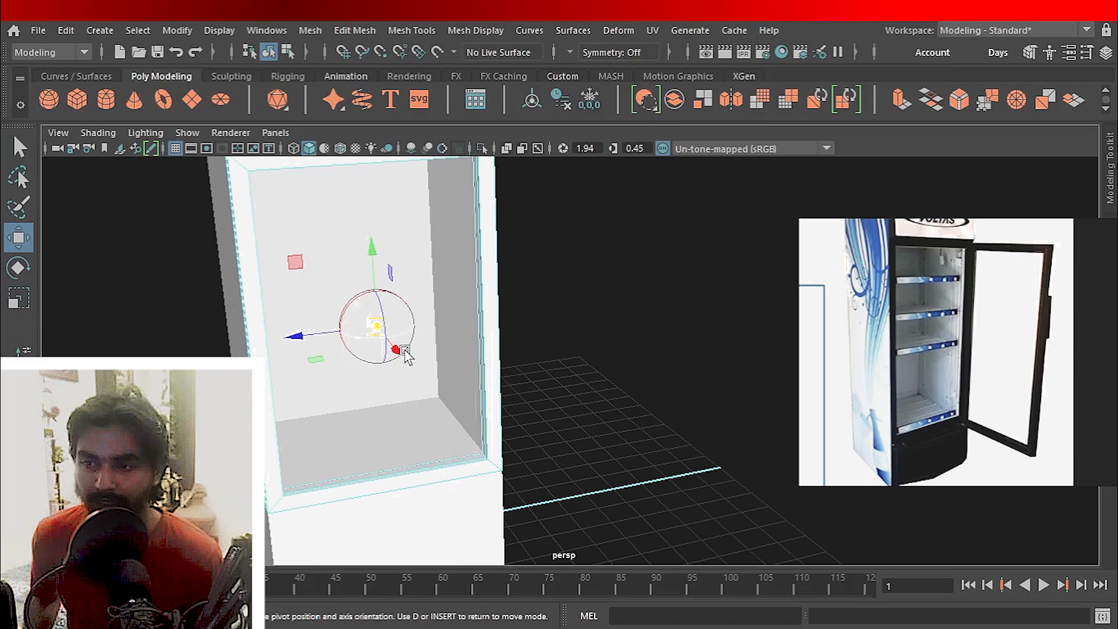
pyautogui.moveTo(303, 338)
pyautogui.mouseDown()
pyautogui.moveTo(520, 315)
pyautogui.moveTo(210, 344)
pyautogui.moveTo(524, 311)
pyautogui.moveTo(303, 345)
pyautogui.mouseUp()
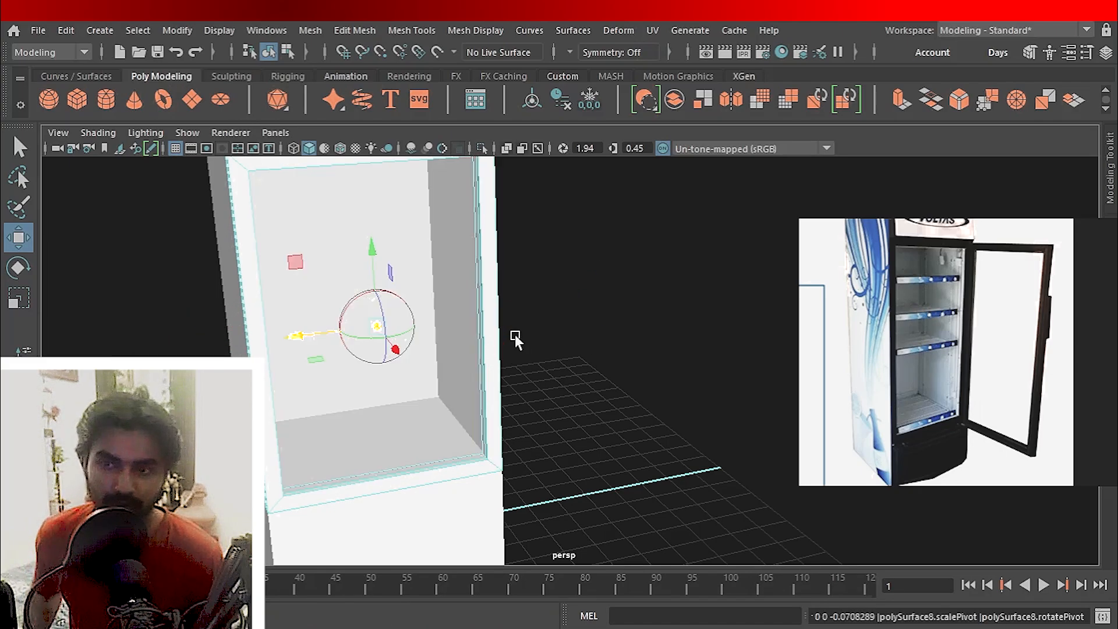
pyautogui.keyDown('alt'); pyautogui.moveTo(353, 384); pyautogui.dragTo(274, 381); pyautogui.keyUp('alt')
pyautogui.scroll(2, 275, 378)
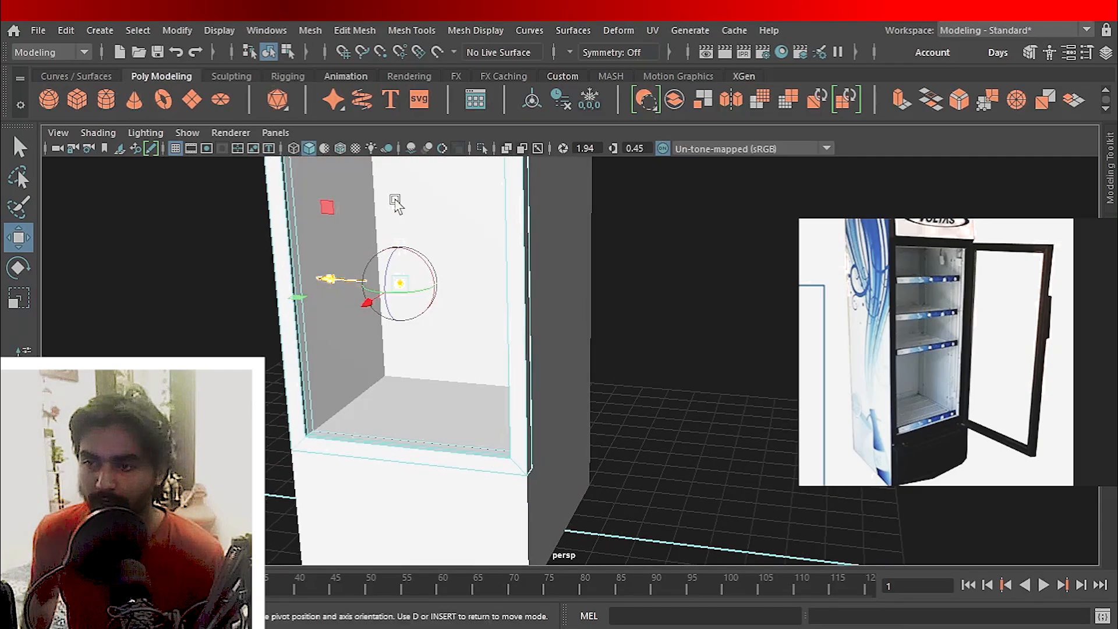
pyautogui.keyDown('alt'); pyautogui.moveTo(376, 326); pyautogui.dragTo(273, 405); pyautogui.keyUp('alt')
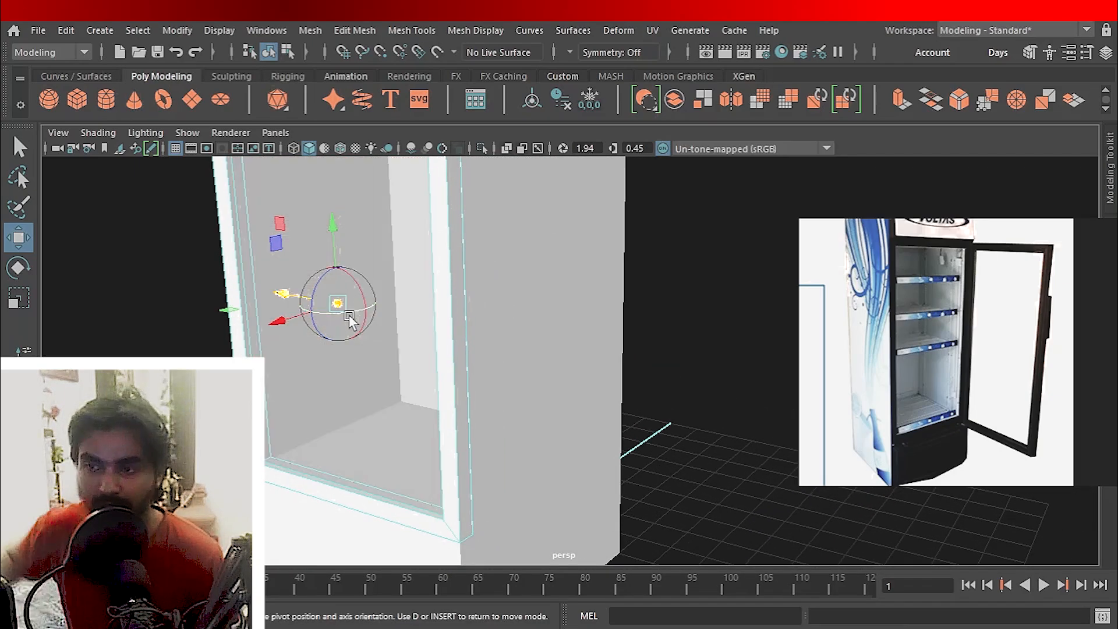
pyautogui.click(458, 278)
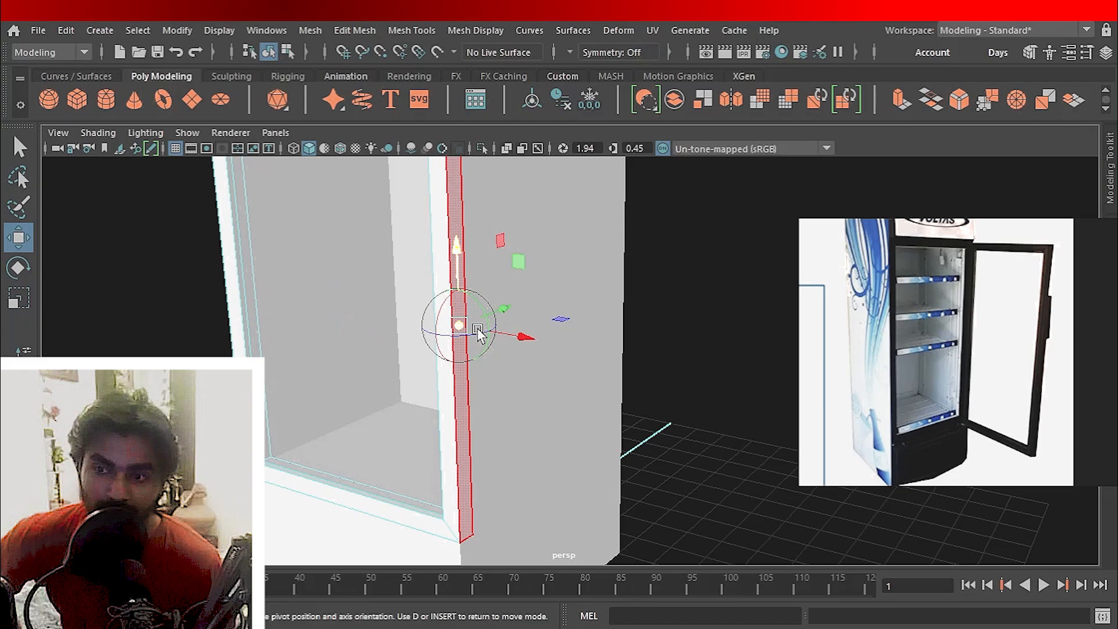
pyautogui.click(450, 221)
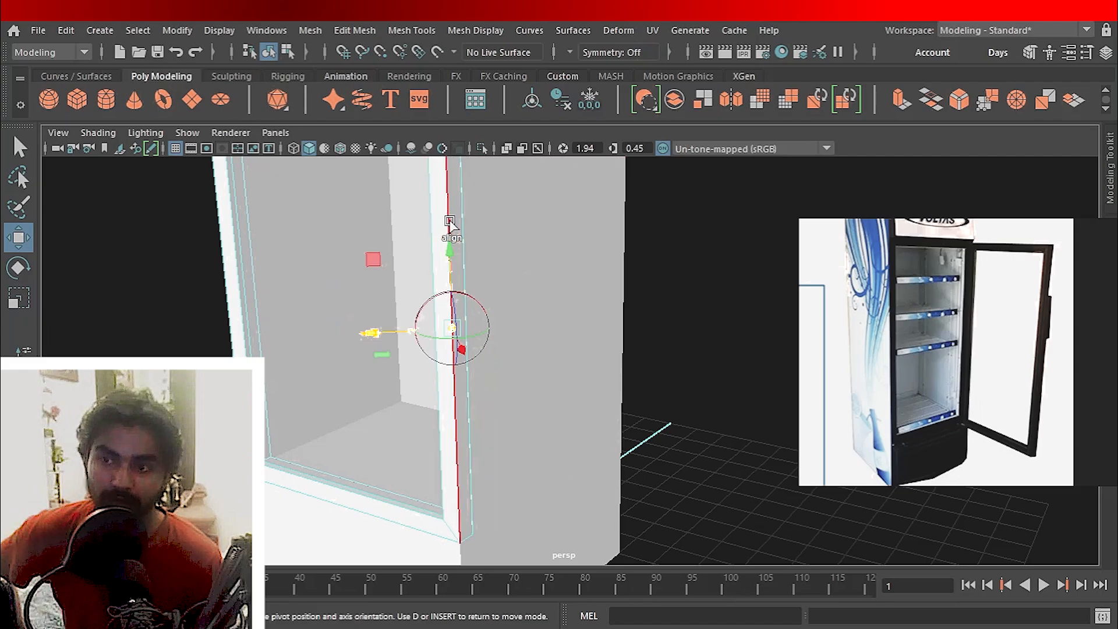
pyautogui.click(463, 397)
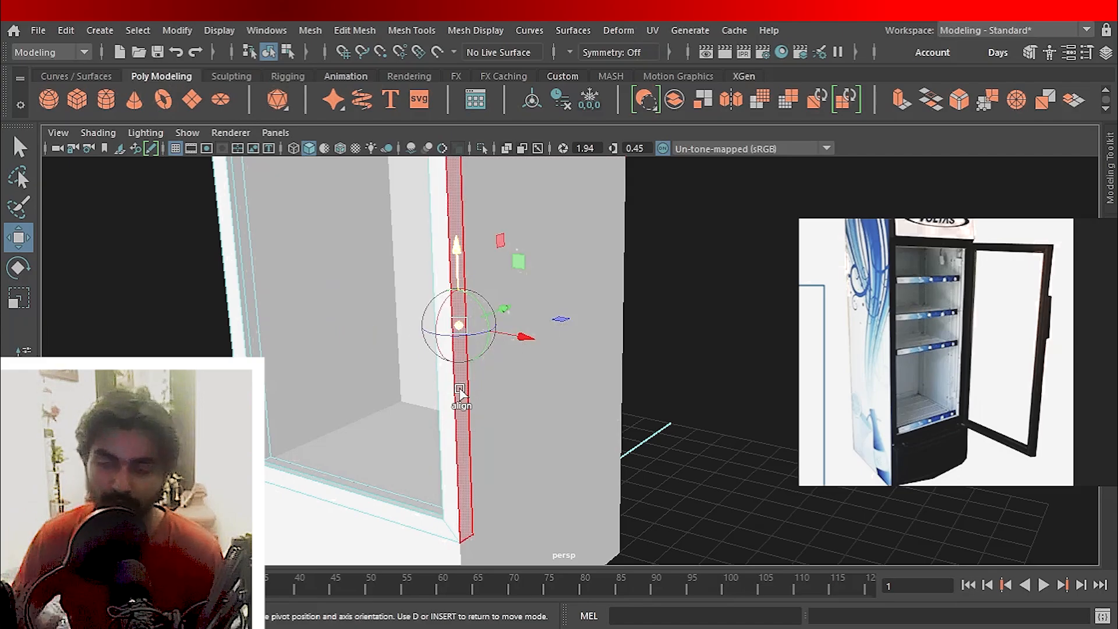
pyautogui.keyDown('alt'); pyautogui.moveTo(481, 404); pyautogui.dragTo(462, 355); pyautogui.keyUp('alt')
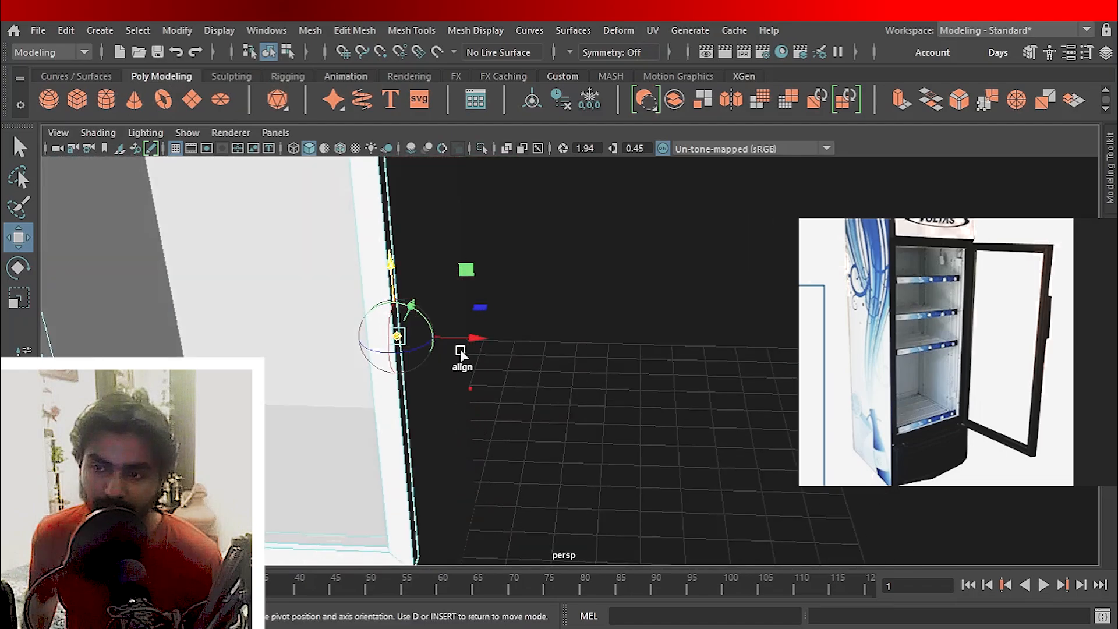
# Reselect the whole door and rotate it outward about its hinge-side pivot so the refrigerator stands open, then deselect it.
pyautogui.keyDown('alt'); pyautogui.moveTo(490, 408); pyautogui.dragTo(509, 442); pyautogui.keyUp('alt')
pyautogui.moveTo(513, 262); pyautogui.dragTo(552, 135, button='right')
pyautogui.click(515, 281)
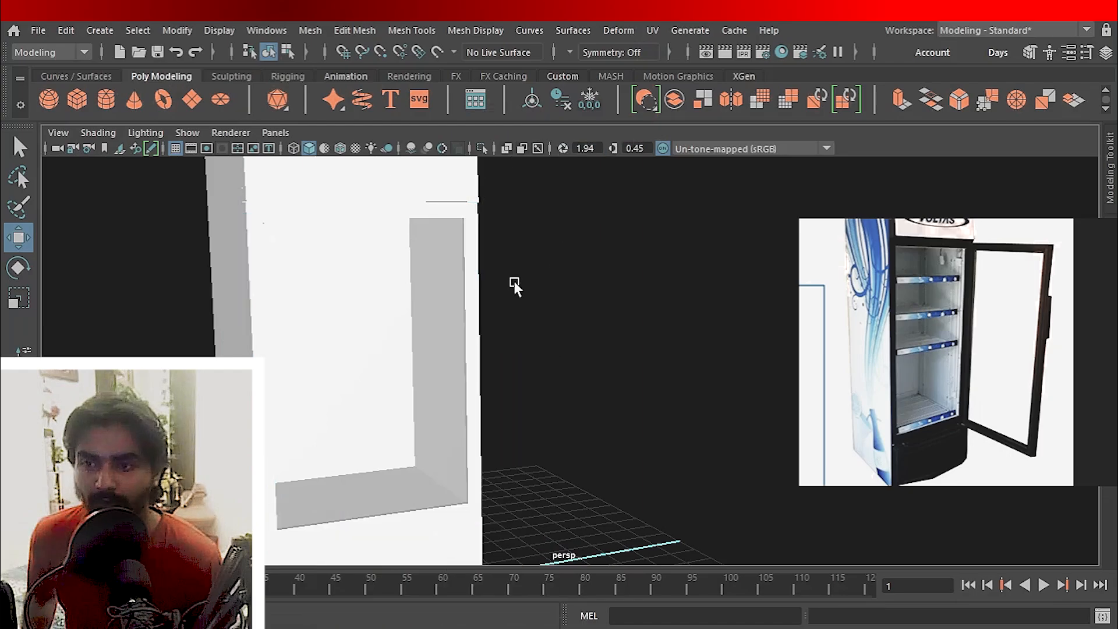
pyautogui.click(469, 283)
pyautogui.keyDown('alt'); pyautogui.moveTo(534, 424); pyautogui.dragTo(526, 427); pyautogui.keyUp('alt')
pyautogui.keyDown('alt'); pyautogui.moveTo(525, 425); pyautogui.dragTo(456, 320, button='right'); pyautogui.keyUp('alt')
pyautogui.keyDown('alt'); pyautogui.moveTo(456, 320); pyautogui.dragTo(539, 351); pyautogui.keyUp('alt')
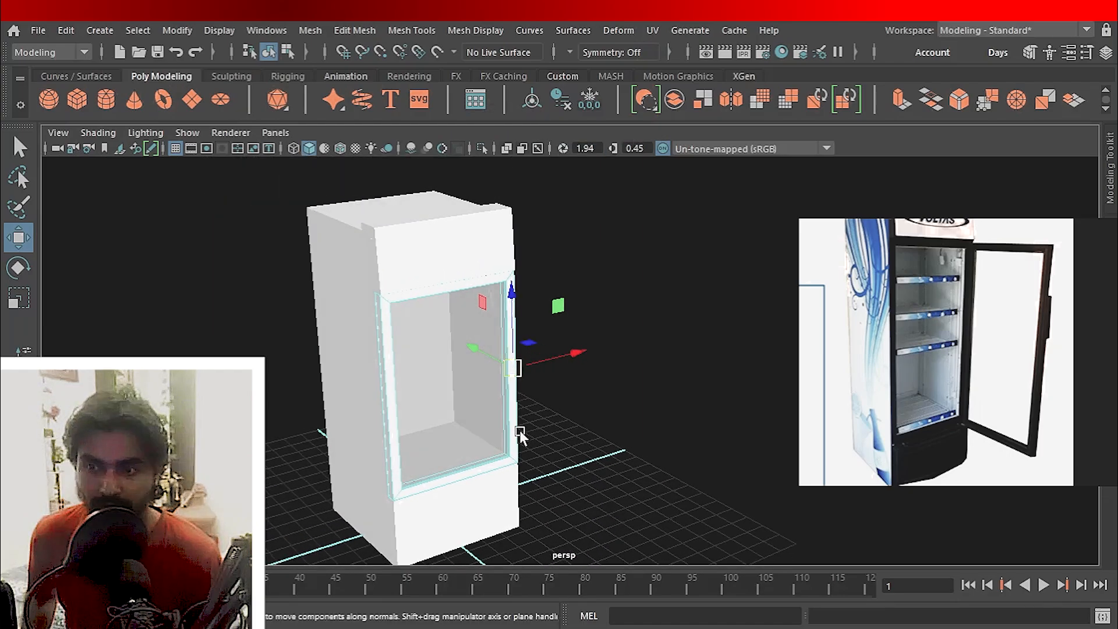
pyautogui.keyDown('alt'); pyautogui.moveTo(546, 428); pyautogui.dragTo(615, 417); pyautogui.keyUp('alt')
pyautogui.press('e')
pyautogui.click(649, 379)
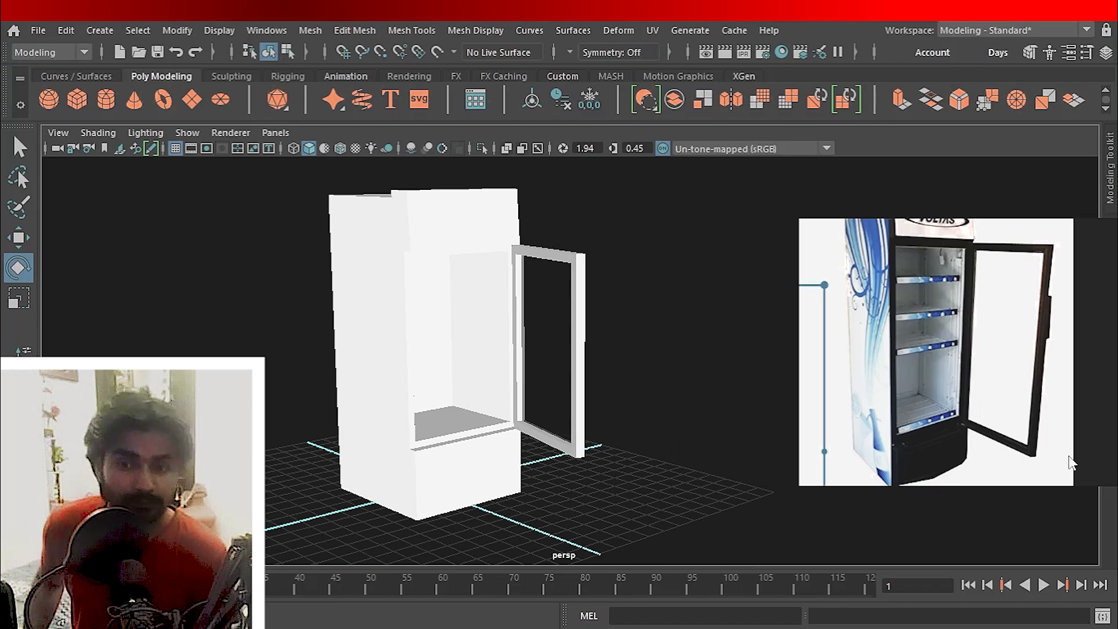
# Examine the shape of the lower front panel in the reference image and compare it with the model's base panel.
pyautogui.keyDown('alt'); pyautogui.moveTo(442, 451); pyautogui.dragTo(474, 353, button='middle'); pyautogui.keyUp('alt')
pyautogui.keyDown('alt'); pyautogui.moveTo(474, 353); pyautogui.dragTo(596, 390, button='right'); pyautogui.keyUp('alt')
pyautogui.keyDown('alt'); pyautogui.moveTo(511, 378); pyautogui.dragTo(571, 384, button='middle'); pyautogui.keyUp('alt')
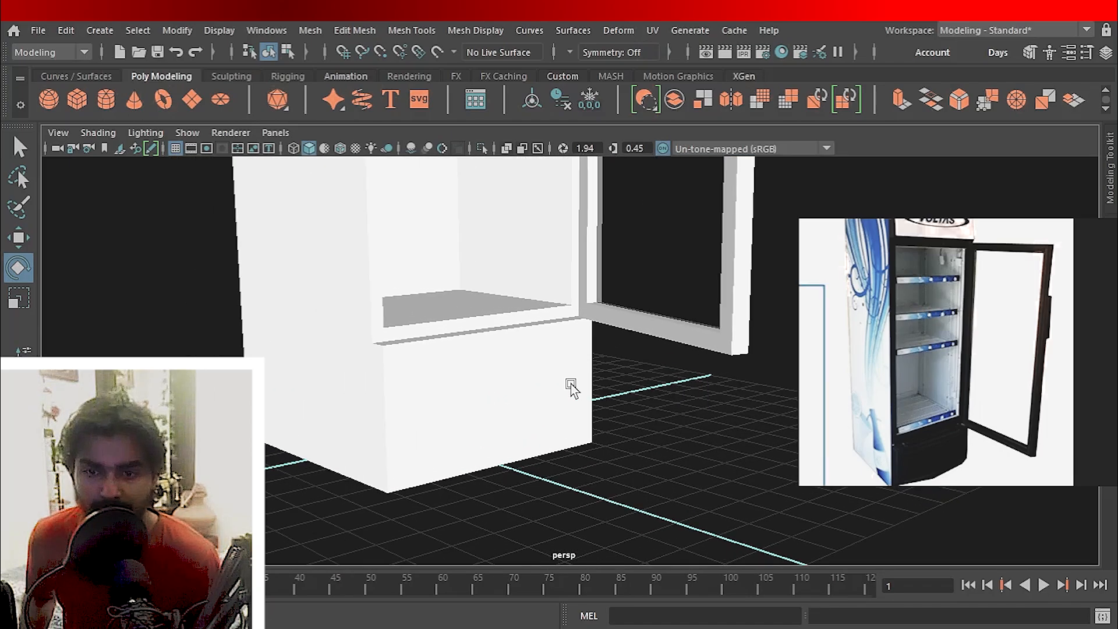
pyautogui.scroll(5, 913, 376)
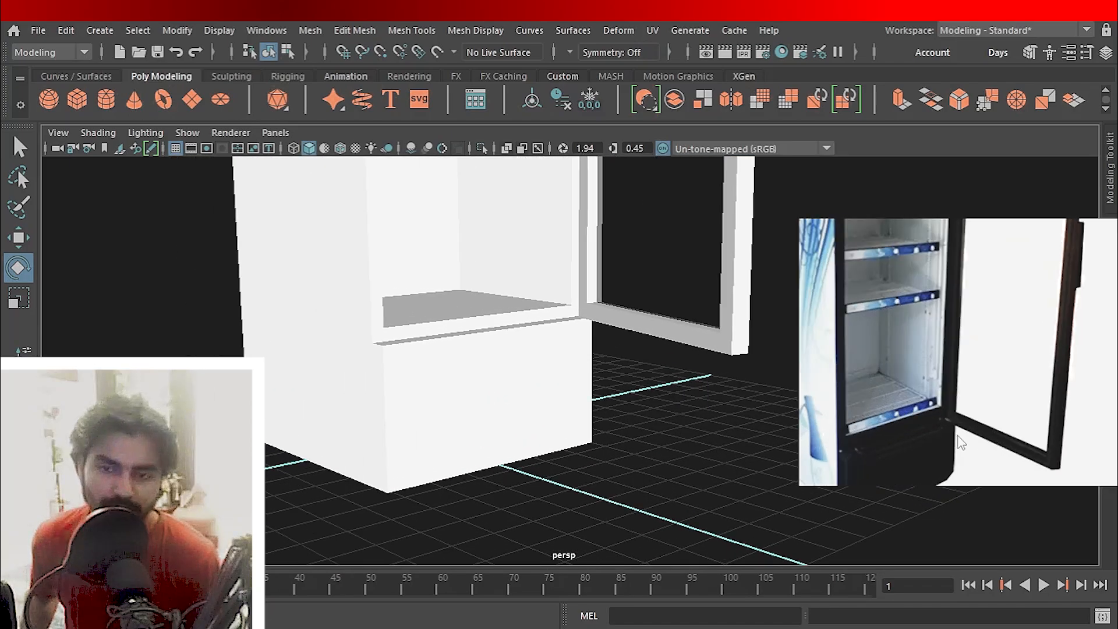
pyautogui.scroll(2, 913, 407)
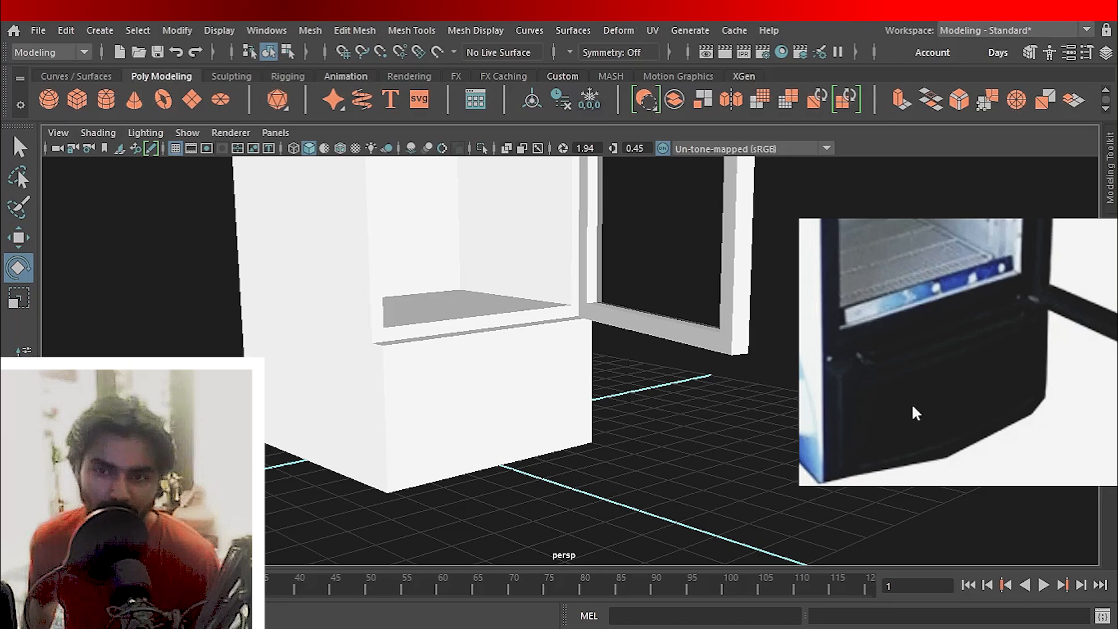
pyautogui.scroll(5, 572, 392)
pyautogui.scroll(-2, 605, 418)
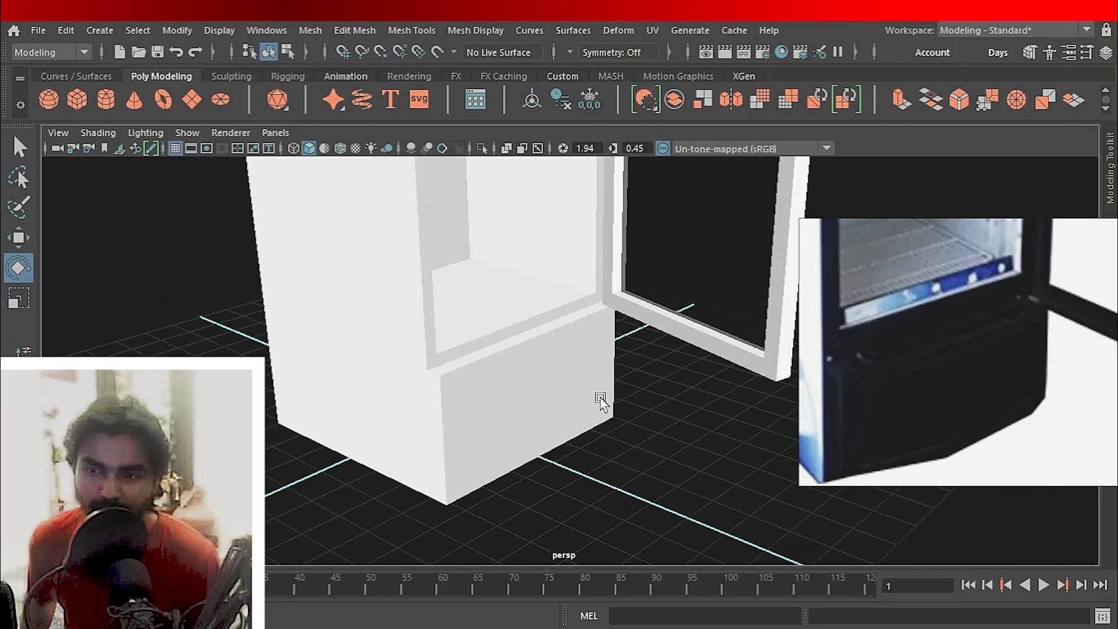
# Insert a vertical edge loop through the middle of the base panel with the Multi-Cut tool.
pyautogui.click(599, 400)
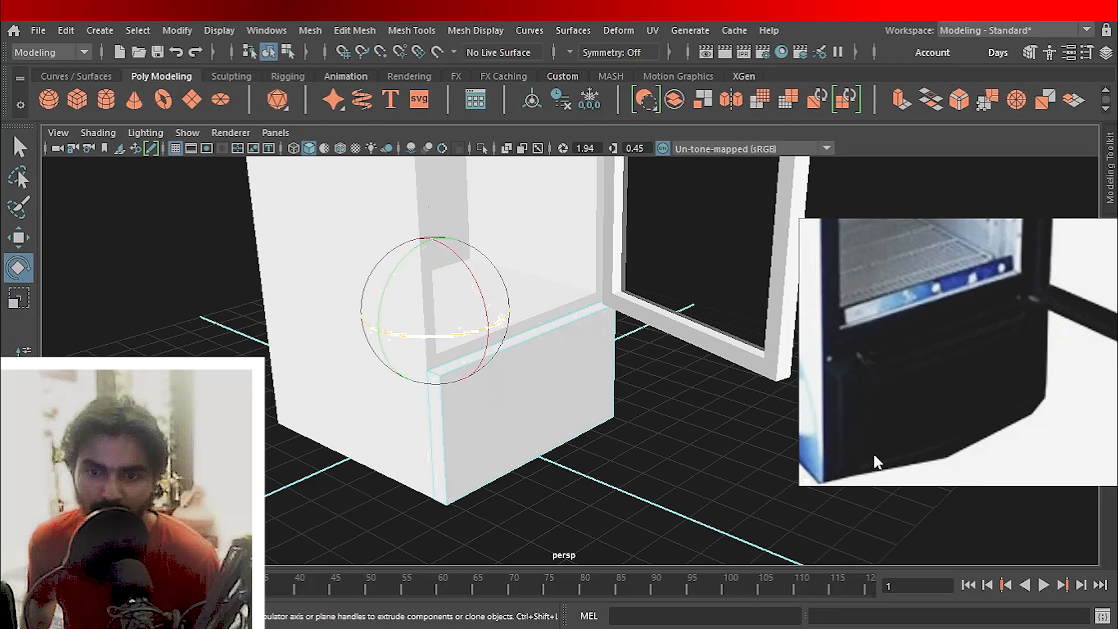
pyautogui.press('q')
pyautogui.scroll(3, 535, 396)
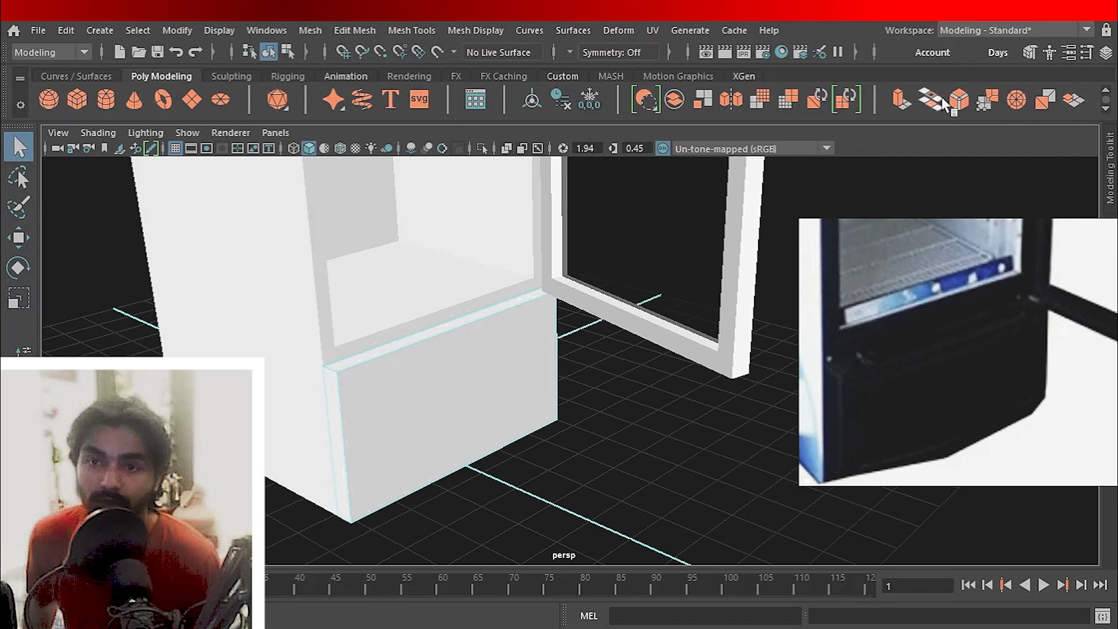
pyautogui.scroll(-1, 99, 94)
pyautogui.click(129, 100)
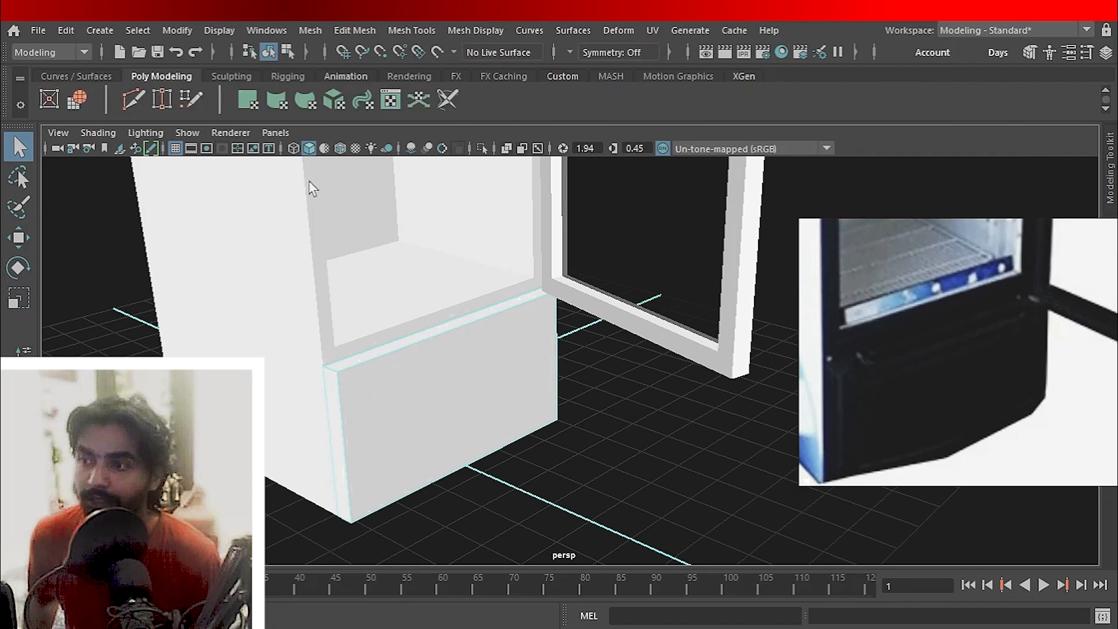
pyautogui.keyDown('ctrl'); pyautogui.click(457, 331); pyautogui.keyUp('ctrl')
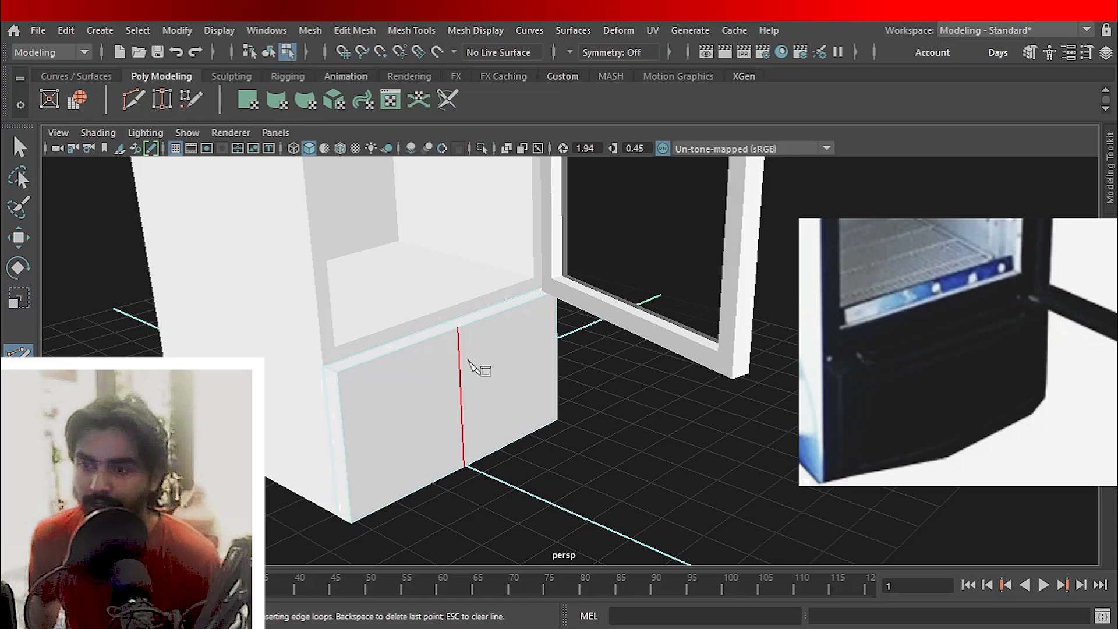
pyautogui.press('q')
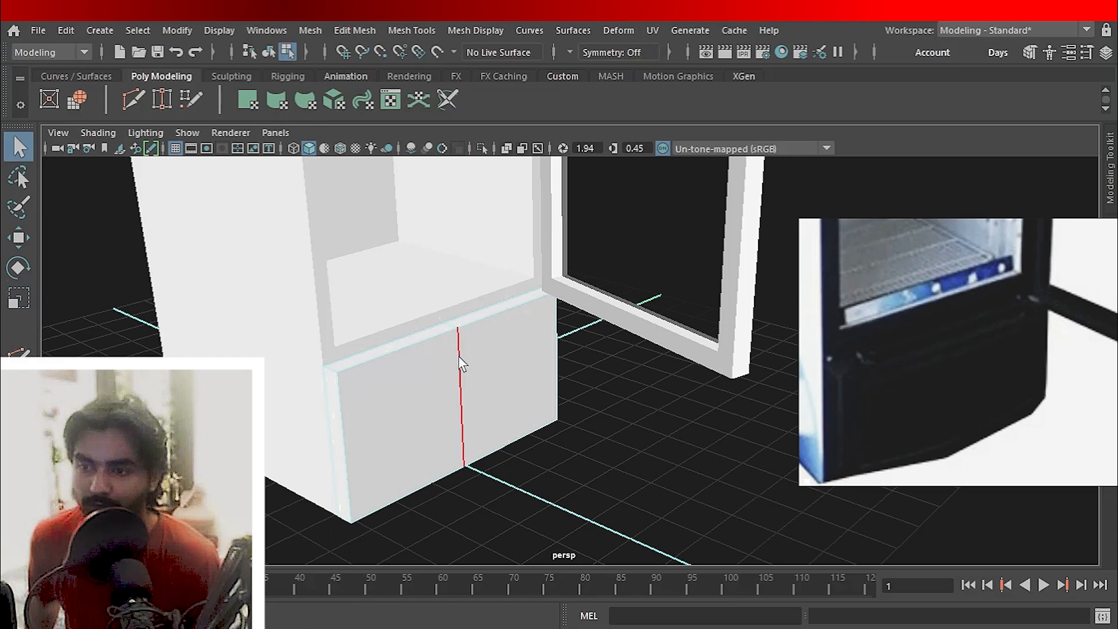
# Move the middle vertical edge of the base panel's front outward so the panel protrudes at its centre.
pyautogui.click(459, 359)
pyautogui.keyDown('alt'); pyautogui.moveTo(499, 421); pyautogui.dragTo(520, 452); pyautogui.keyUp('alt')
pyautogui.press('w')
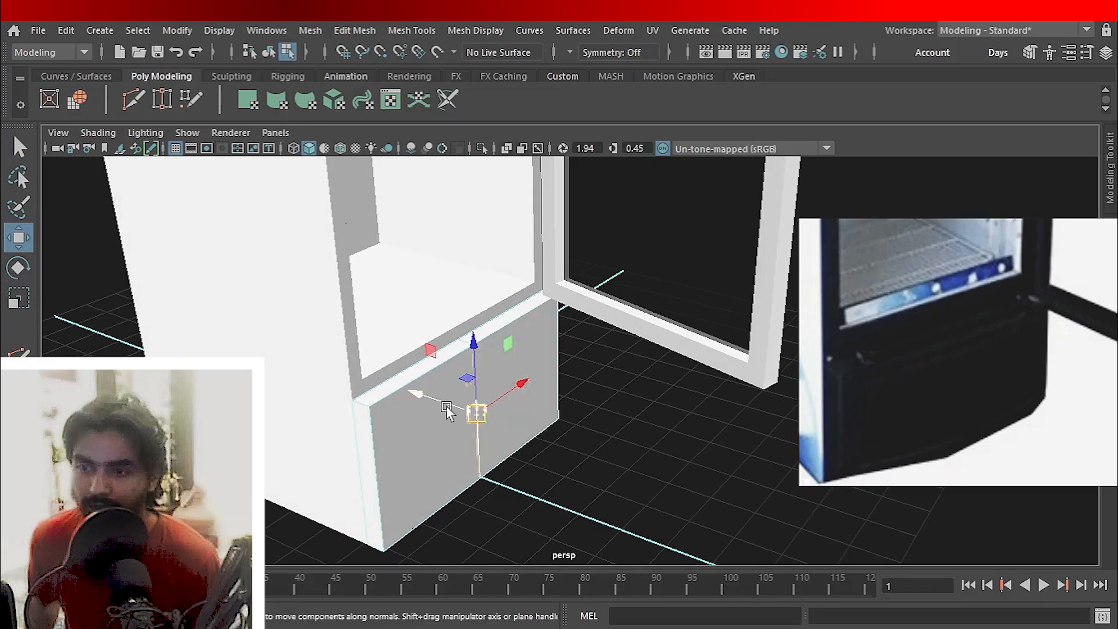
pyautogui.moveTo(432, 401); pyautogui.dragTo(467, 425)
pyautogui.moveTo(467, 422); pyautogui.dragTo(453, 417)
pyautogui.press('q')
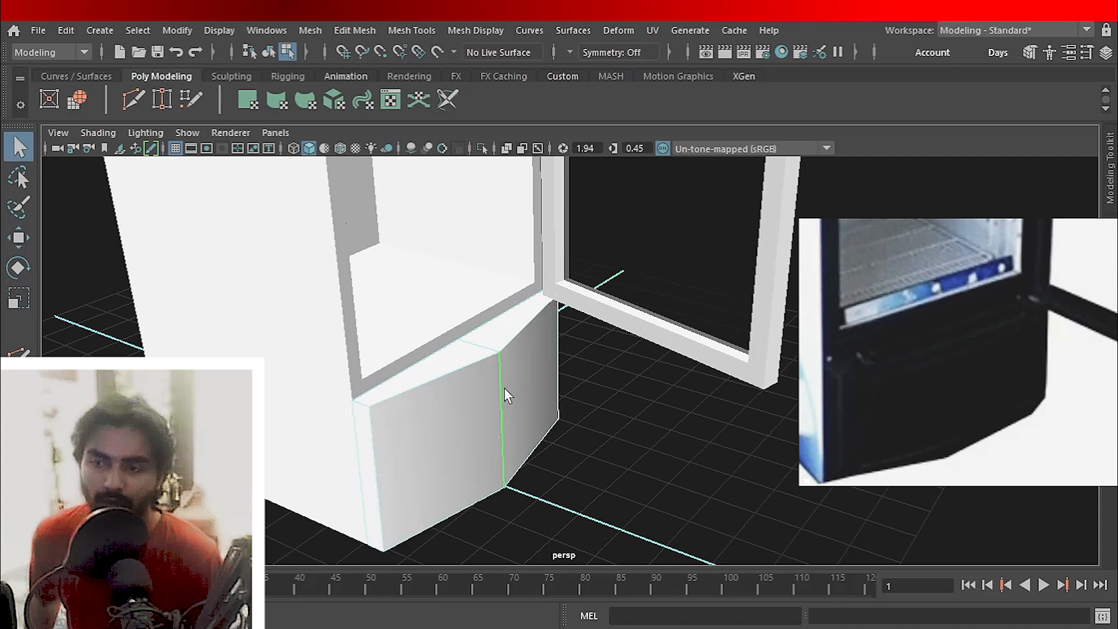
# Bevel the base panel's middle front edge with a fraction of 0.6 and 3 segments to round the front.
pyautogui.click(502, 387)
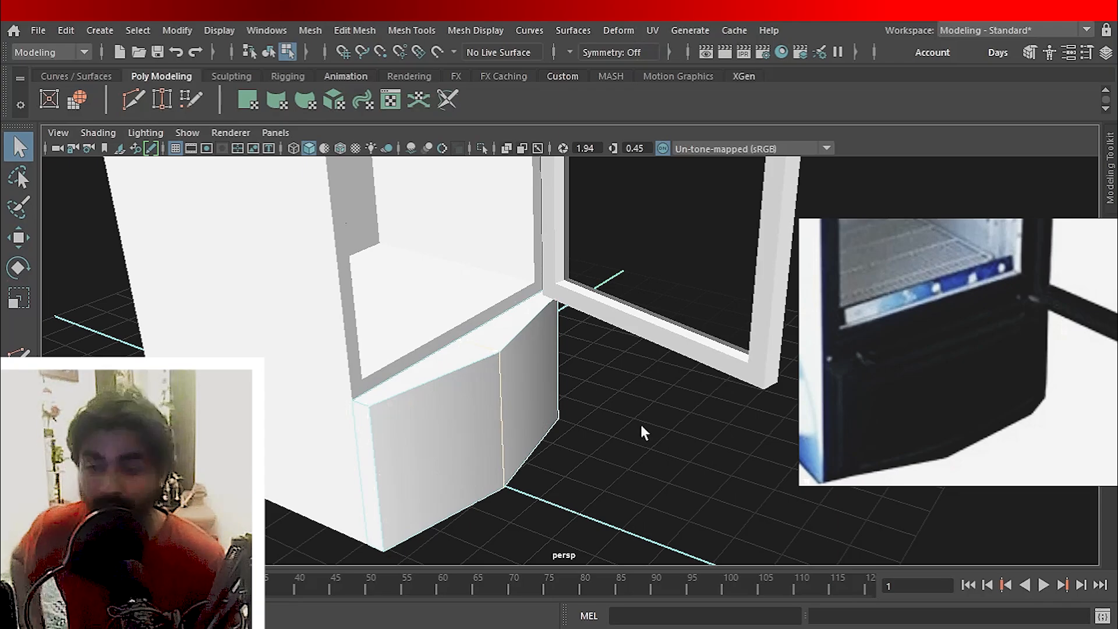
pyautogui.hotkey('ctrl', 'b')
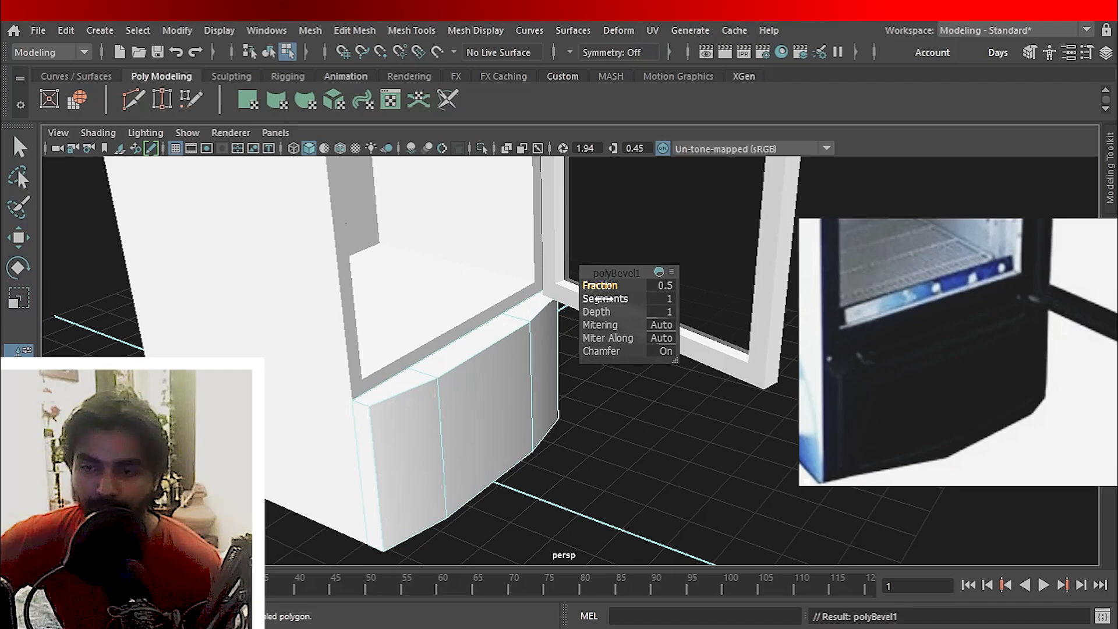
pyautogui.moveTo(604, 299)
pyautogui.mouseDown()
pyautogui.moveTo(626, 298)
pyautogui.moveTo(600, 285)
pyautogui.mouseUp()
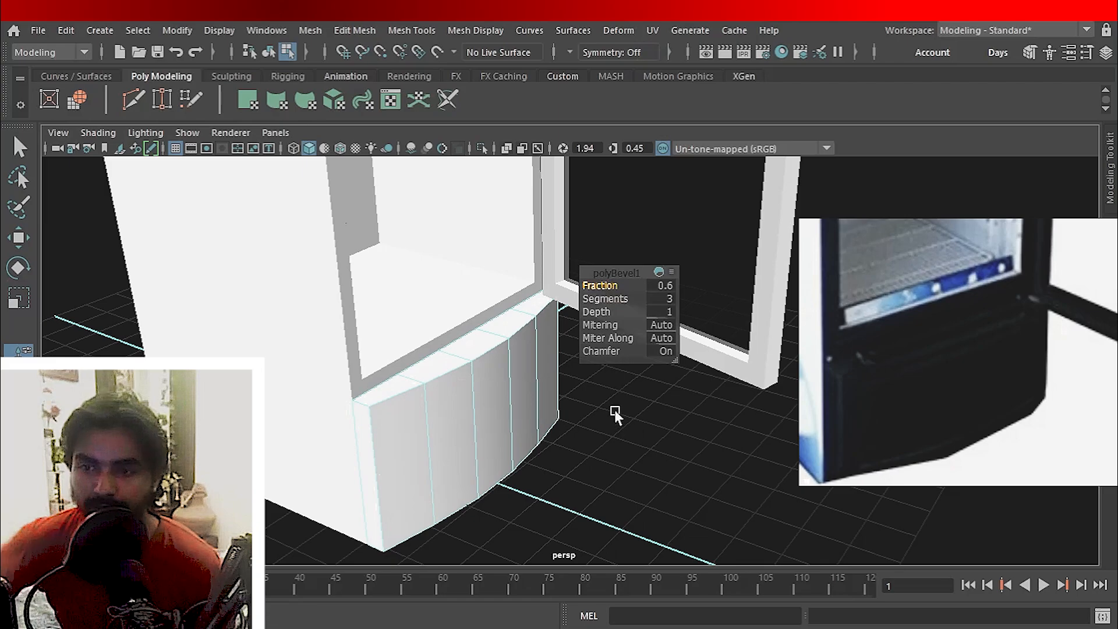
# Try to round the header's top front edge with a bevel of fraction 0.5 and 3 segments.
pyautogui.keyDown('alt'); pyautogui.moveTo(616, 472); pyautogui.dragTo(528, 337); pyautogui.keyUp('alt')
pyautogui.press('q')
pyautogui.moveTo(527, 336); pyautogui.dragTo(592, 317, button='right')
pyautogui.keyDown('alt'); pyautogui.moveTo(592, 317); pyautogui.dragTo(489, 372); pyautogui.keyUp('alt')
pyautogui.click(487, 331)
pyautogui.keyDown('alt'); pyautogui.moveTo(487, 331); pyautogui.dragTo(588, 387); pyautogui.keyUp('alt')
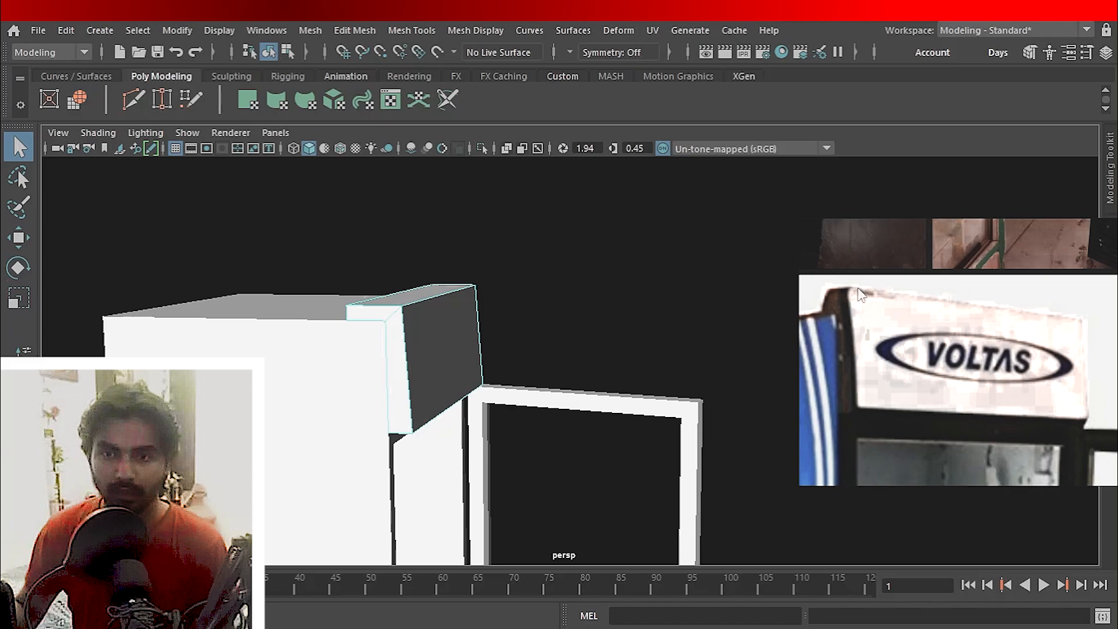
pyautogui.keyDown('alt'); pyautogui.moveTo(366, 306); pyautogui.dragTo(419, 342); pyautogui.keyUp('alt')
pyautogui.moveTo(414, 277); pyautogui.dragTo(410, 148, button='right')
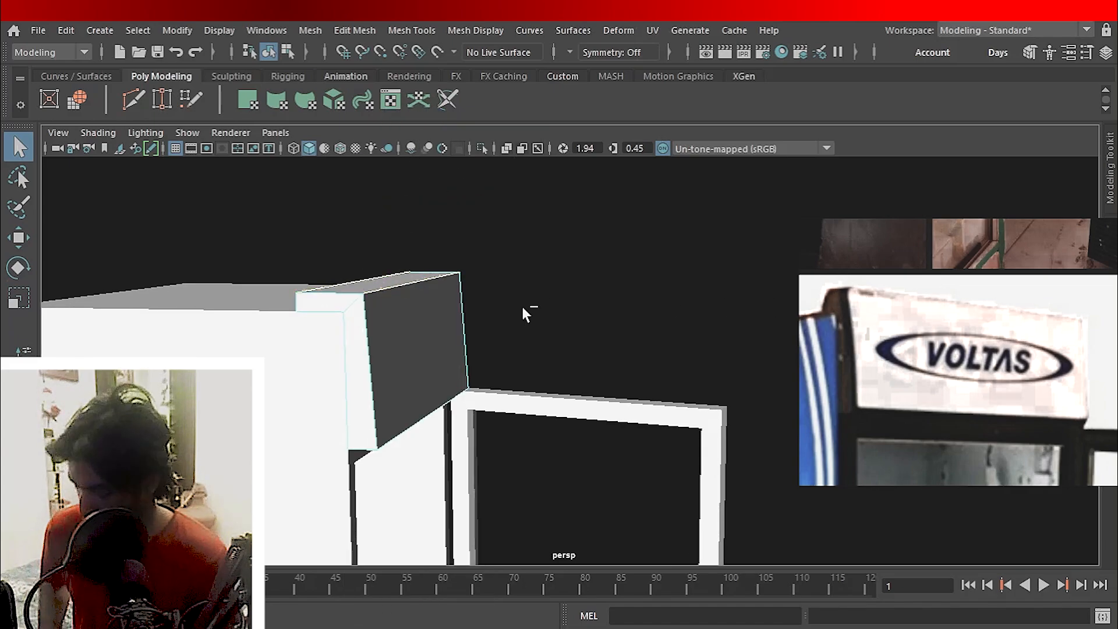
pyautogui.hotkey('ctrl', 'b')
pyautogui.keyDown('alt'); pyautogui.moveTo(402, 294); pyautogui.dragTo(388, 326); pyautogui.keyUp('alt')
pyautogui.keyDown('alt'); pyautogui.moveTo(401, 350); pyautogui.dragTo(455, 399, button='right'); pyautogui.keyUp('alt')
pyautogui.keyDown('alt'); pyautogui.moveTo(441, 365); pyautogui.dragTo(491, 364, button='middle'); pyautogui.keyUp('alt')
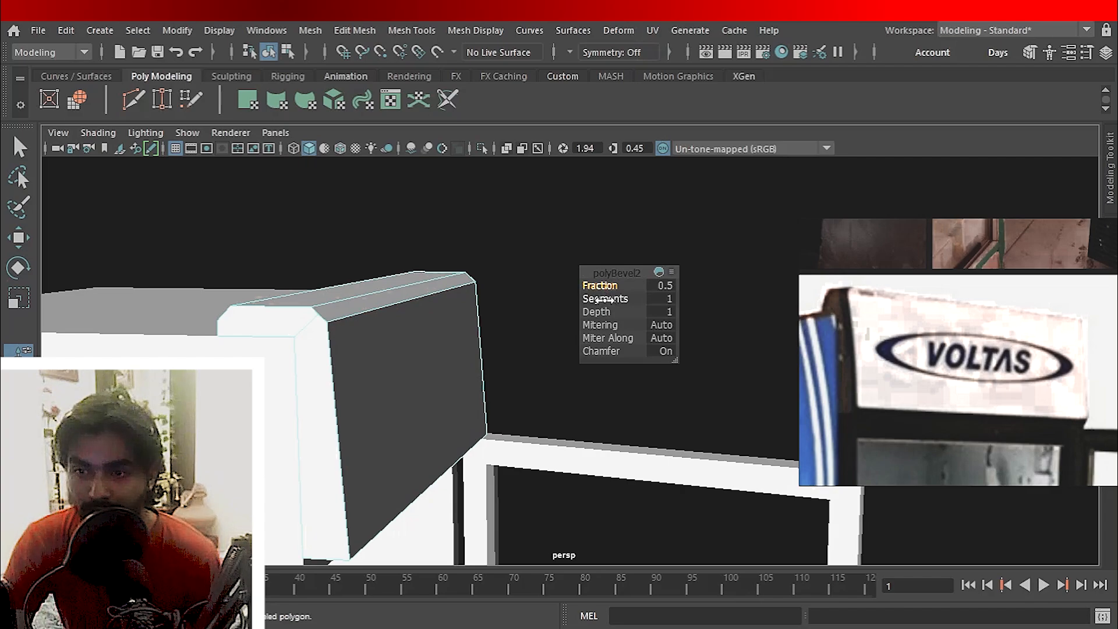
pyautogui.moveTo(606, 299); pyautogui.dragTo(610, 299)
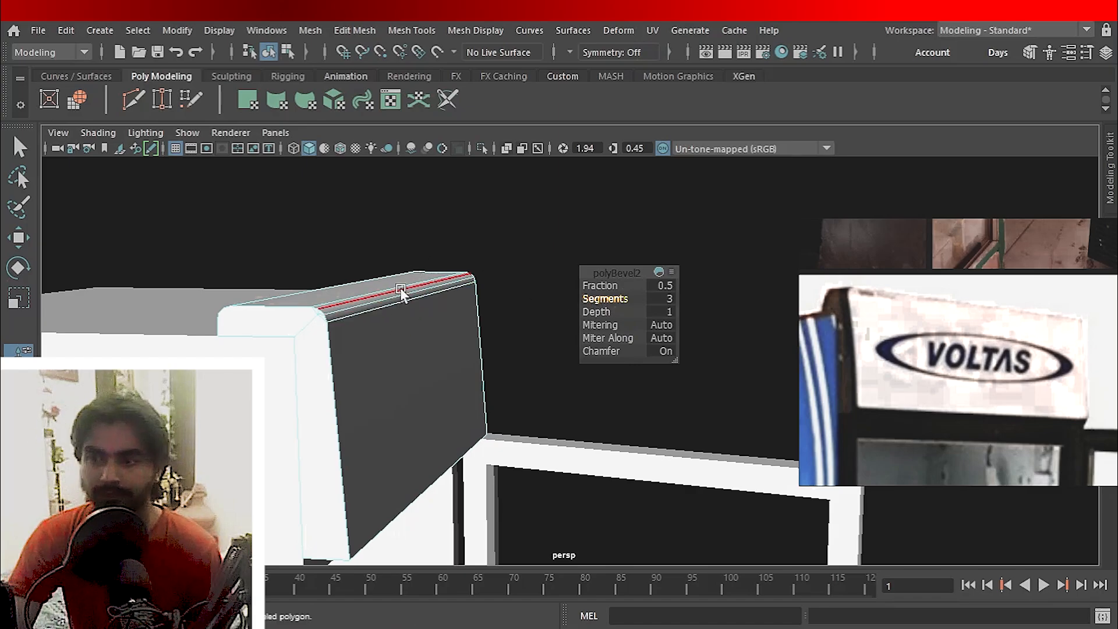
# Examine the bevelled header from several angles and compare its profile with the Voltas header in the reference image.
pyautogui.moveTo(400, 294); pyautogui.dragTo(449, 135, button='right')
pyautogui.keyDown('alt'); pyautogui.moveTo(525, 242); pyautogui.dragTo(469, 370); pyautogui.keyUp('alt')
pyautogui.keyDown('alt'); pyautogui.moveTo(469, 370); pyautogui.dragTo(435, 259, button='middle'); pyautogui.keyUp('alt')
pyautogui.scroll(-4, 435, 260)
pyautogui.keyDown('alt'); pyautogui.moveTo(458, 324); pyautogui.dragTo(526, 327); pyautogui.keyUp('alt')
pyautogui.keyDown('alt'); pyautogui.moveTo(526, 326); pyautogui.dragTo(562, 420, button='right'); pyautogui.keyUp('alt')
pyautogui.keyDown('alt'); pyautogui.moveTo(460, 253); pyautogui.dragTo(460, 286, button='middle'); pyautogui.keyUp('alt')
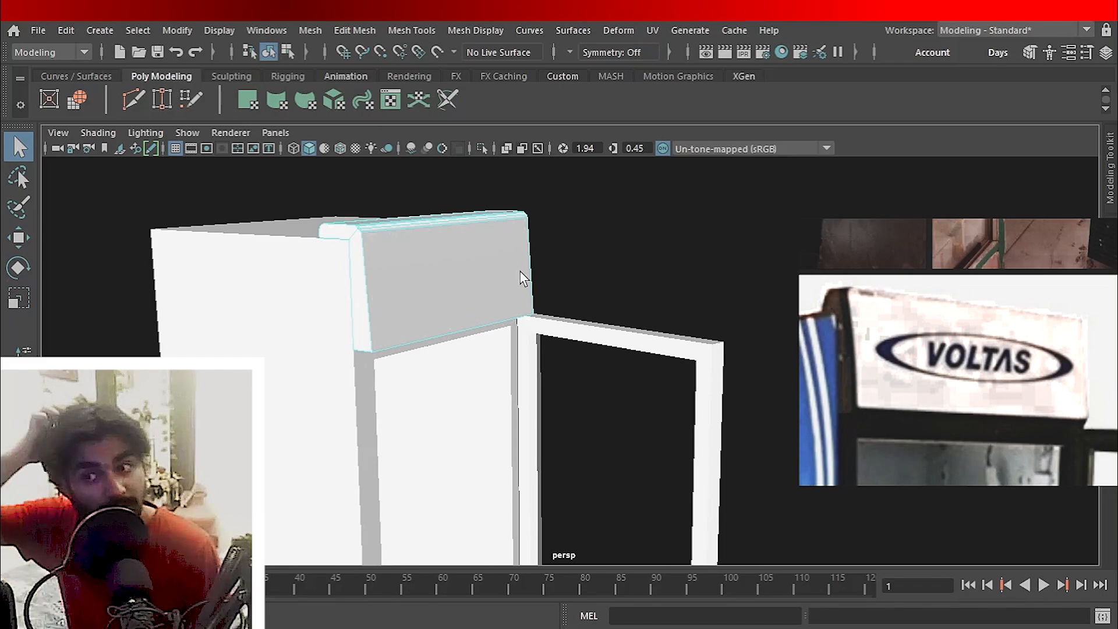
pyautogui.keyDown('alt'); pyautogui.moveTo(434, 260); pyautogui.dragTo(431, 293, button='middle'); pyautogui.keyUp('alt')
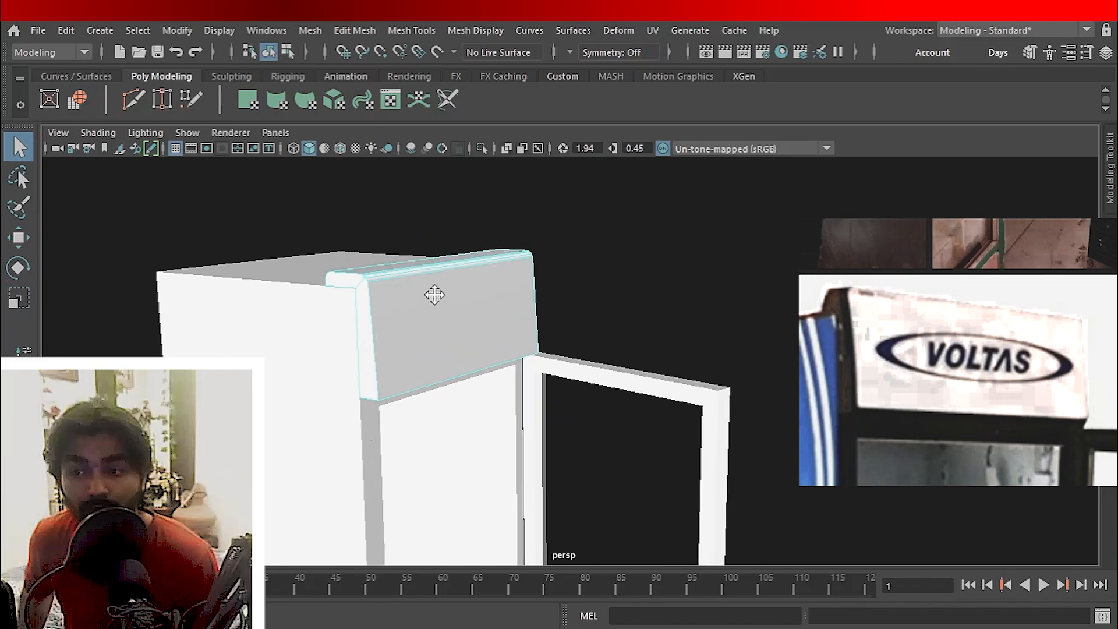
pyautogui.keyDown('alt'); pyautogui.moveTo(432, 293); pyautogui.dragTo(478, 344, button='right'); pyautogui.keyUp('alt')
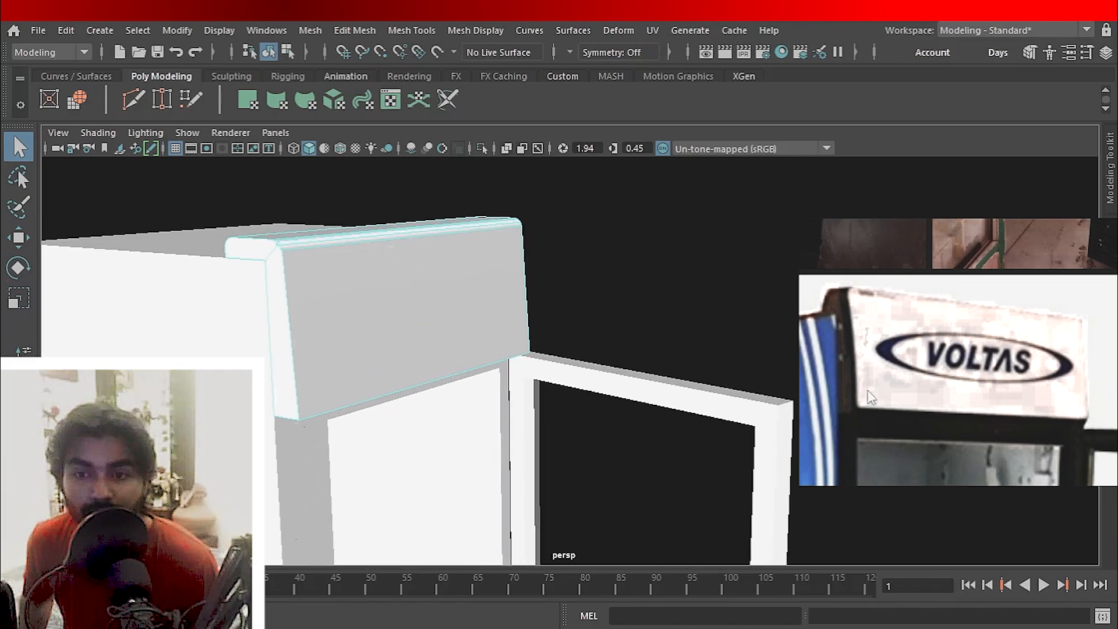
pyautogui.keyDown('alt'); pyautogui.moveTo(358, 341); pyautogui.dragTo(427, 274); pyautogui.keyUp('alt')
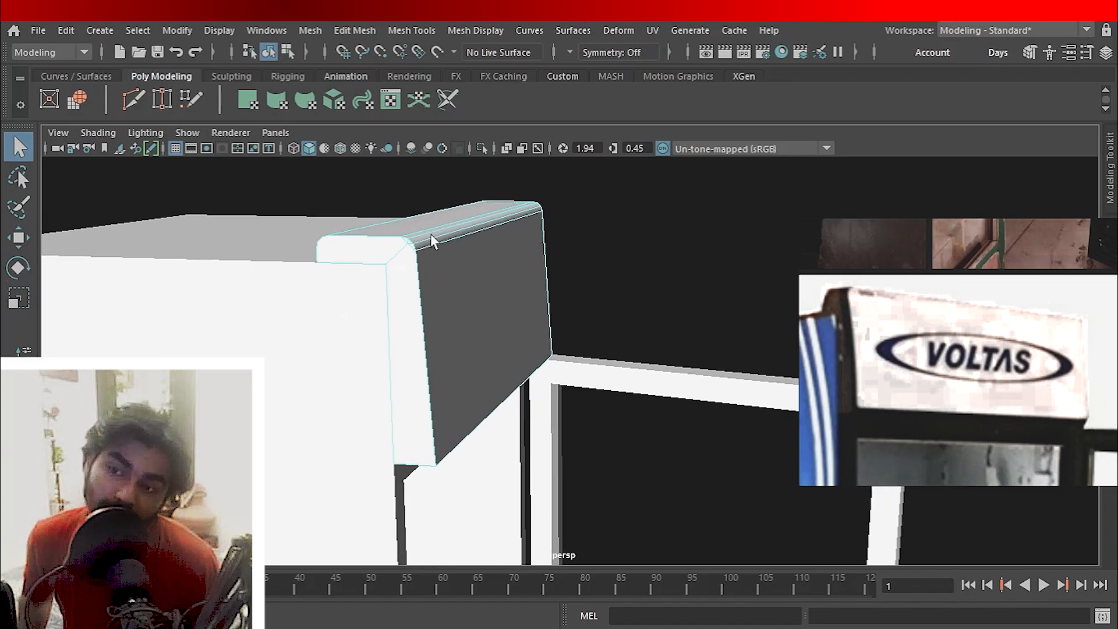
# Undo the bevel on the header's top front edge.
pyautogui.hotkey('ctrl', 'z')
pyautogui.hotkey('ctrl', 'z')
pyautogui.hotkey('ctrl', 'z')
pyautogui.hotkey('ctrl', 'z')
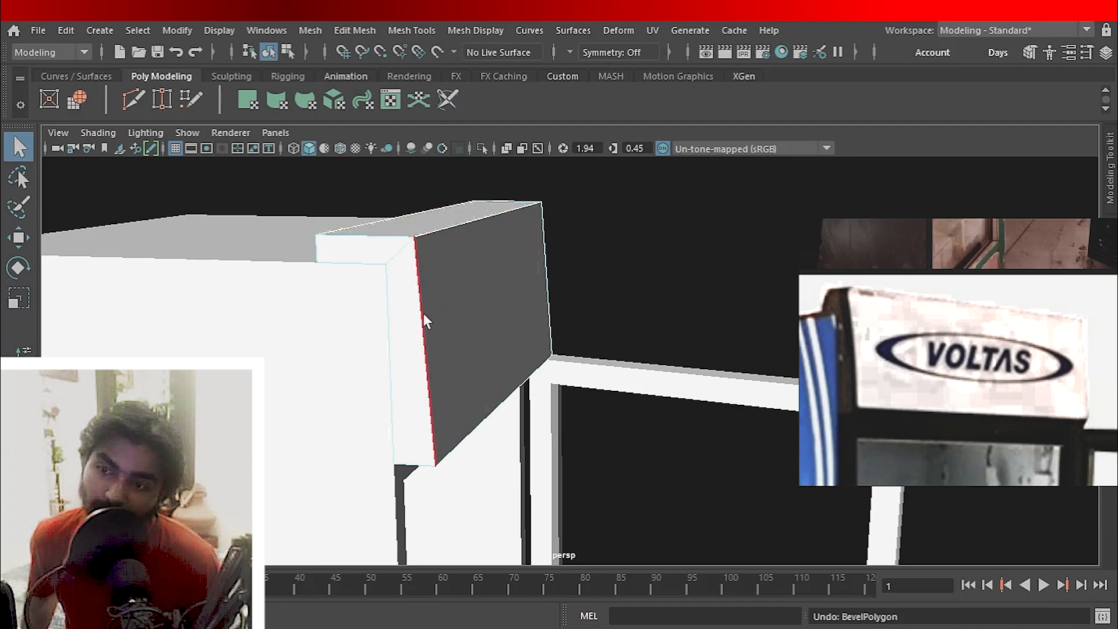
# Insert a horizontal edge loop across the header's front and move its front edge outward and slightly up.
pyautogui.click(167, 97)
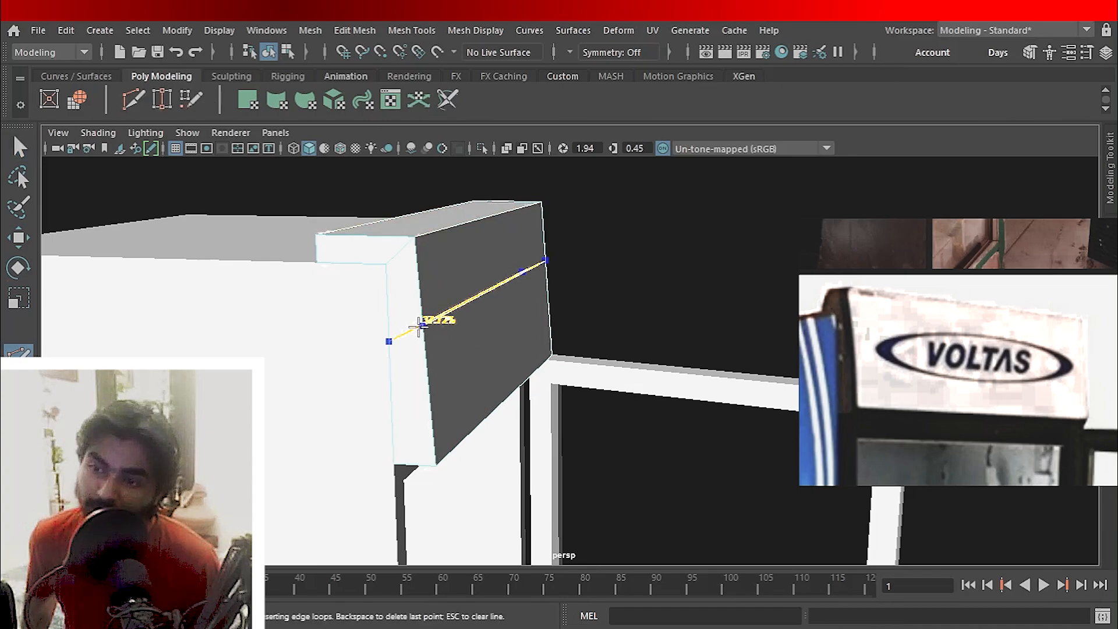
pyautogui.click(451, 341)
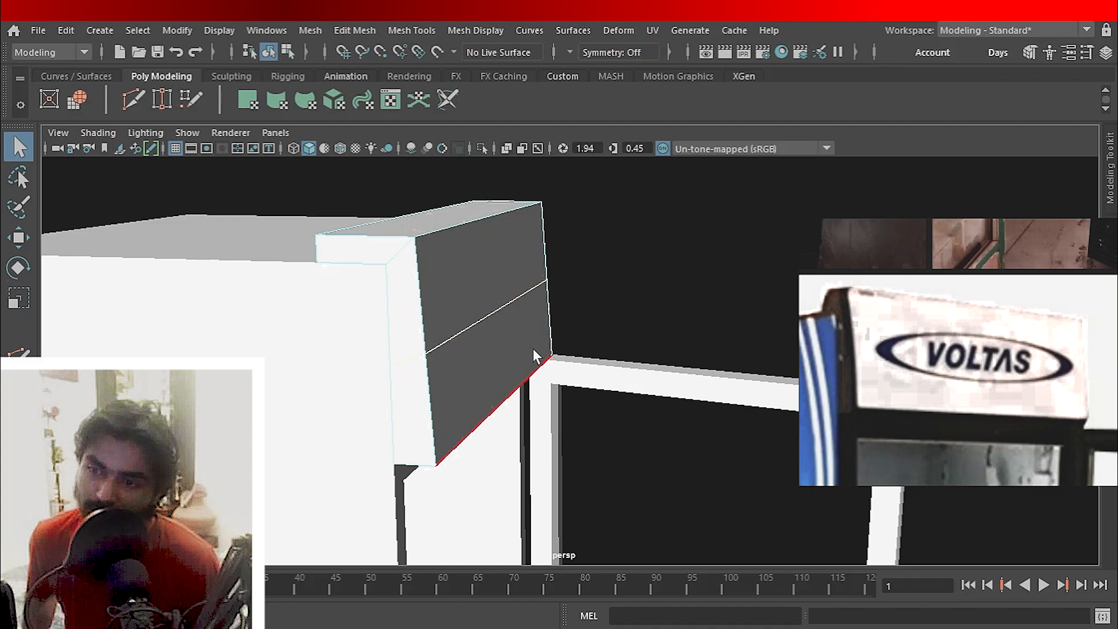
pyautogui.press('w')
pyautogui.moveTo(496, 306); pyautogui.dragTo(506, 271)
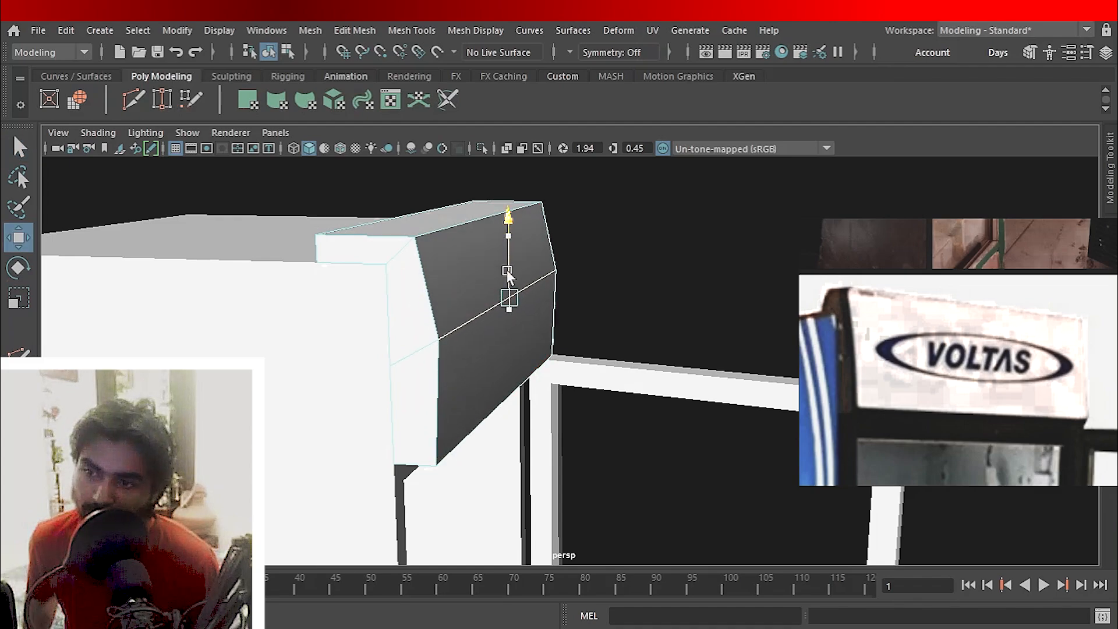
# Bevel the header's horizontal middle front edge with a fraction of 0.8 and 3 segments to curve the front.
pyautogui.doubleClick(460, 324)
pyautogui.hotkey('ctrl', 'b')
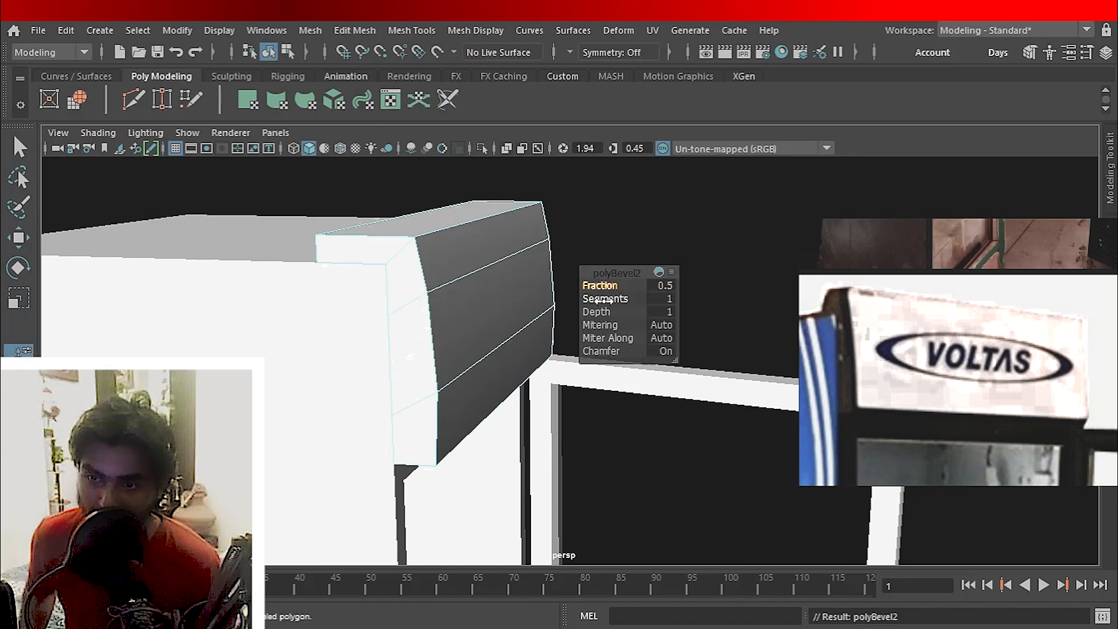
pyautogui.moveTo(601, 298)
pyautogui.mouseDown()
pyautogui.moveTo(623, 286)
pyautogui.moveTo(599, 286)
pyautogui.moveTo(604, 298)
pyautogui.moveTo(603, 283)
pyautogui.mouseUp()
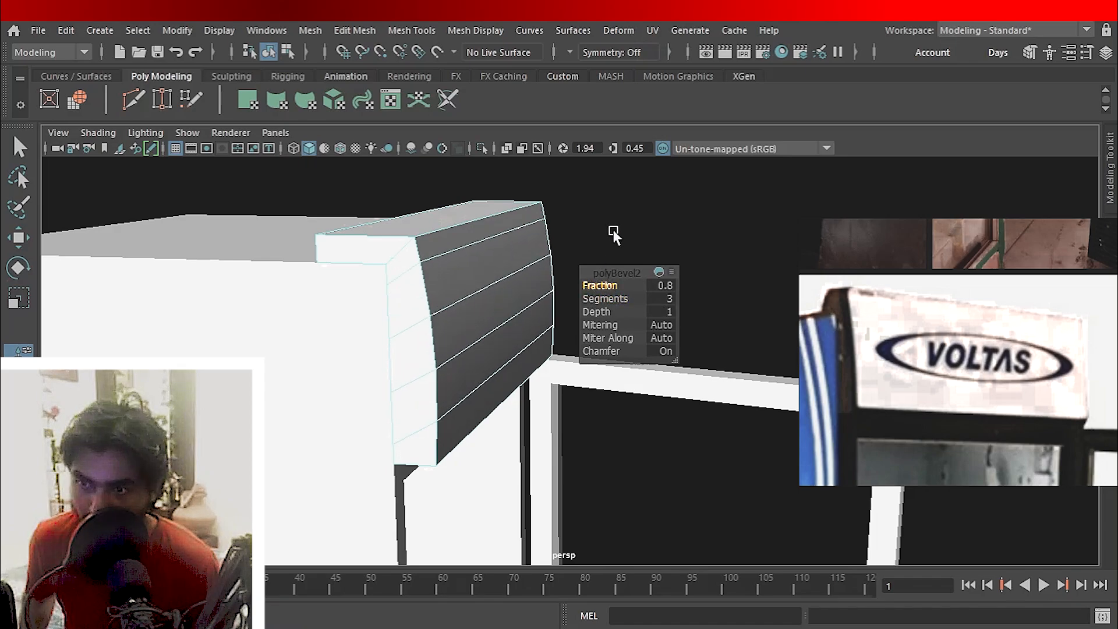
# Bevel the header's top front edge with multiple segments to round it off.
pyautogui.moveTo(520, 255)
pyautogui.keyDown('alt'); pyautogui.mouseDown()
pyautogui.moveTo(533, 249)
pyautogui.moveTo(514, 246)
pyautogui.mouseUp(); pyautogui.keyUp('alt')
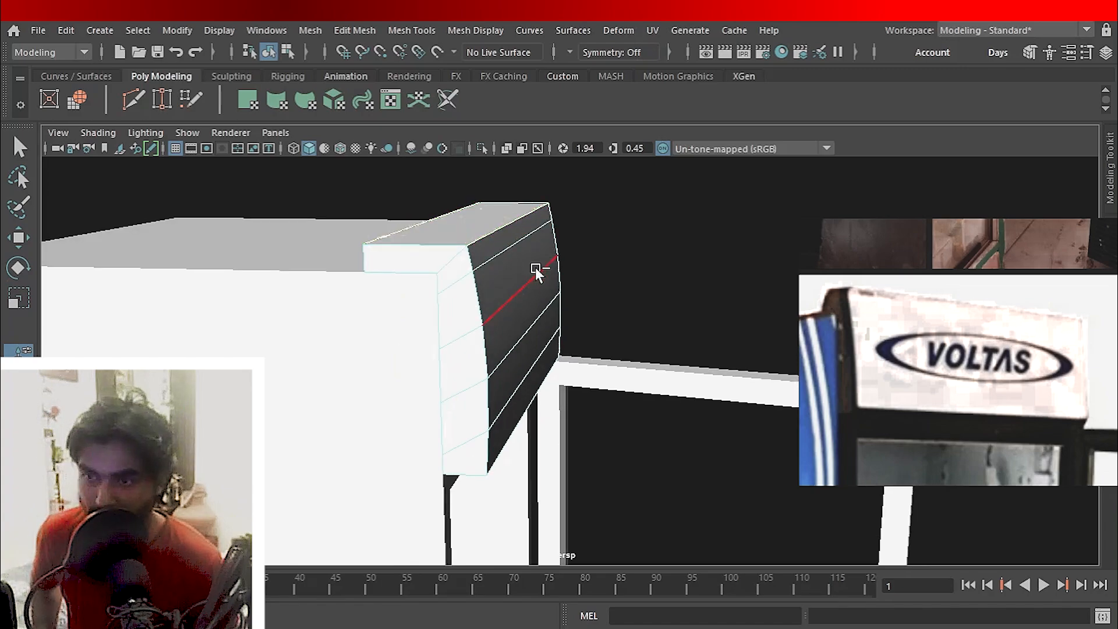
pyautogui.hotkey('ctrl', 'b')
pyautogui.moveTo(613, 304); pyautogui.dragTo(618, 299)
pyautogui.moveTo(546, 212); pyautogui.dragTo(629, 138, button='right')
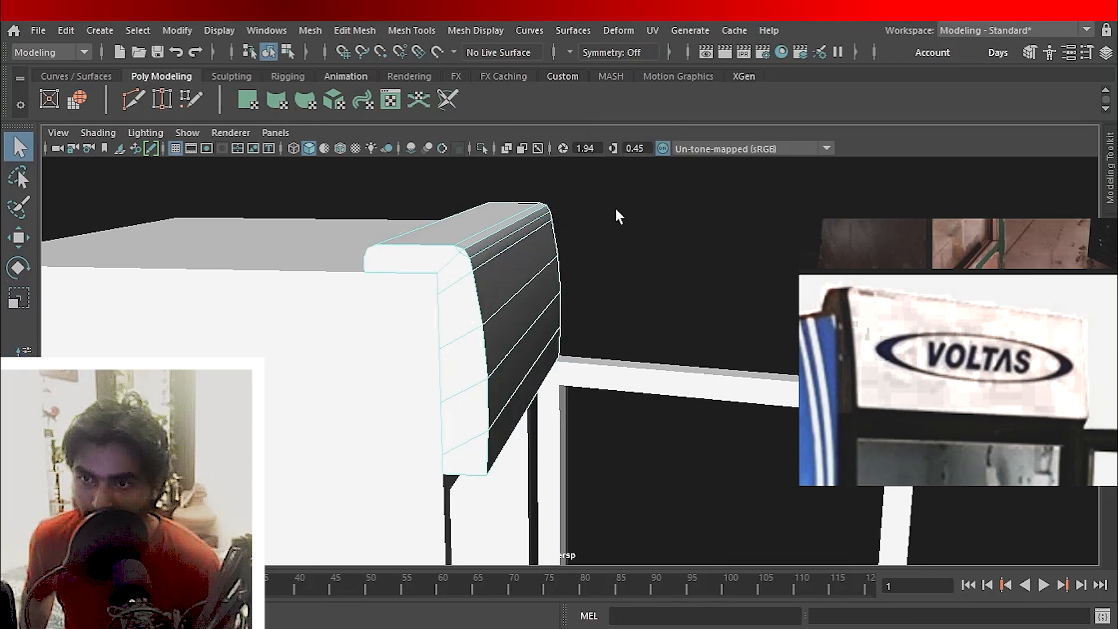
pyautogui.click(616, 212)
# Examine the curved header and cabinet interior, and study the shelves in the reference image.
pyautogui.keyDown('alt'); pyautogui.moveTo(613, 220); pyautogui.dragTo(478, 328); pyautogui.keyUp('alt')
pyautogui.keyDown('alt'); pyautogui.moveTo(478, 327); pyautogui.dragTo(464, 363, button='right'); pyautogui.keyUp('alt')
pyautogui.keyDown('alt'); pyautogui.moveTo(464, 363); pyautogui.dragTo(522, 285); pyautogui.keyUp('alt')
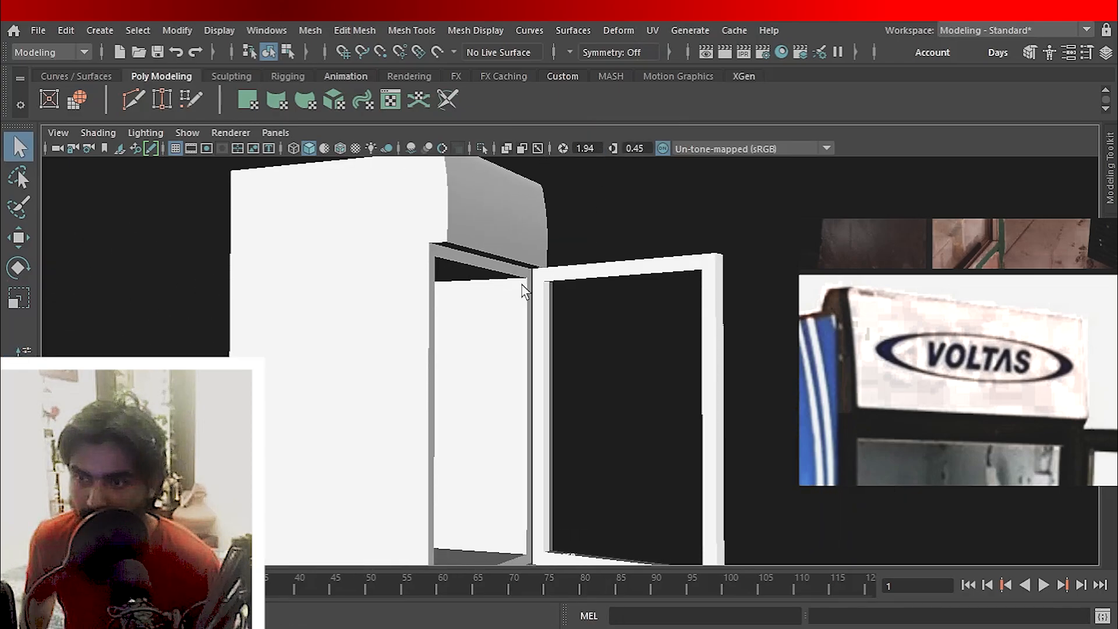
pyautogui.keyDown('alt'); pyautogui.moveTo(576, 403); pyautogui.dragTo(241, 265, button='right'); pyautogui.keyUp('alt')
pyautogui.keyDown('alt'); pyautogui.moveTo(524, 374); pyautogui.dragTo(524, 400); pyautogui.keyUp('alt')
pyautogui.keyDown('alt'); pyautogui.moveTo(524, 400); pyautogui.dragTo(585, 472, button='right'); pyautogui.keyUp('alt')
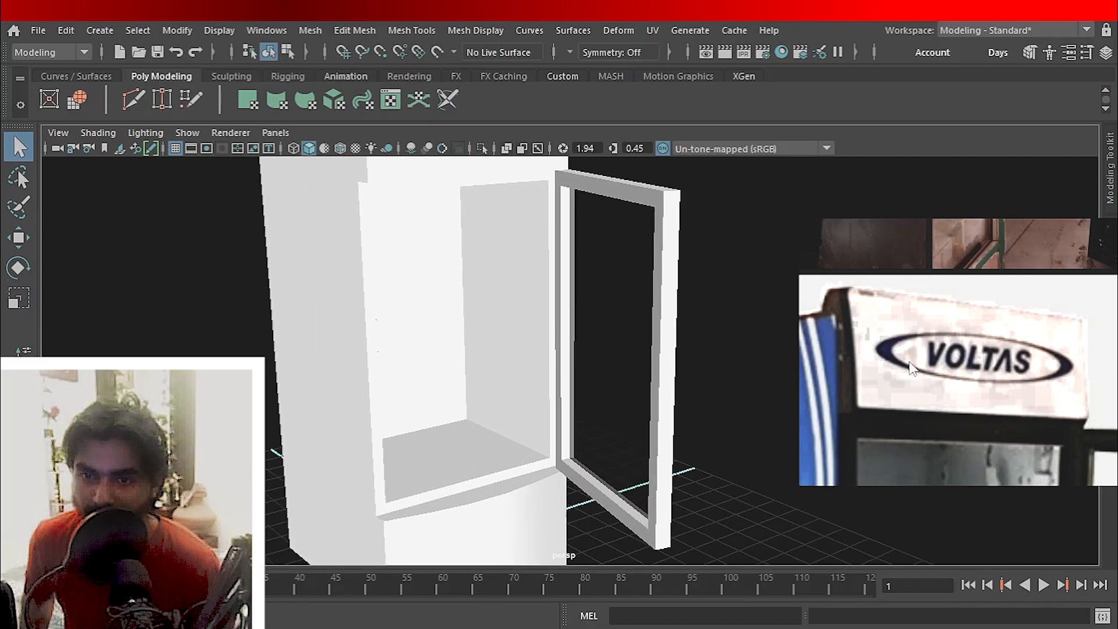
pyautogui.moveTo(910, 368); pyautogui.dragTo(882, 289, button='middle')
pyautogui.moveTo(934, 401); pyautogui.dragTo(932, 267, button='middle')
pyautogui.moveTo(927, 363); pyautogui.dragTo(938, 306, button='middle')
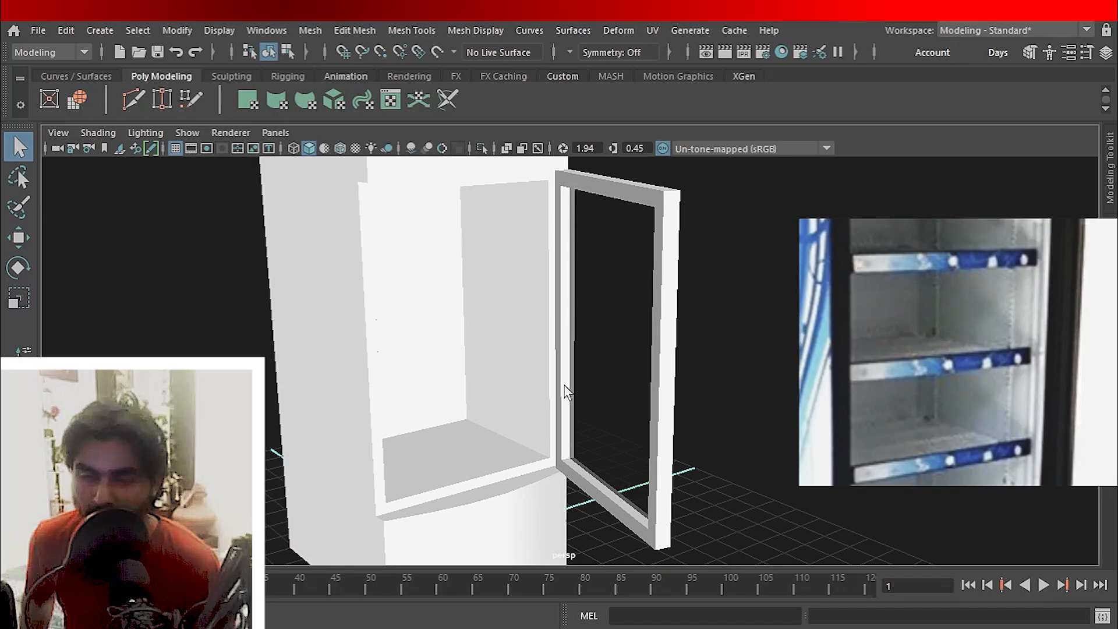
# Duplicate the interior floor face as a separate object and raise it to form a shelf inside the cabinet.
pyautogui.keyDown('alt'); pyautogui.moveTo(512, 404); pyautogui.dragTo(553, 367); pyautogui.keyUp('alt')
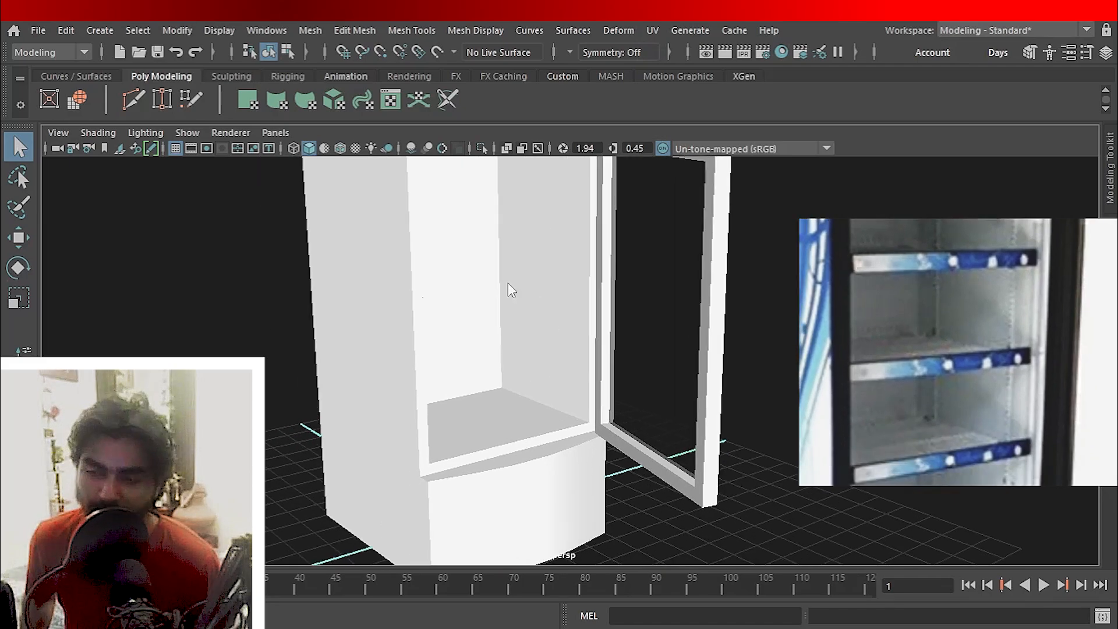
pyautogui.moveTo(507, 282); pyautogui.dragTo(506, 204, button='right')
pyautogui.click(495, 404)
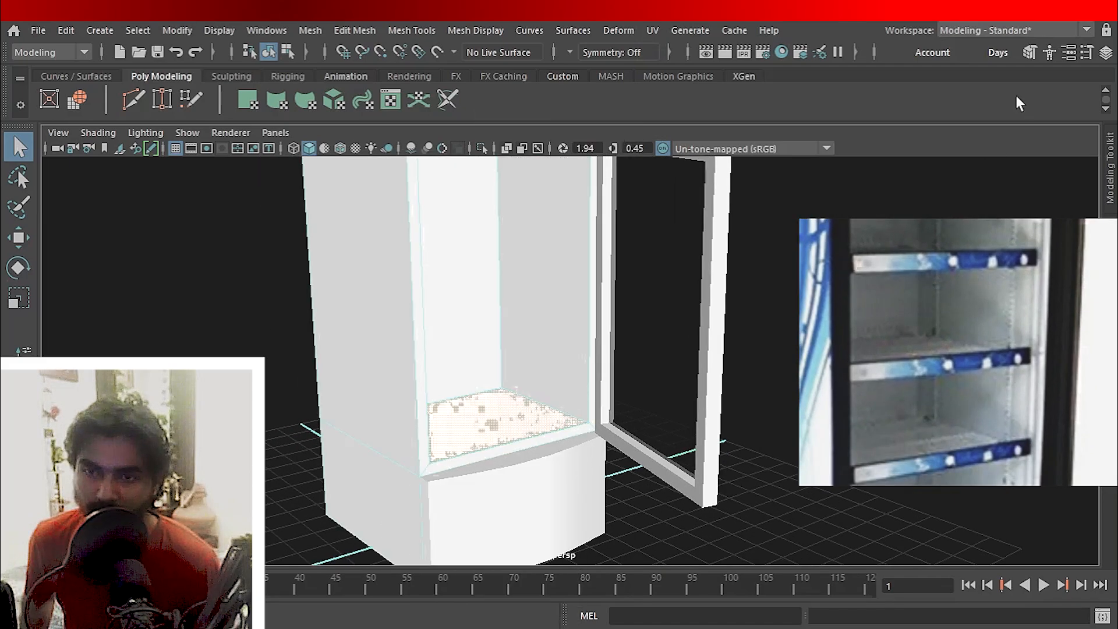
pyautogui.scroll(1, 1049, 105)
pyautogui.click(1073, 101)
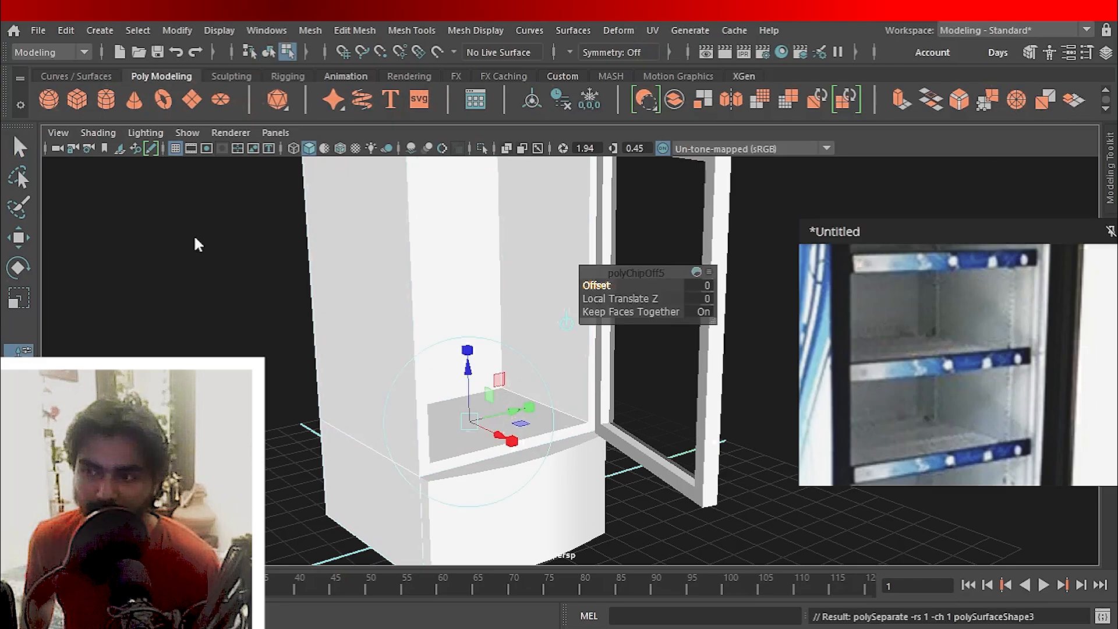
pyautogui.click(483, 414)
pyautogui.press('w')
pyautogui.moveTo(456, 382); pyautogui.dragTo(456, 299)
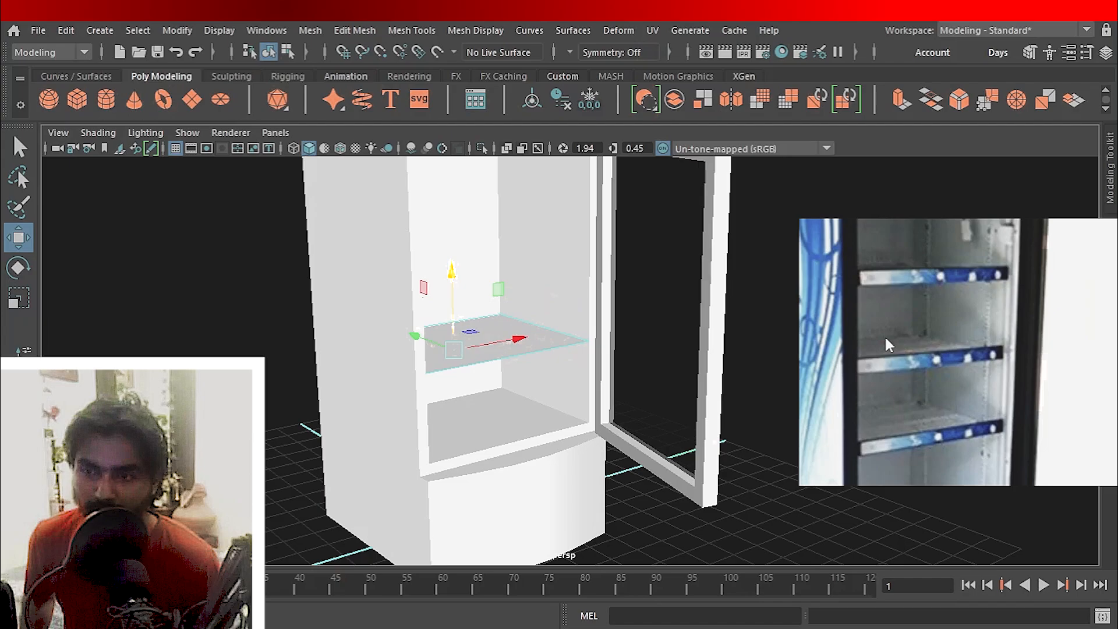
# Extrude the shelf's front edge to form a vertical strip along the front of the shelf.
pyautogui.moveTo(498, 401)
pyautogui.mouseDown(button='middle')
pyautogui.moveTo(517, 370)
pyautogui.moveTo(507, 405)
pyautogui.mouseUp(button='middle')
pyautogui.keyDown('alt'); pyautogui.moveTo(490, 416); pyautogui.dragTo(515, 338); pyautogui.keyUp('alt')
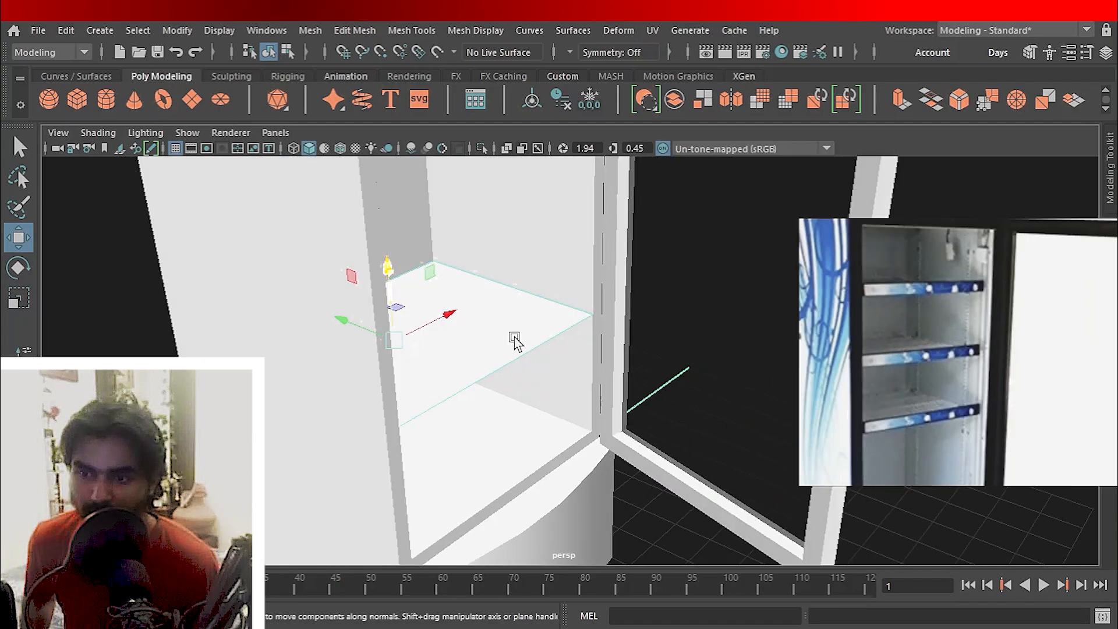
pyautogui.press('q')
pyautogui.moveTo(515, 335); pyautogui.dragTo(512, 175, button='right')
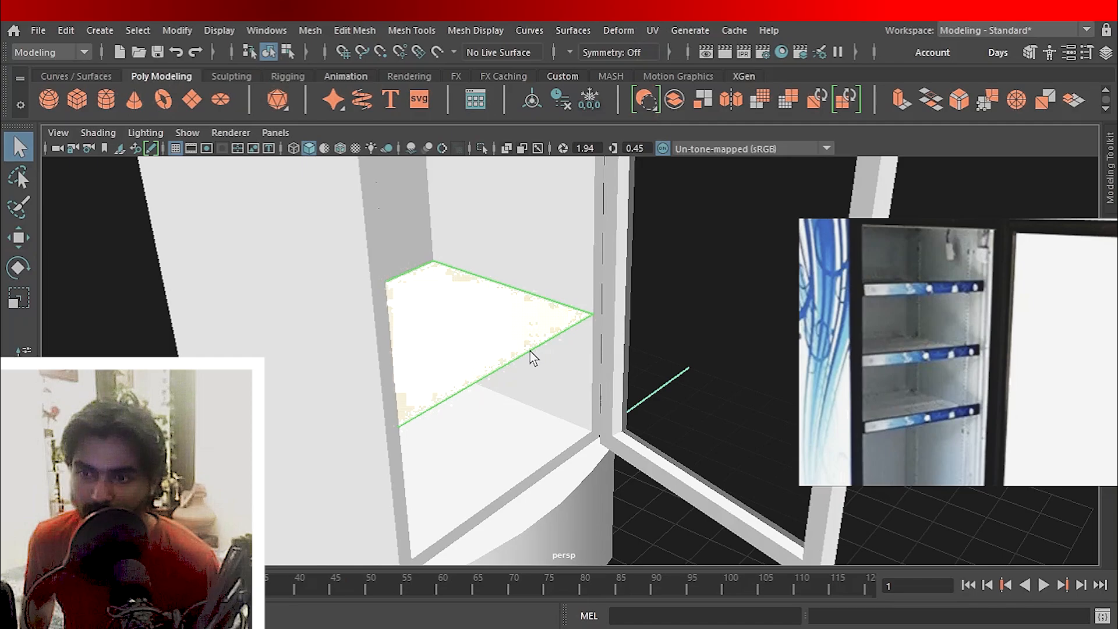
pyautogui.moveTo(530, 351); pyautogui.dragTo(527, 112, button='right')
pyautogui.click(547, 338)
pyautogui.press('w')
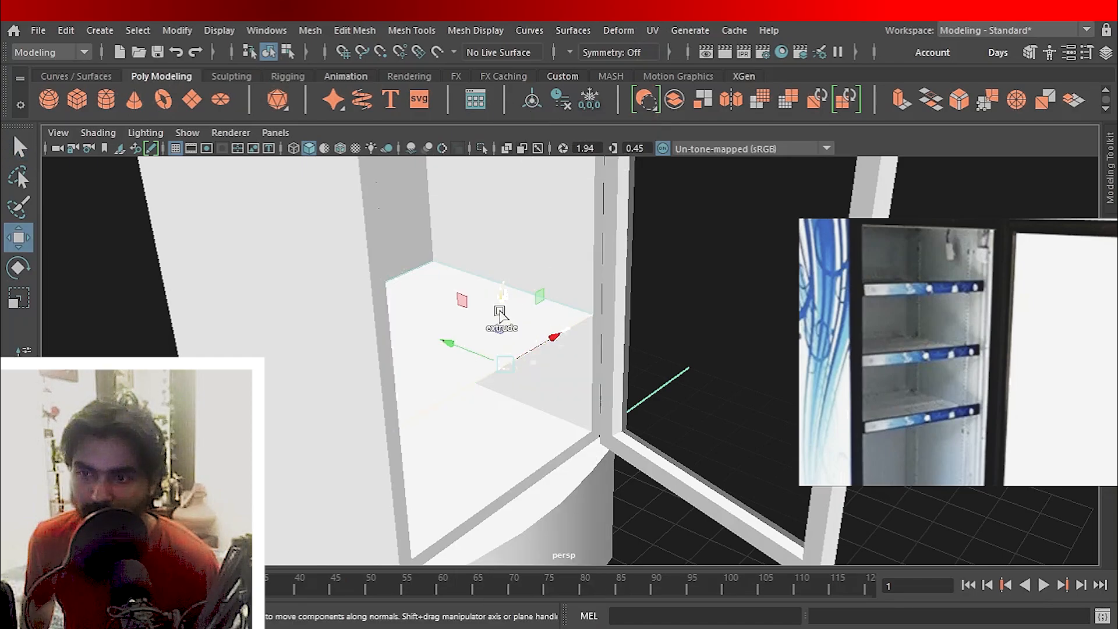
pyautogui.keyDown('shift'); pyautogui.moveTo(499, 315); pyautogui.dragTo(522, 359); pyautogui.keyUp('shift')
pyautogui.keyDown('alt'); pyautogui.moveTo(554, 407); pyautogui.dragTo(571, 396); pyautogui.keyUp('alt')
pyautogui.keyDown('shift'); pyautogui.moveTo(498, 376); pyautogui.dragTo(425, 365); pyautogui.keyUp('shift')
# Inspect the shelf's front strip inside the cabinet from several angles.
pyautogui.moveTo(623, 270); pyautogui.dragTo(673, 176, button='right')
pyautogui.click(622, 244)
pyautogui.scroll(-4, 655, 306)
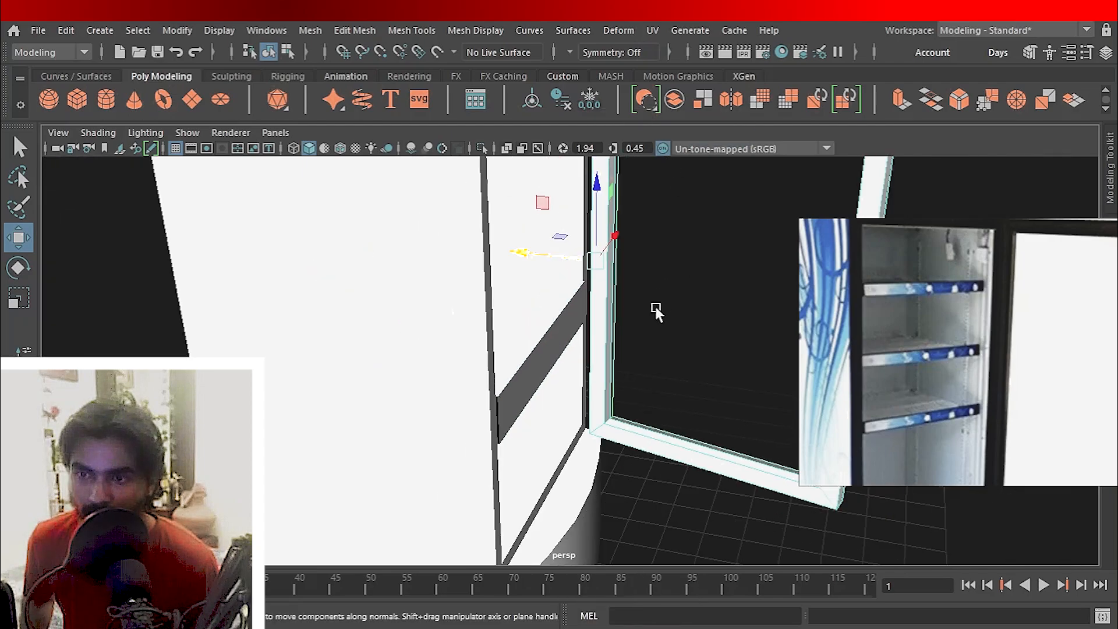
pyautogui.keyDown('alt'); pyautogui.moveTo(655, 306); pyautogui.dragTo(502, 332); pyautogui.keyUp('alt')
pyautogui.scroll(-3, 547, 284)
pyautogui.keyDown('alt'); pyautogui.moveTo(548, 284); pyautogui.dragTo(618, 274); pyautogui.keyUp('alt')
pyautogui.scroll(4, 626, 349)
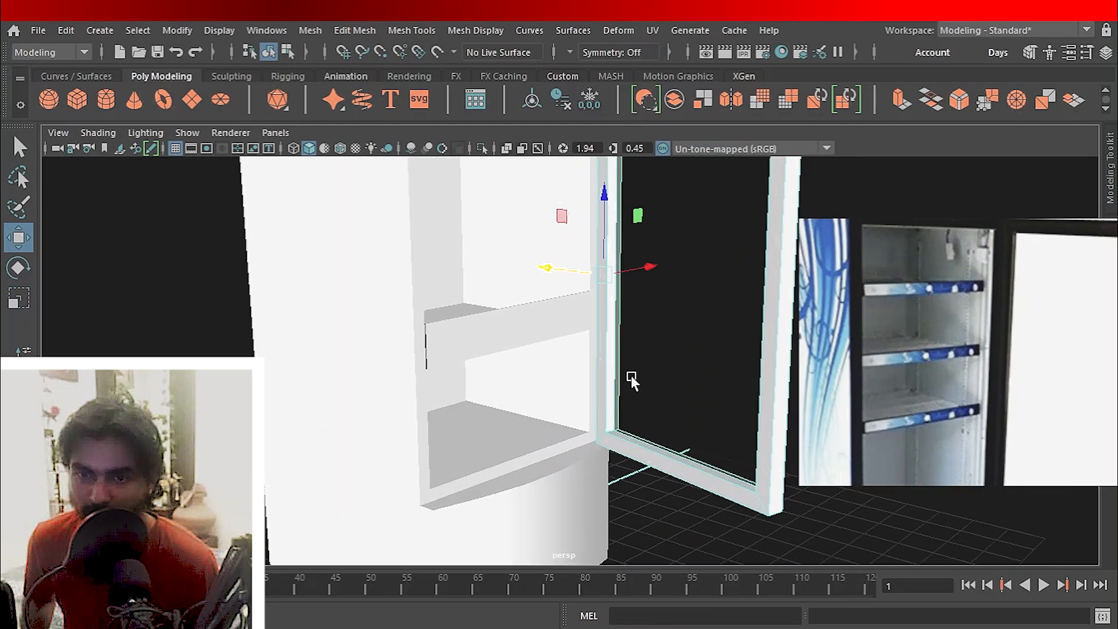
# Lower the top edges of the shelf's front strip to reduce its height.
pyautogui.click(548, 308)
pyautogui.keyDown('alt'); pyautogui.moveTo(536, 338); pyautogui.dragTo(520, 304); pyautogui.keyUp('alt')
pyautogui.moveTo(519, 305); pyautogui.dragTo(502, 85, button='right')
pyautogui.keyDown('alt'); pyautogui.moveTo(524, 279); pyautogui.dragTo(521, 320); pyautogui.keyUp('alt')
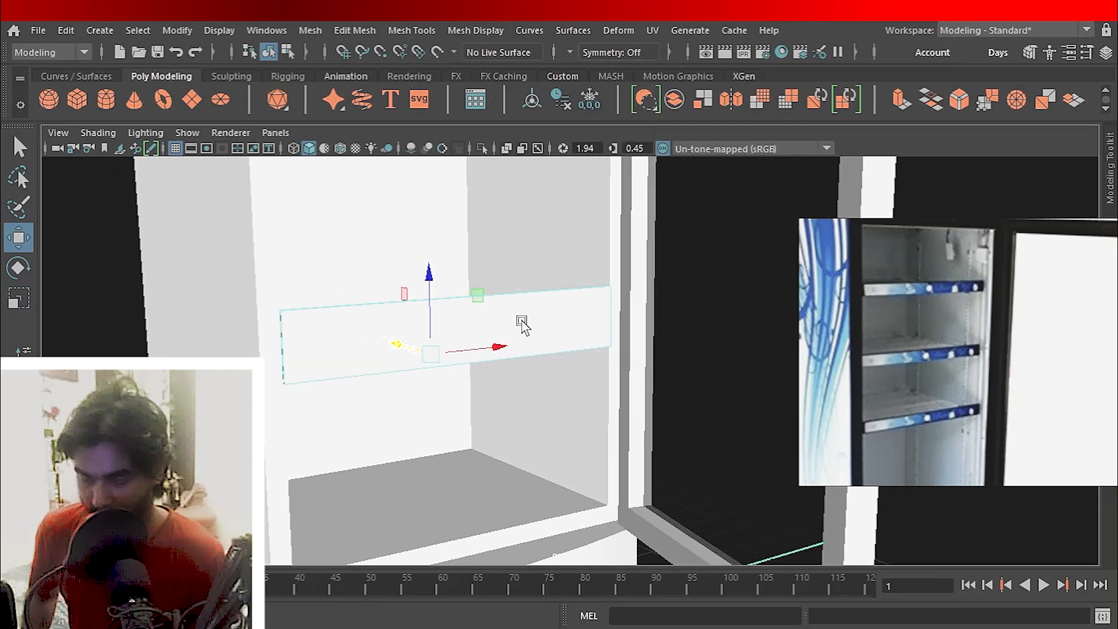
pyautogui.press('4')
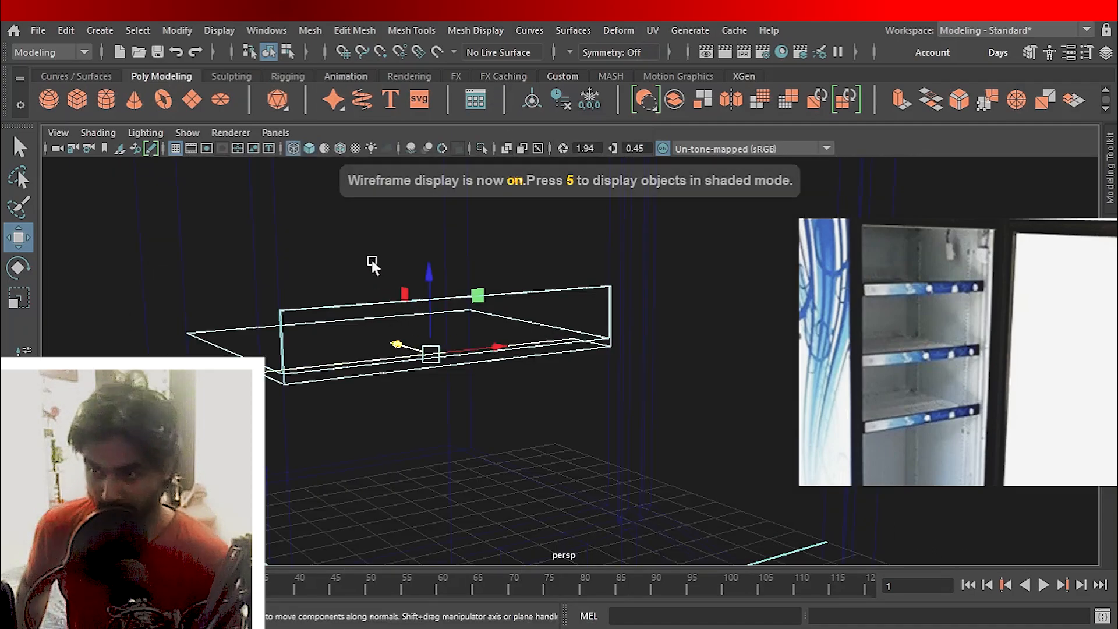
pyautogui.moveTo(386, 311); pyautogui.dragTo(387, 309)
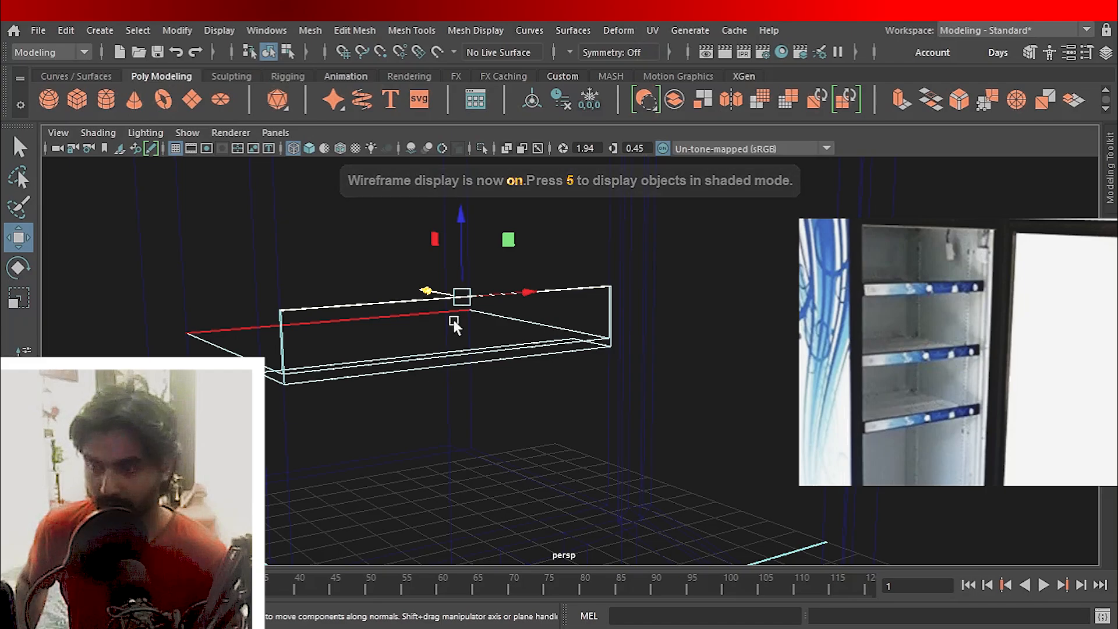
pyautogui.press('5')
pyautogui.moveTo(459, 243); pyautogui.dragTo(459, 269)
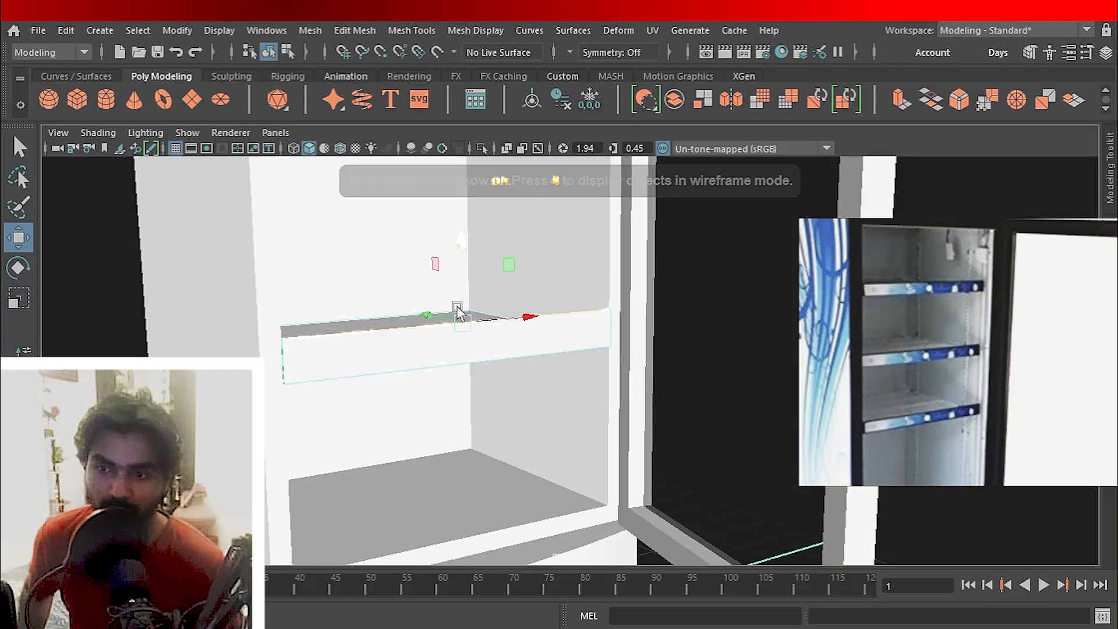
# Isolate the shelf and bridge the open edges at one end of its front strip.
pyautogui.press('q')
pyautogui.moveTo(445, 173); pyautogui.dragTo(508, 138, button='right')
pyautogui.keyDown('alt'); pyautogui.moveTo(687, 244); pyautogui.dragTo(490, 408); pyautogui.keyUp('alt')
pyautogui.keyDown('alt'); pyautogui.moveTo(437, 364); pyautogui.dragTo(494, 455, button='right'); pyautogui.keyUp('alt')
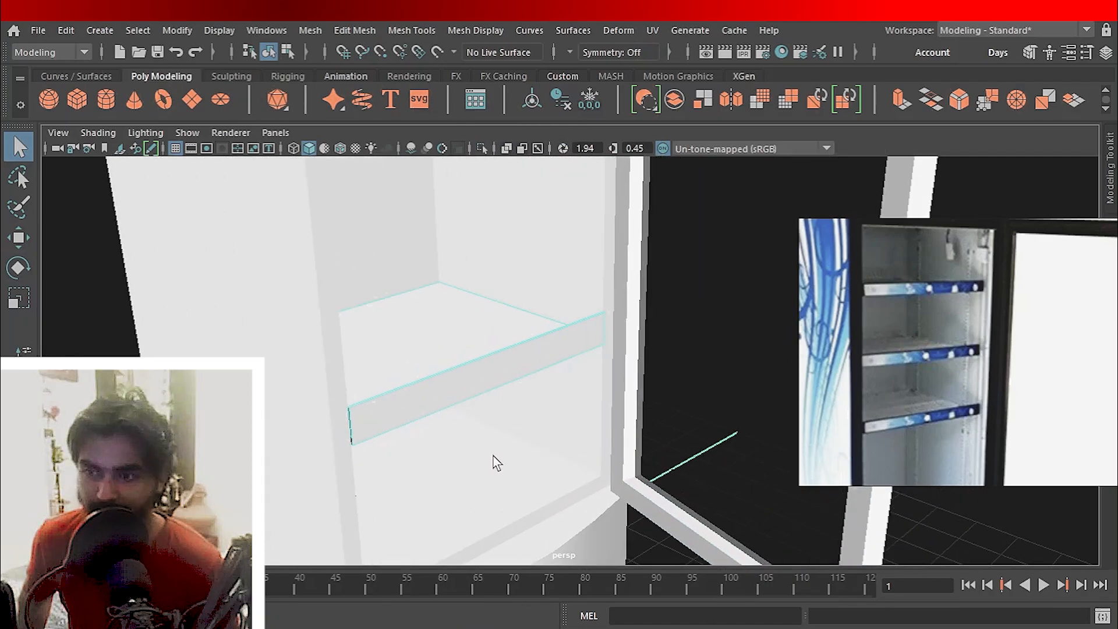
pyautogui.hotkey('ctrl', '1')
pyautogui.keyDown('alt'); pyautogui.moveTo(432, 394); pyautogui.dragTo(495, 361); pyautogui.keyUp('alt')
pyautogui.moveTo(498, 330); pyautogui.dragTo(500, 131, button='right')
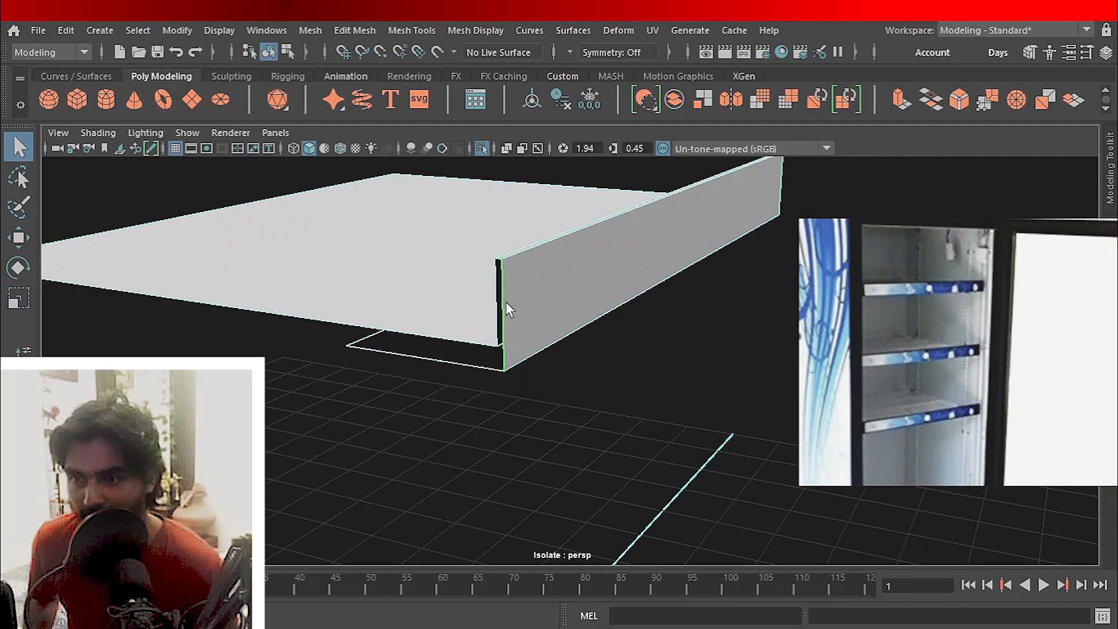
pyautogui.click(923, 102)
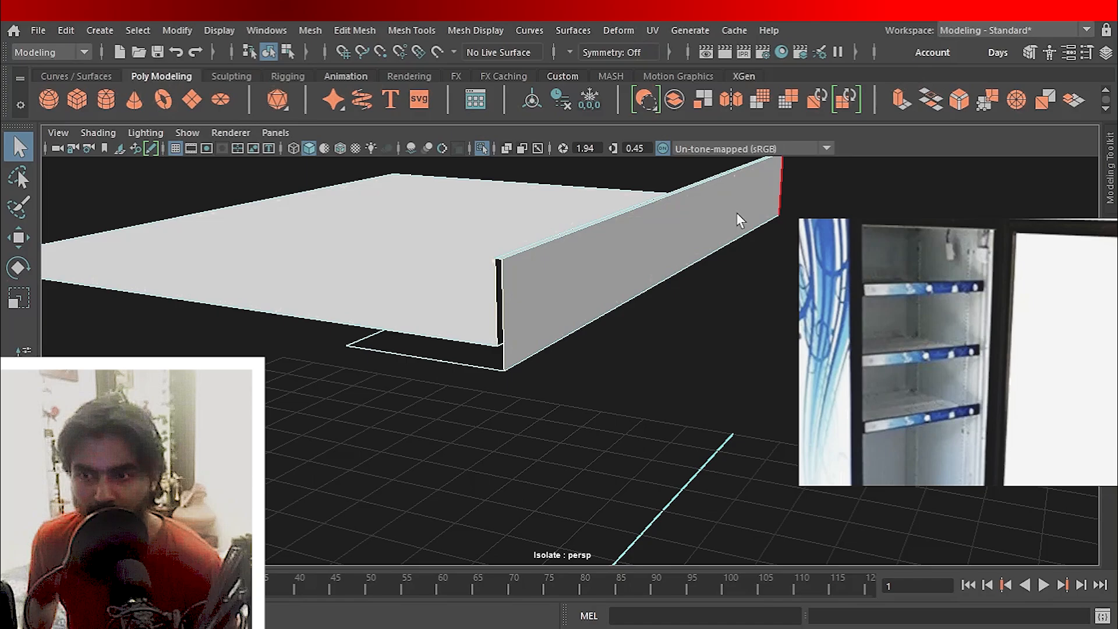
# Bridge the open edges at the opposite end of the shelf's front strip and return to object selection.
pyautogui.keyDown('alt'); pyautogui.moveTo(699, 241); pyautogui.dragTo(516, 280); pyautogui.keyUp('alt')
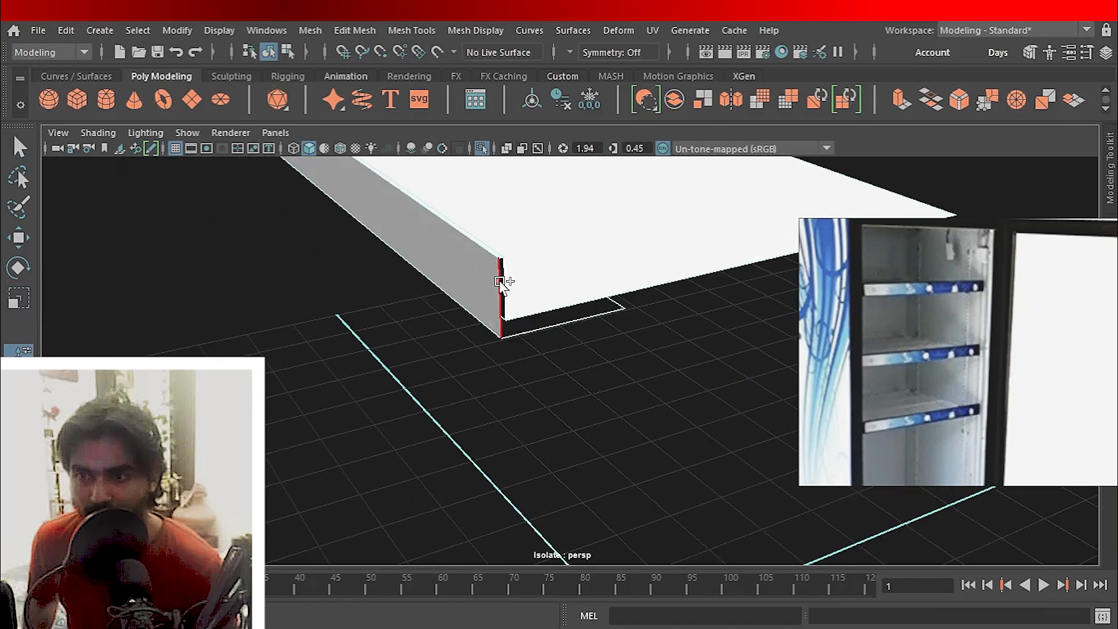
pyautogui.click(930, 100)
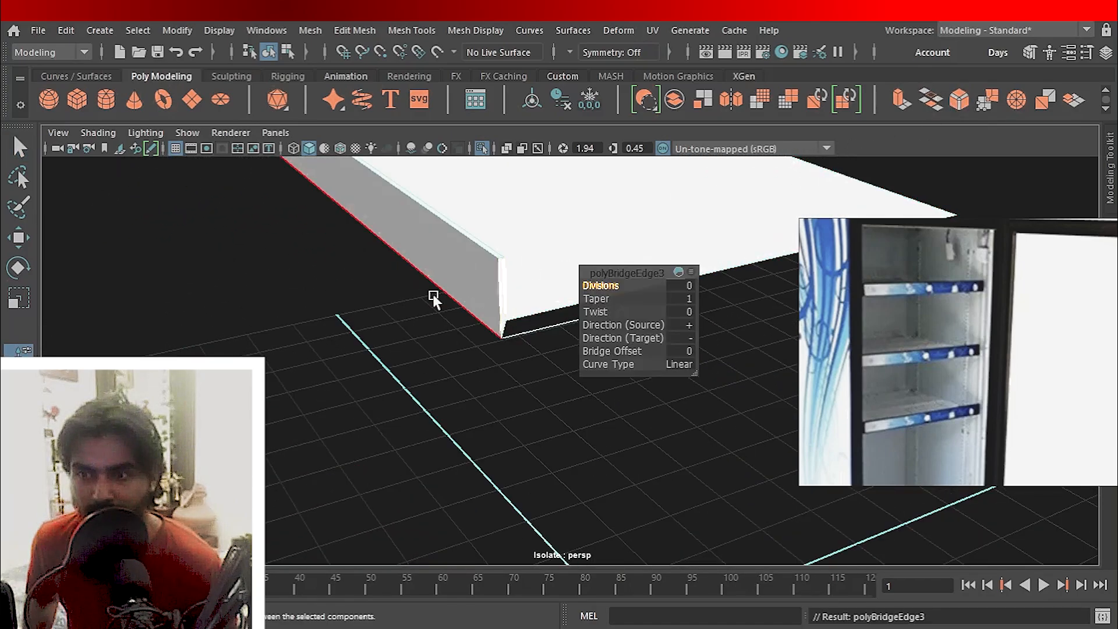
pyautogui.moveTo(433, 294)
pyautogui.keyDown('alt'); pyautogui.mouseDown()
pyautogui.moveTo(337, 303)
pyautogui.moveTo(437, 278)
pyautogui.mouseUp(); pyautogui.keyUp('alt')
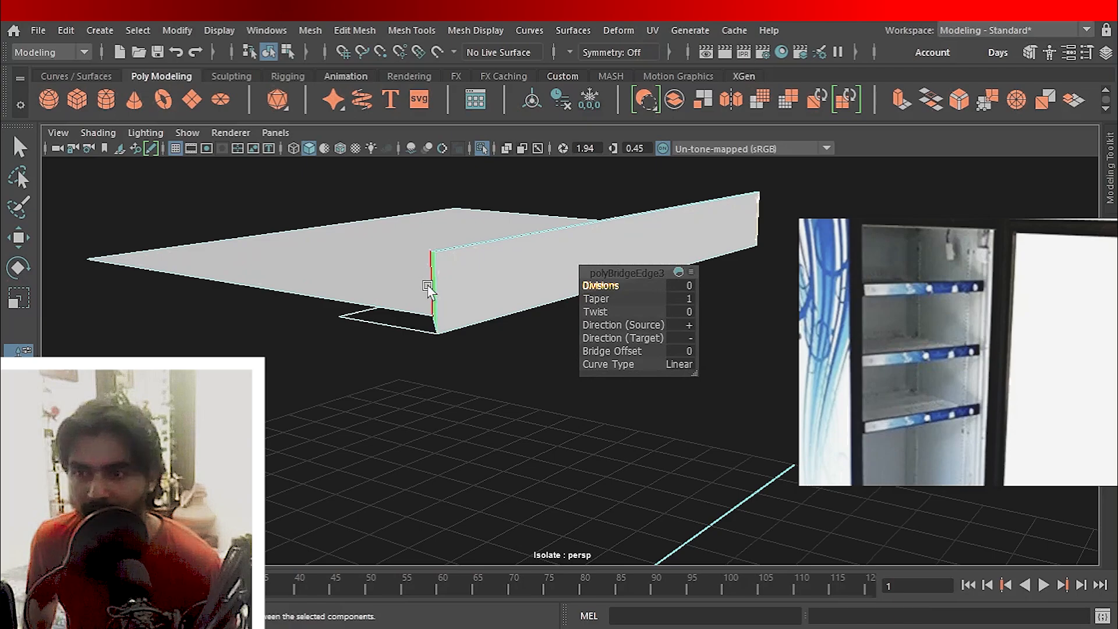
pyautogui.moveTo(452, 161); pyautogui.dragTo(575, 560, button='right')
pyautogui.click(577, 352)
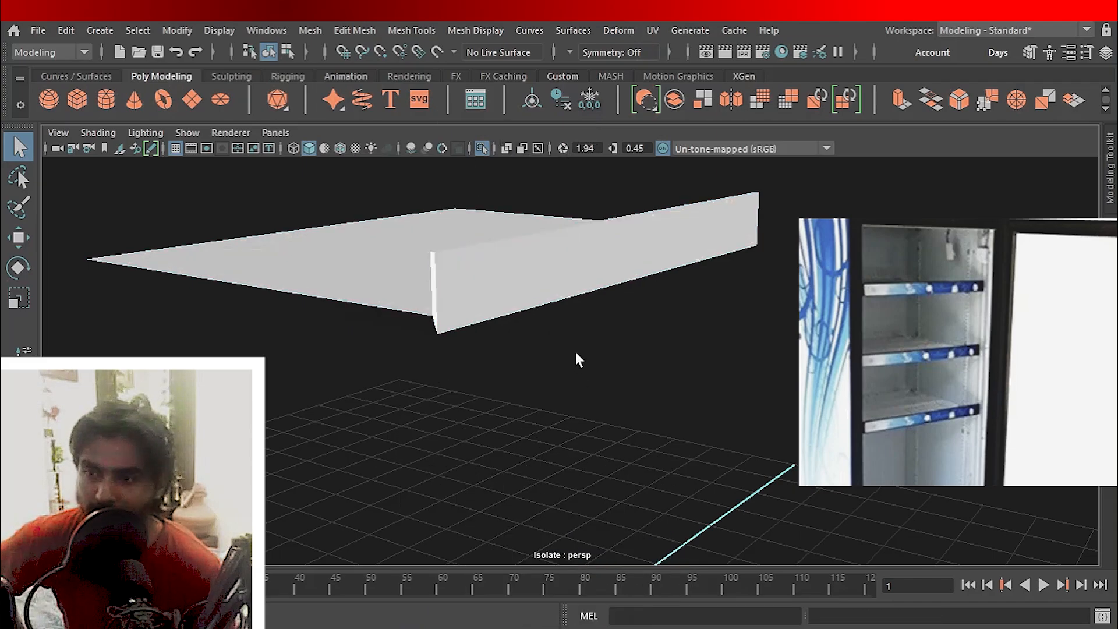
# End the shelf's isolation so the whole refrigerator is displayed, and view the shelf inside the cabinet.
pyautogui.click(506, 287)
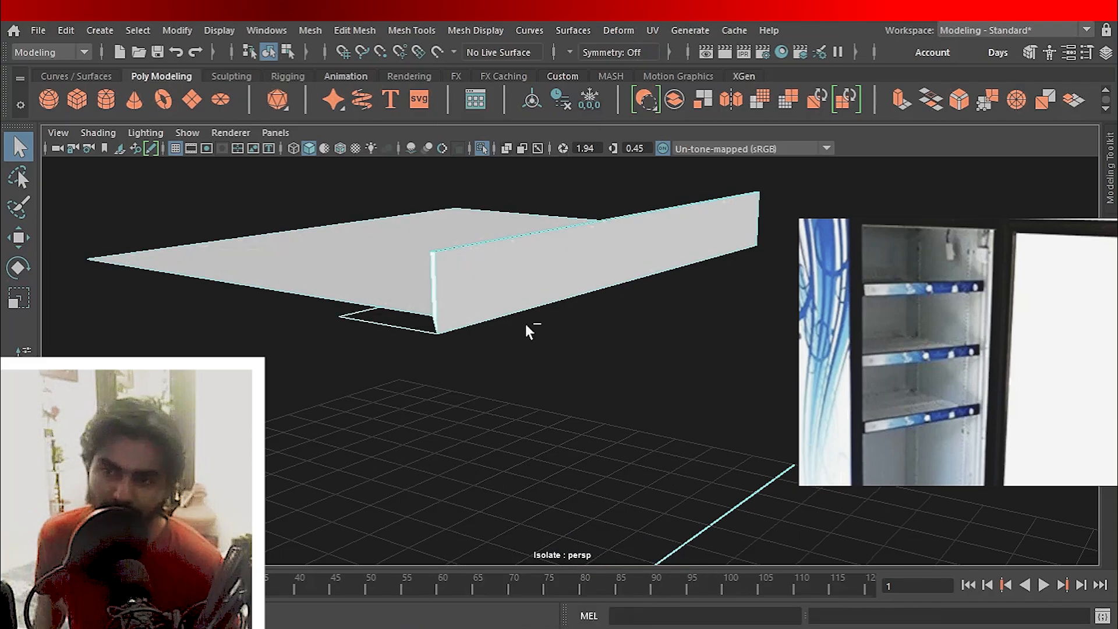
pyautogui.hotkey('ctrl', '1')
pyautogui.scroll(-3, 527, 330)
pyautogui.keyDown('alt'); pyautogui.moveTo(526, 361); pyautogui.dragTo(419, 359); pyautogui.keyUp('alt')
pyautogui.rightClick(293, 266)
pyautogui.moveTo(293, 267); pyautogui.dragTo(374, 137, button='right')
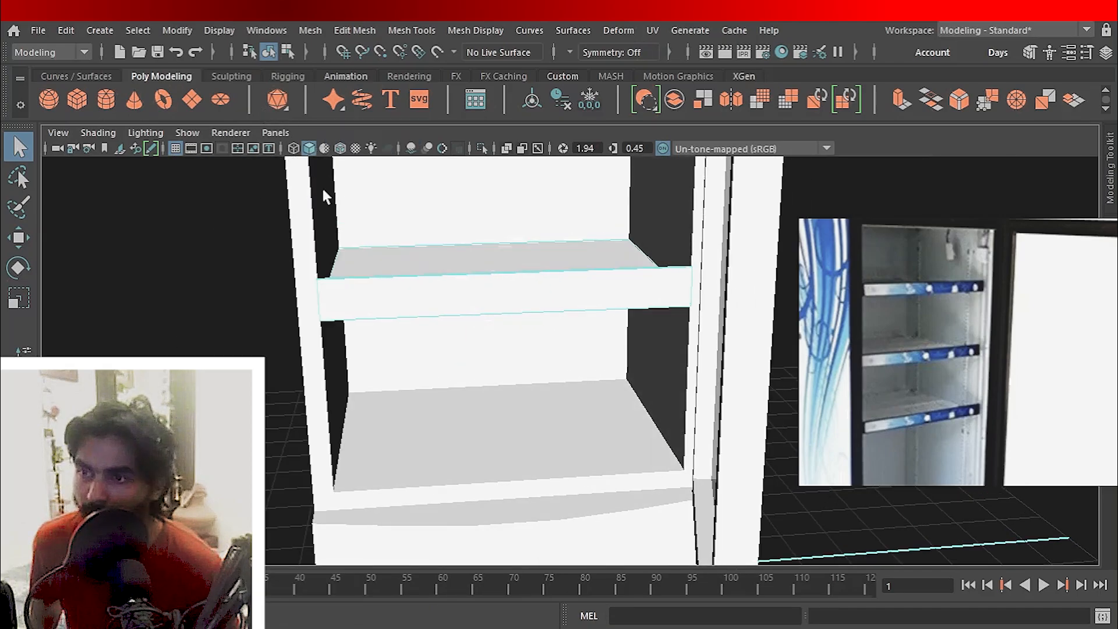
pyautogui.click(620, 315)
pyautogui.scroll(-4, 620, 314)
pyautogui.keyDown('alt'); pyautogui.moveTo(524, 361); pyautogui.dragTo(654, 341); pyautogui.keyUp('alt')
pyautogui.scroll(-5, 920, 354)
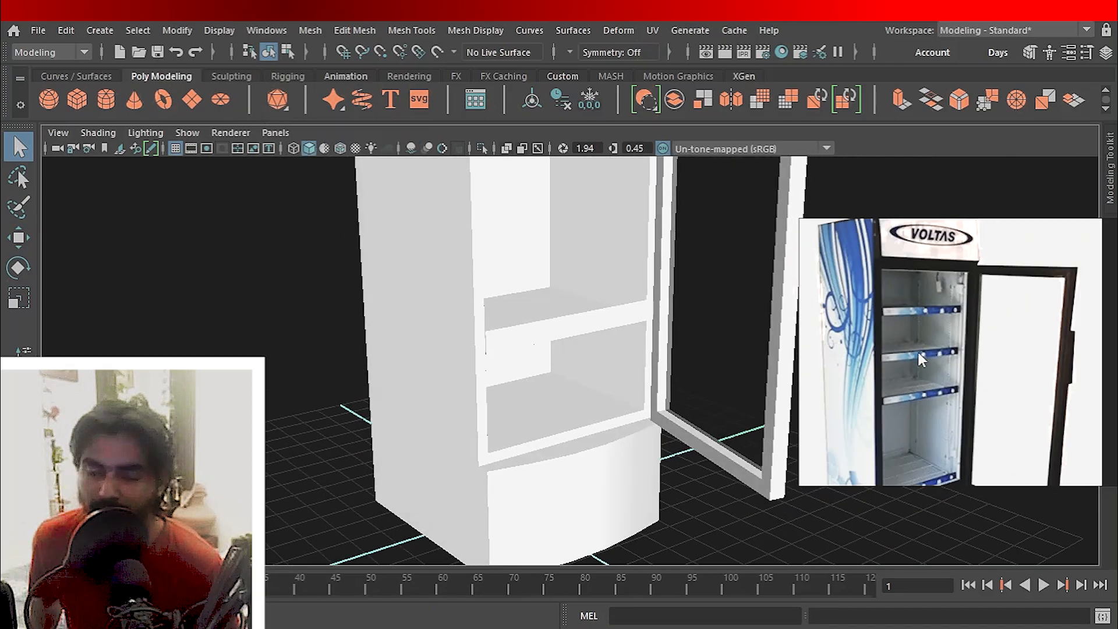
# Raise the shelf and duplicate it upward at equal spacing to make three shelves, following the reference image.
pyautogui.moveTo(927, 368); pyautogui.dragTo(927, 349, button='middle')
pyautogui.keyDown('alt'); pyautogui.moveTo(565, 298); pyautogui.dragTo(536, 368, button='middle'); pyautogui.keyUp('alt')
pyautogui.scroll(-1, 535, 367)
pyautogui.keyDown('alt'); pyautogui.moveTo(536, 367); pyautogui.dragTo(548, 374); pyautogui.keyUp('alt')
pyautogui.press('w')
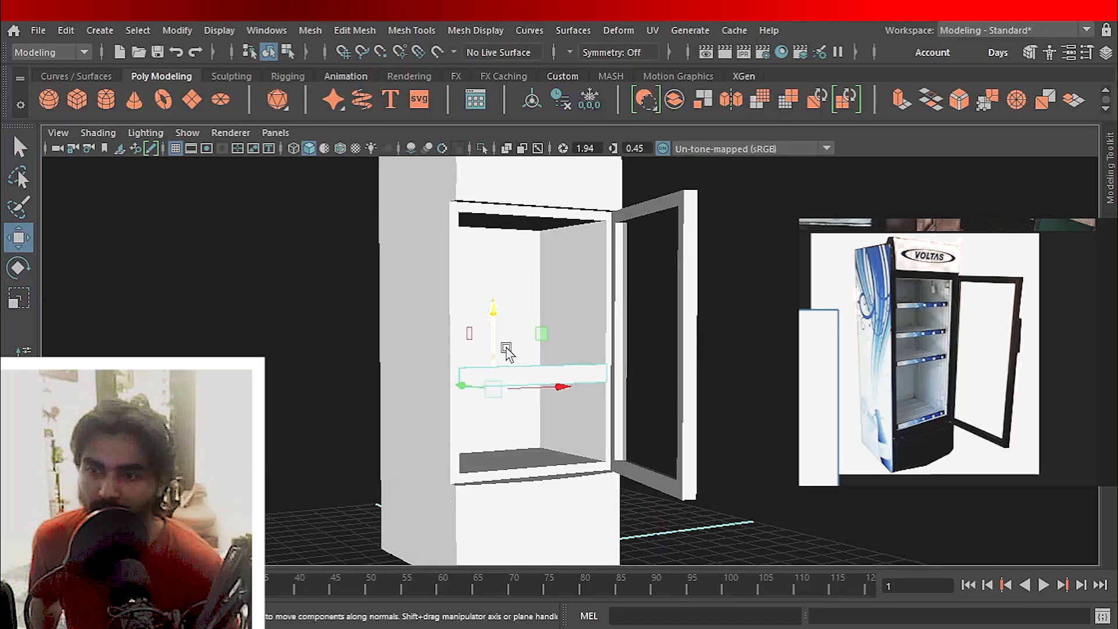
pyautogui.moveTo(492, 345); pyautogui.dragTo(502, 303)
pyautogui.moveTo(527, 353)
pyautogui.keyDown('alt'); pyautogui.mouseDown()
pyautogui.moveTo(497, 319)
pyautogui.moveTo(493, 269)
pyautogui.mouseUp(); pyautogui.keyUp('alt')
pyautogui.hotkey('shift', 'd')
pyautogui.click(724, 347)
pyautogui.moveTo(630, 417)
pyautogui.keyDown('alt'); pyautogui.mouseDown()
pyautogui.moveTo(581, 429)
pyautogui.moveTo(620, 421)
pyautogui.mouseUp(); pyautogui.keyUp('alt')
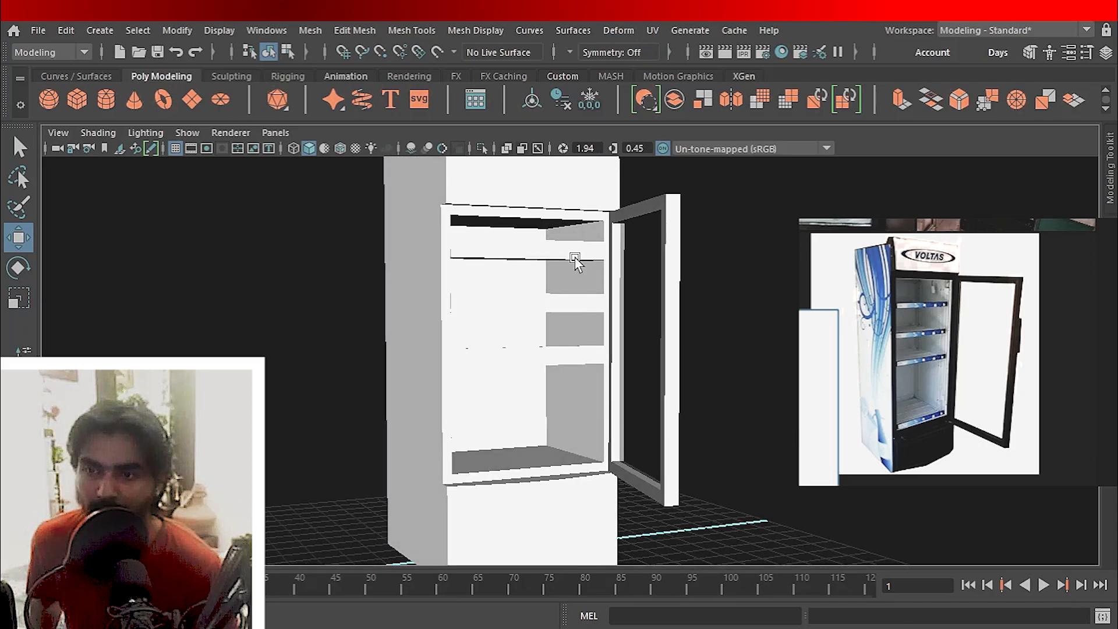
# Select all three shelves and lower them slightly together inside the cabinet.
pyautogui.click(575, 258)
pyautogui.keyDown('shift'); pyautogui.click(572, 311); pyautogui.keyUp('shift')
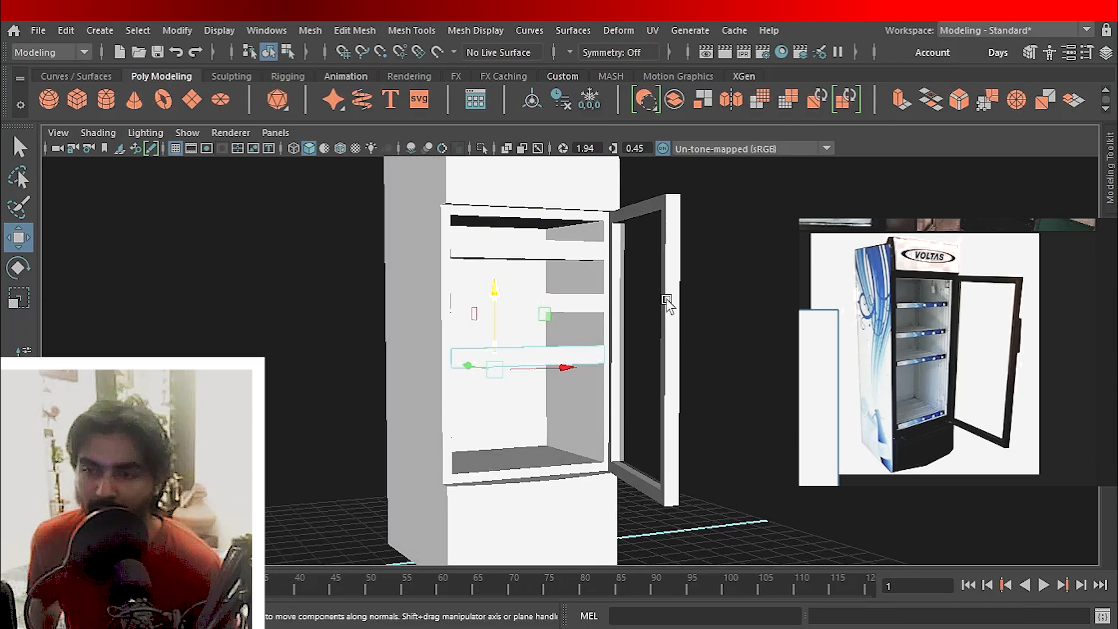
pyautogui.click(569, 282)
pyautogui.click(573, 252)
pyautogui.click(578, 303)
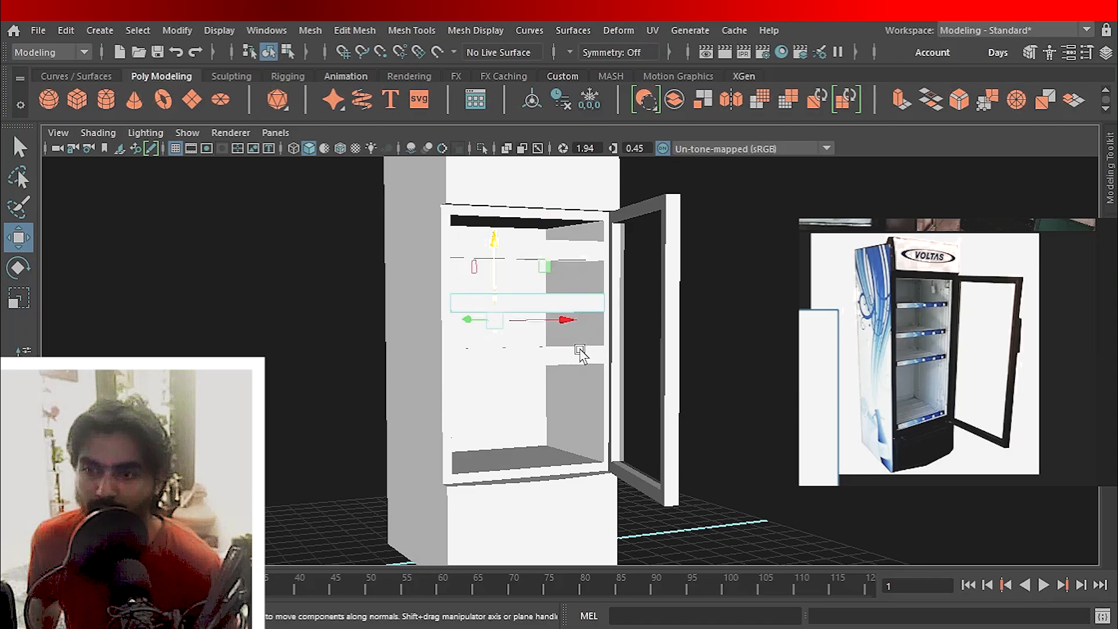
pyautogui.click(575, 357)
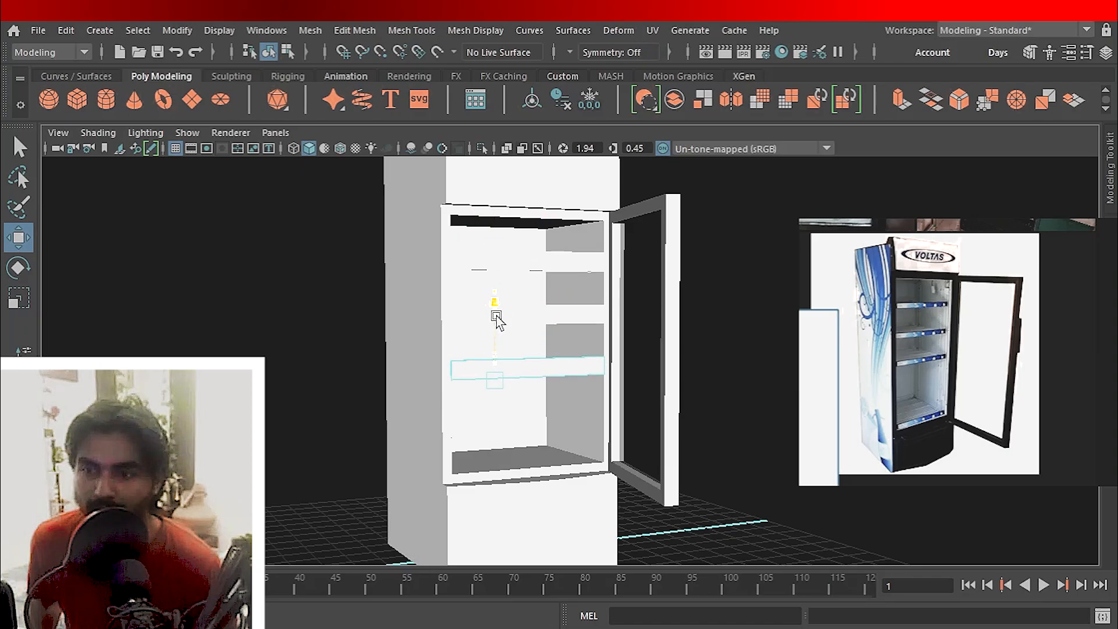
# Examine the complete refrigerator with its shelves and open door from several angles against the reference image.
pyautogui.keyDown('alt'); pyautogui.moveTo(495, 310); pyautogui.dragTo(656, 413); pyautogui.keyUp('alt')
pyautogui.keyDown('alt'); pyautogui.moveTo(572, 361); pyautogui.dragTo(616, 432, button='right'); pyautogui.keyUp('alt')
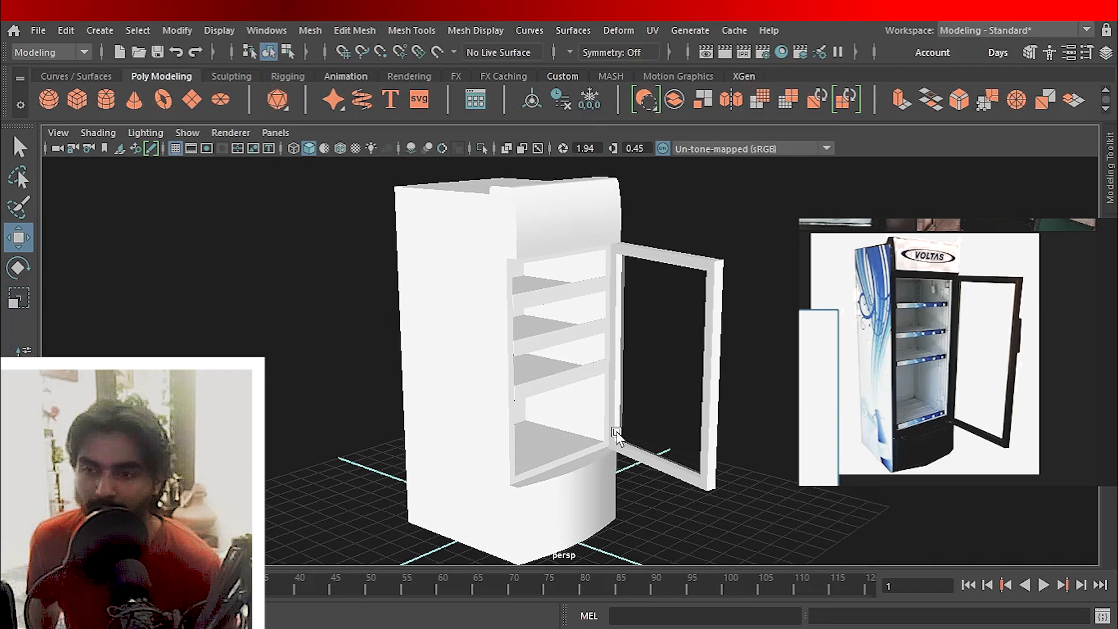
pyautogui.keyDown('alt'); pyautogui.moveTo(617, 433); pyautogui.dragTo(651, 407); pyautogui.keyUp('alt')
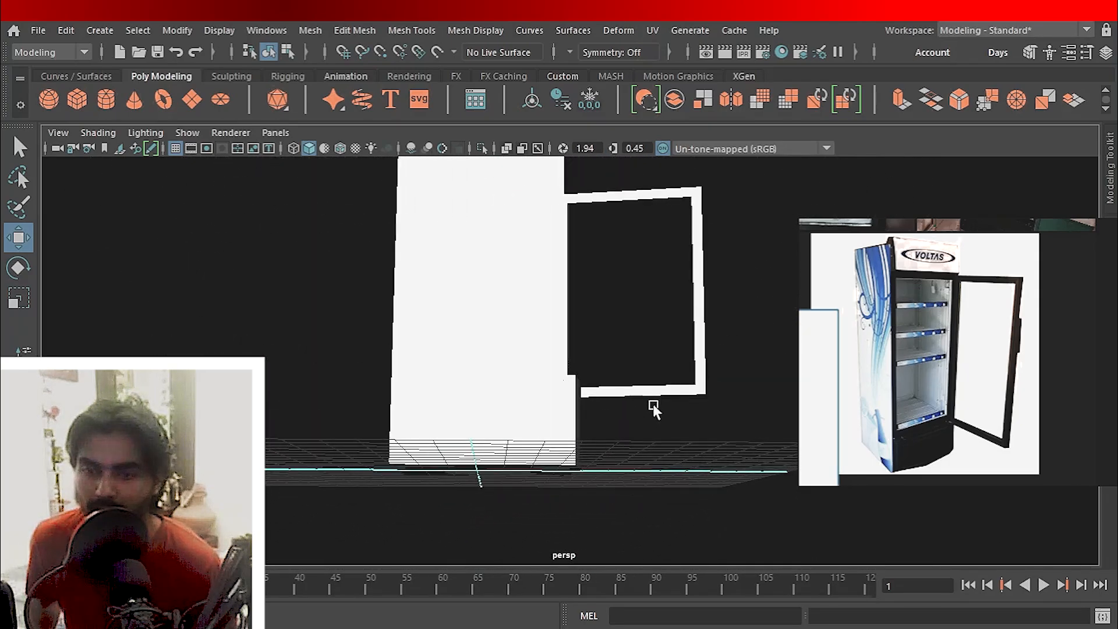
pyautogui.keyDown('alt'); pyautogui.moveTo(604, 349); pyautogui.dragTo(492, 461, button='right'); pyautogui.keyUp('alt')
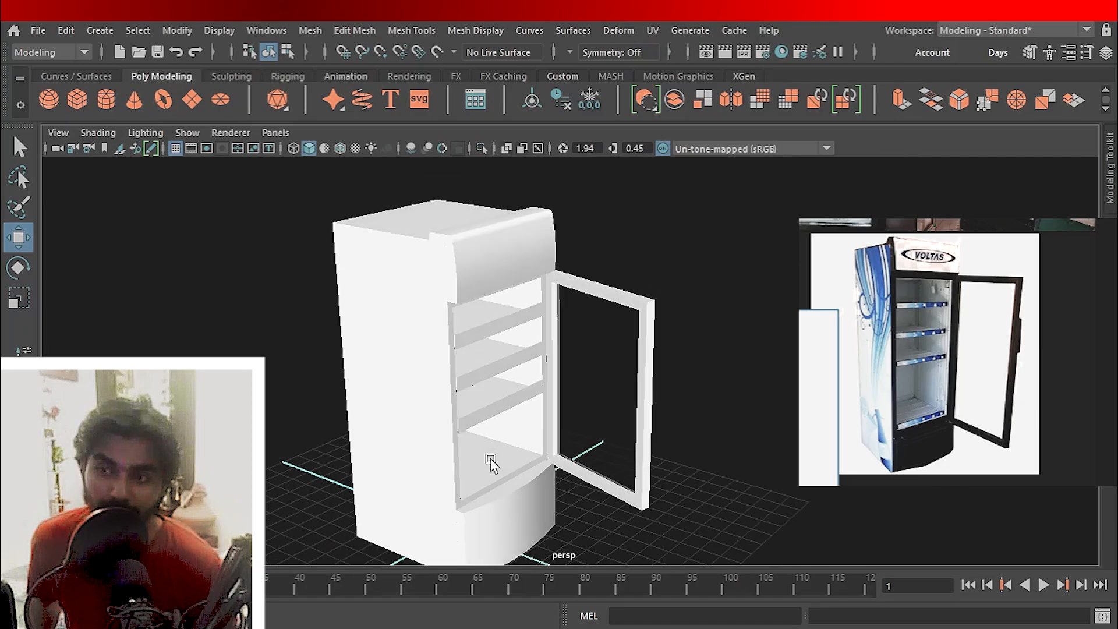
pyautogui.keyDown('alt'); pyautogui.moveTo(492, 462); pyautogui.dragTo(579, 397); pyautogui.keyUp('alt')
pyautogui.keyDown('alt'); pyautogui.moveTo(506, 384); pyautogui.dragTo(554, 373); pyautogui.keyUp('alt')
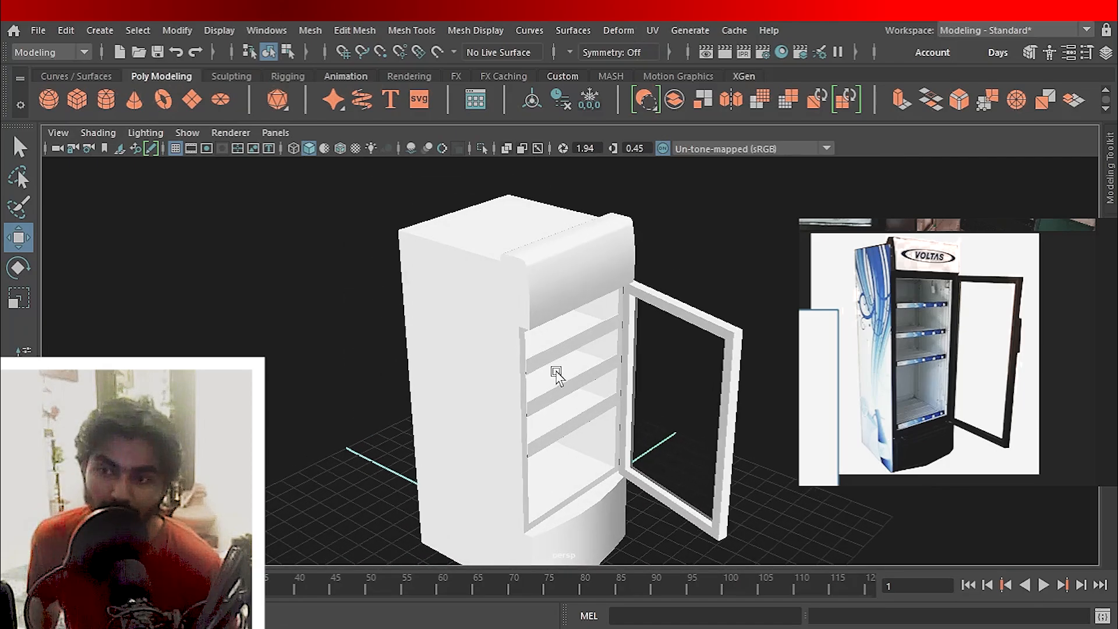
pyautogui.scroll(3, 553, 373)
pyautogui.click(463, 299)
pyautogui.click(711, 178)
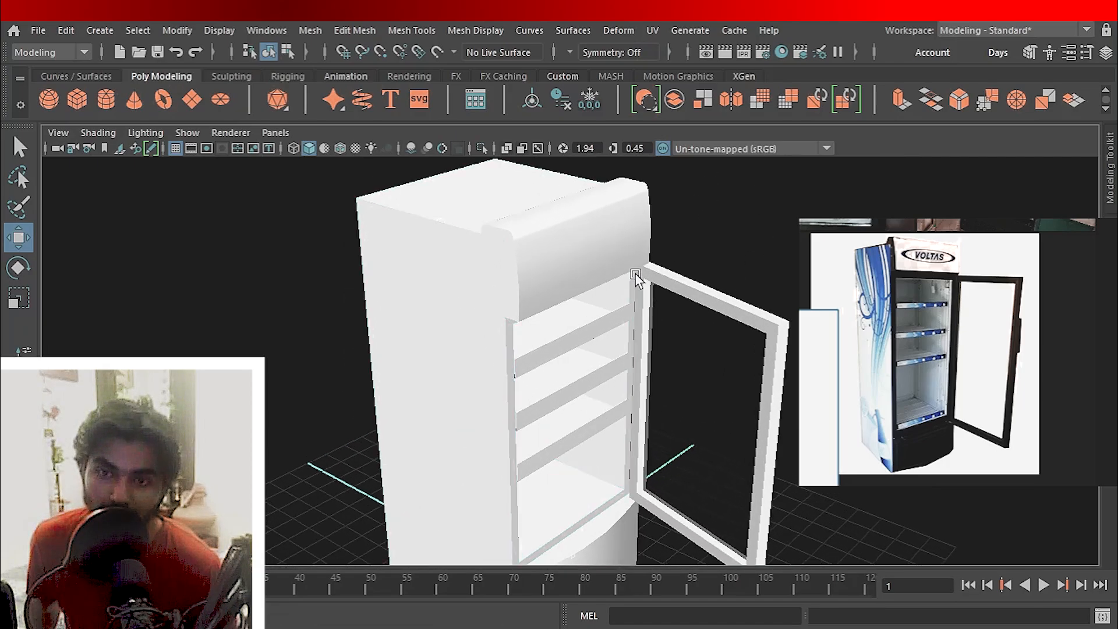
pyautogui.scroll(-2, 639, 324)
pyautogui.keyDown('alt'); pyautogui.moveTo(640, 326); pyautogui.dragTo(741, 343); pyautogui.keyUp('alt')
pyautogui.scroll(-3, 647, 365)
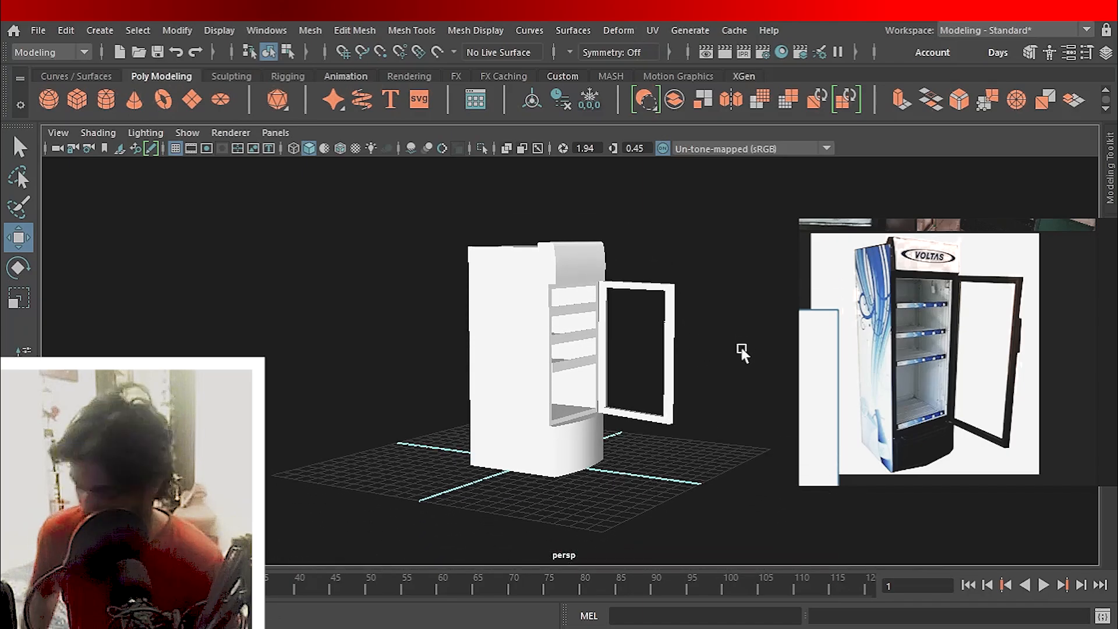
# Turn on wireframe on shaded display and view the refrigerator from the front.
pyautogui.hotkey('alt', '5')
pyautogui.keyDown('alt'); pyautogui.moveTo(663, 377); pyautogui.dragTo(563, 397); pyautogui.keyUp('alt')
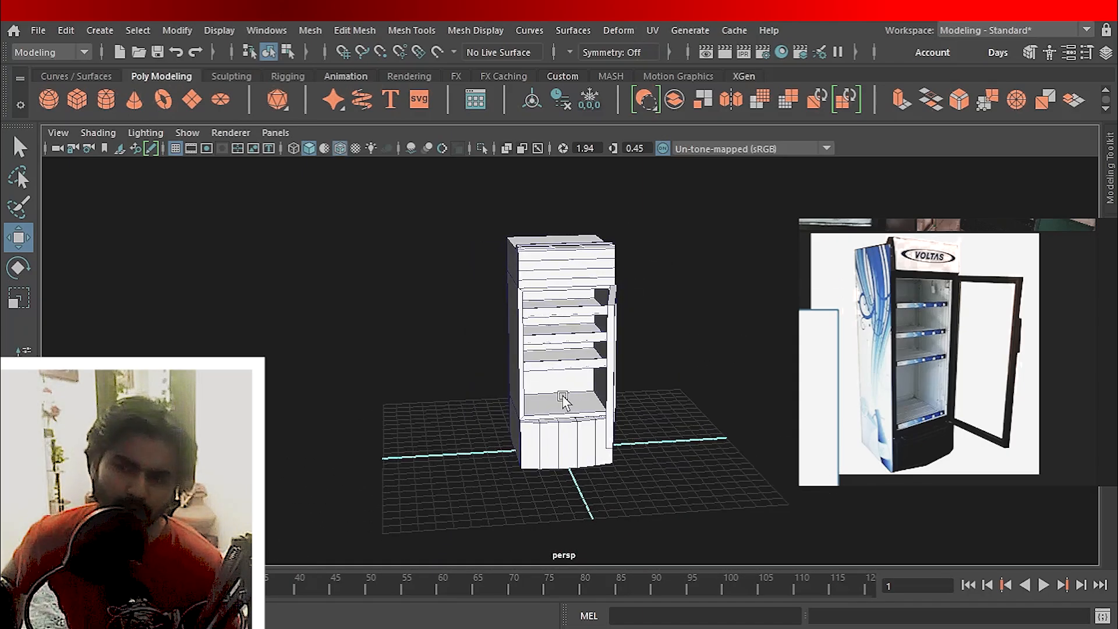
pyautogui.scroll(2, 659, 436)
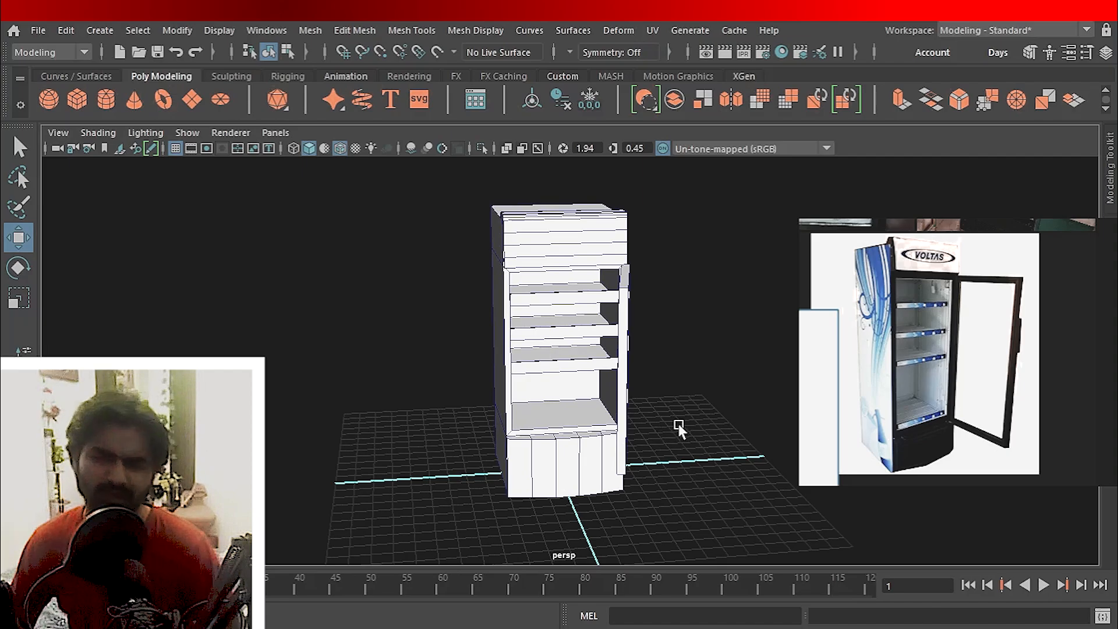